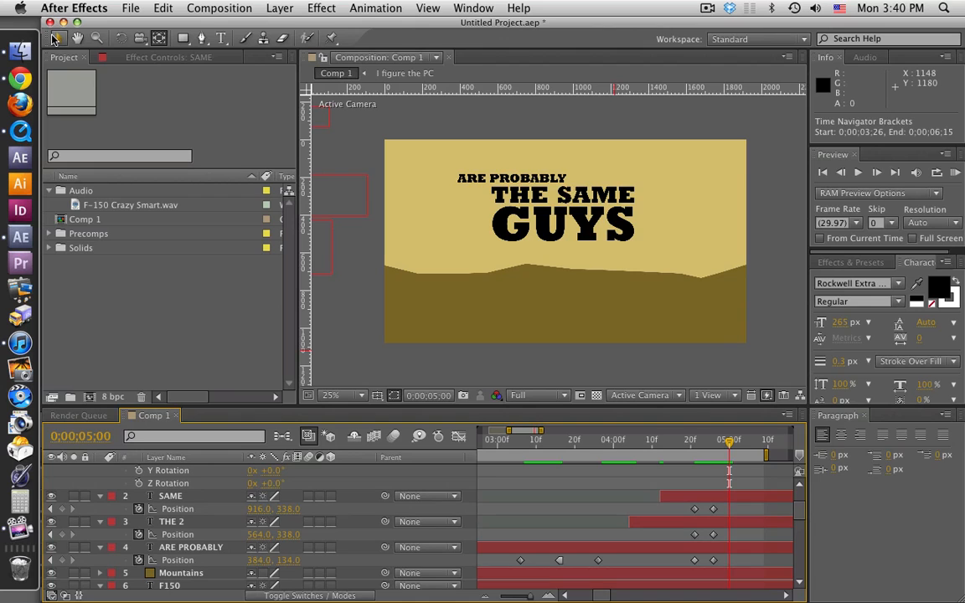
- Shift the THE 2, SAME and GUYS layers together three frames earlier in the timeline
left_click(640, 527)
scroll(640, 528, "up", 3)
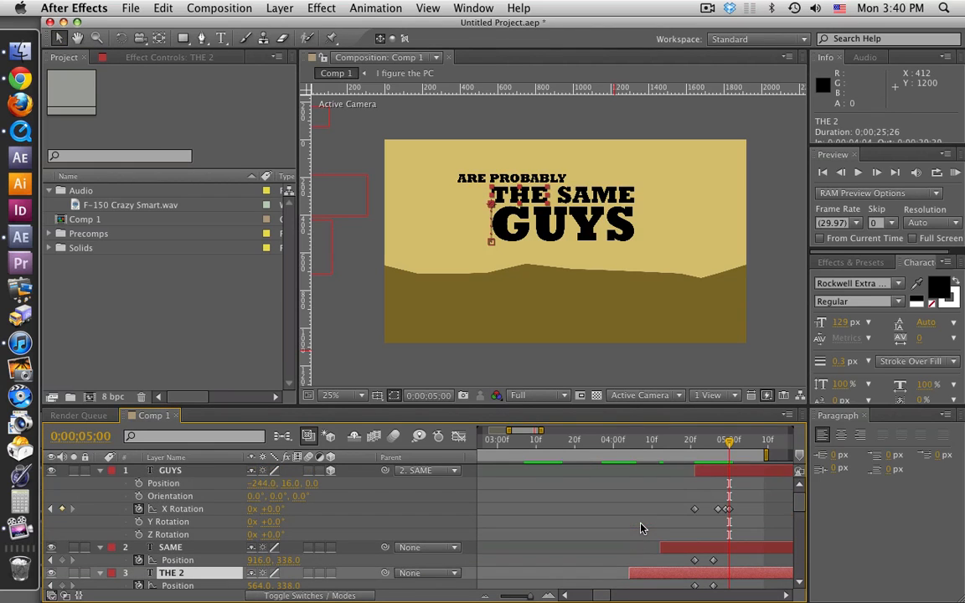
left_click(165, 475, "shift")
scroll(636, 535, "down", 3)
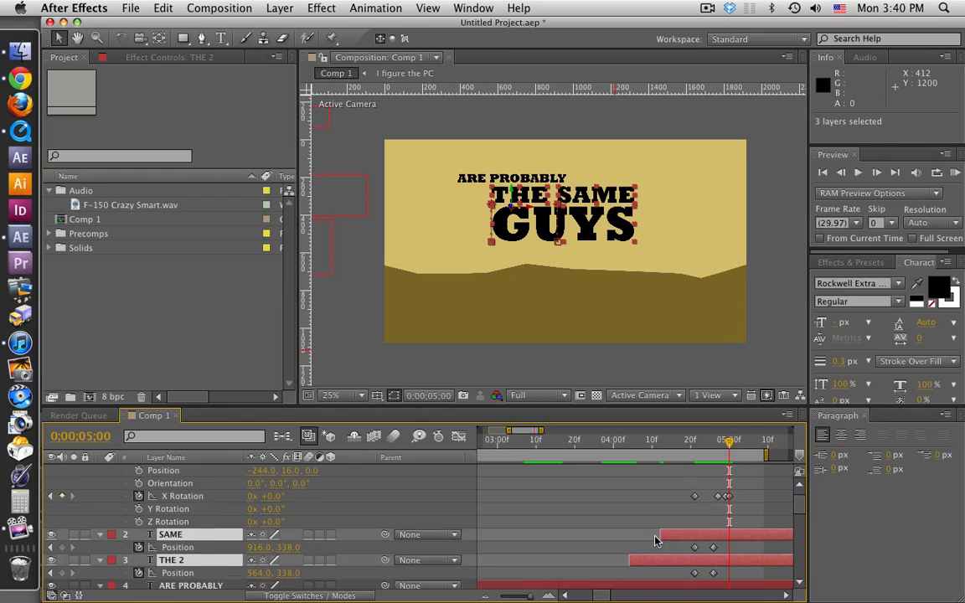
left_click_drag(679, 526, 663, 525)
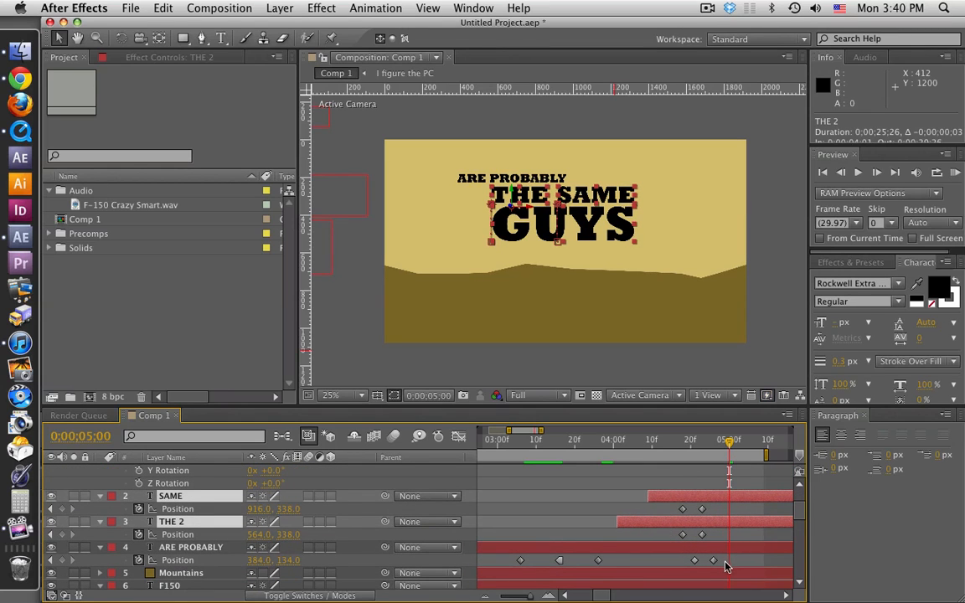
- Move ARE PROBABLY's last two position keyframes so the pair starts at 0;00;04;18, then preview the animation
left_click_drag(727, 564, 682, 570)
left_click(706, 441)
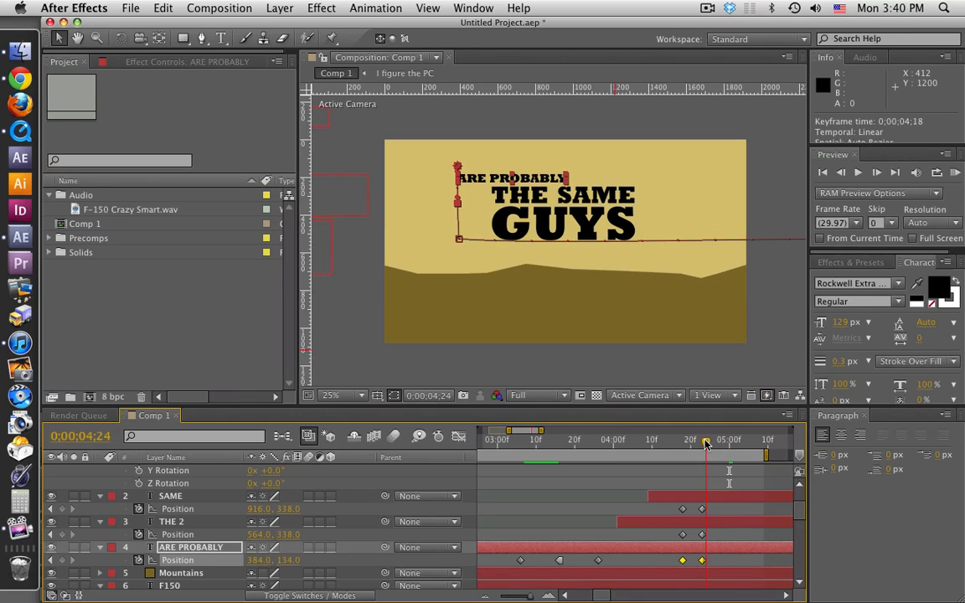
left_click_drag(706, 444, 702, 444)
scroll(748, 515, "up", 3)
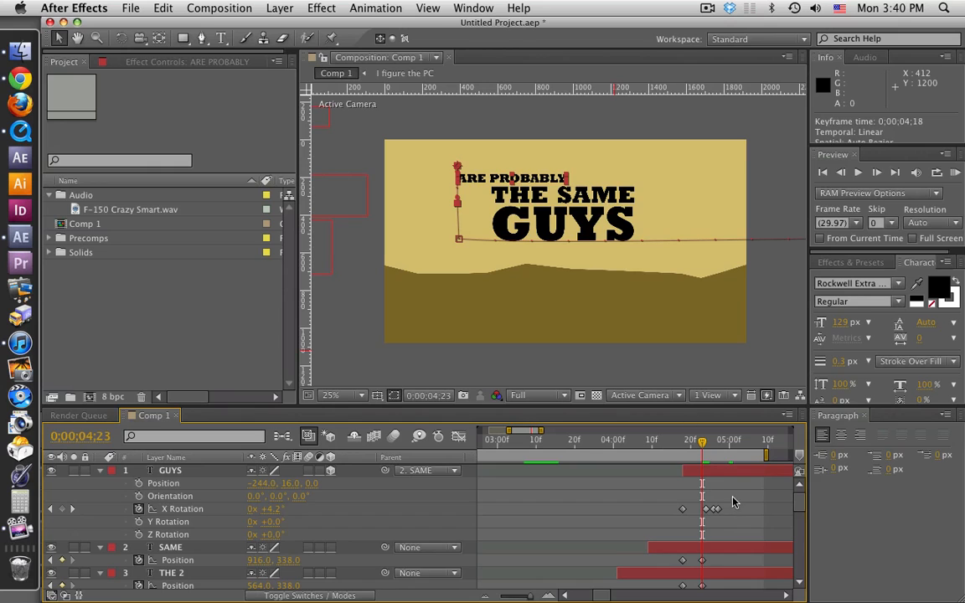
key("KP_0")
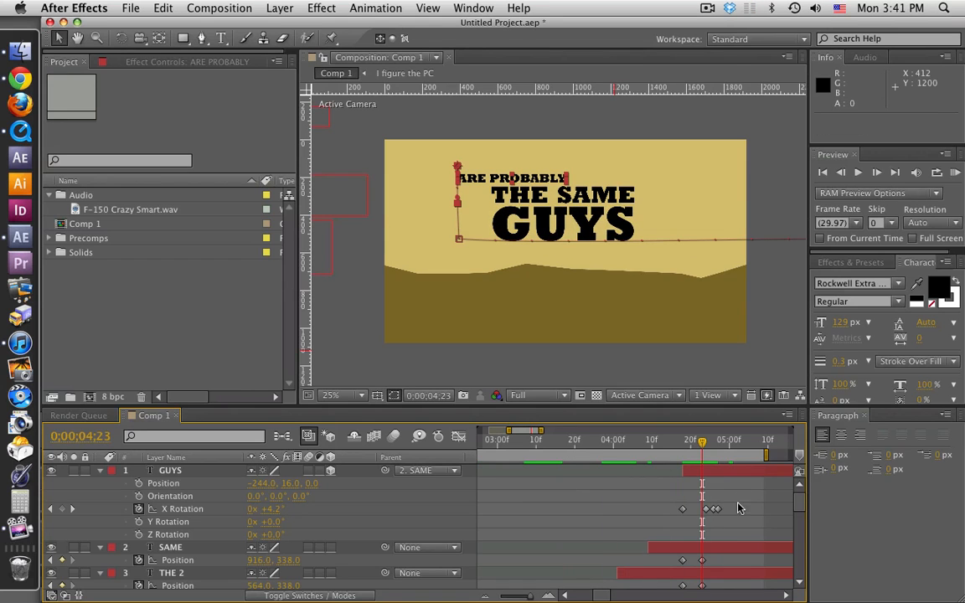
- Shift the THE 2, SAME and GUYS layers so THE 2 starts at 0;00;03;28, and move ARE PROBABLY's last two position keyframes to start at 0;00;04;15
scroll(729, 543, "down", 3)
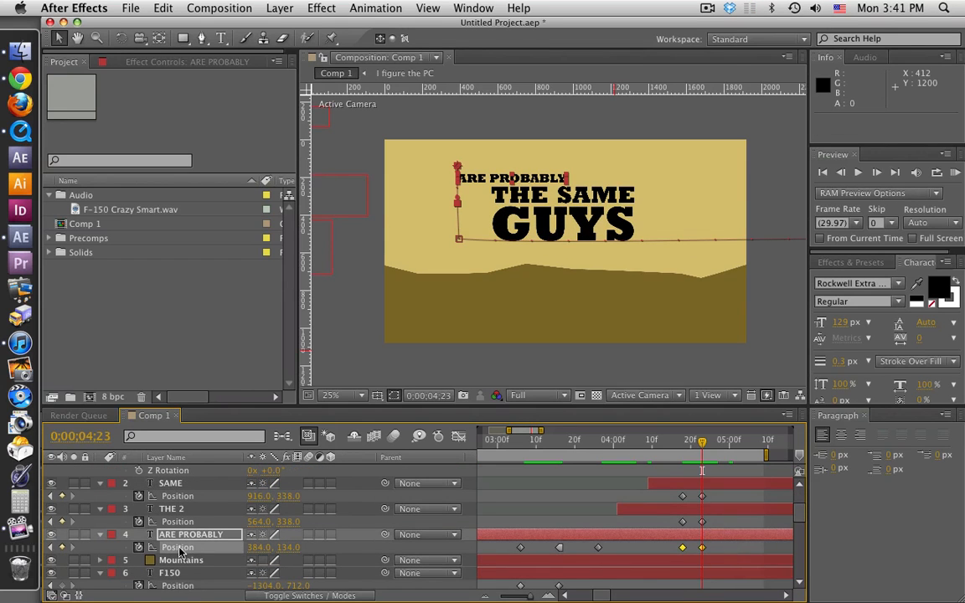
left_click(168, 510)
scroll(341, 503, "up", 3)
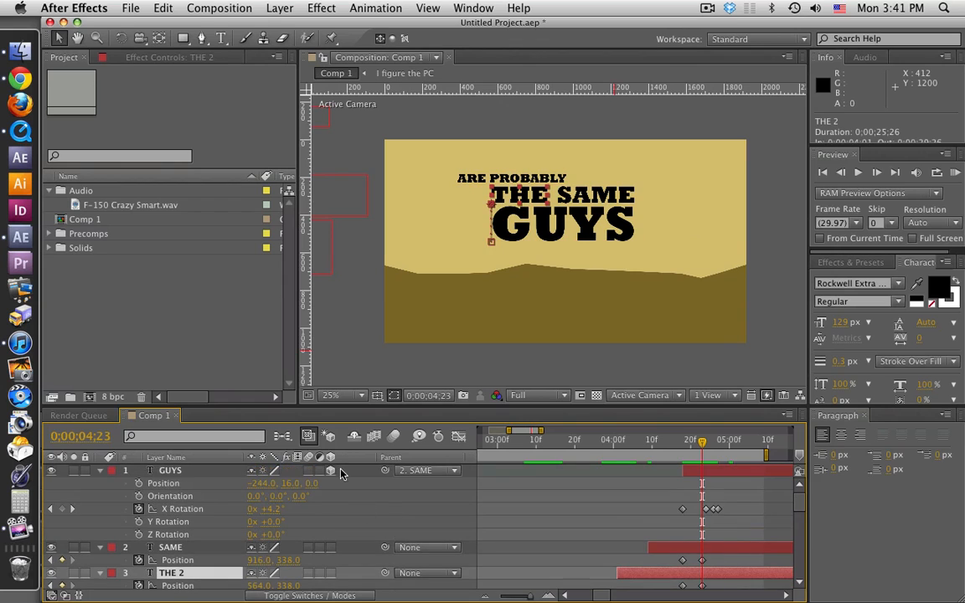
left_click(167, 472, "shift")
scroll(437, 503, "down", 3)
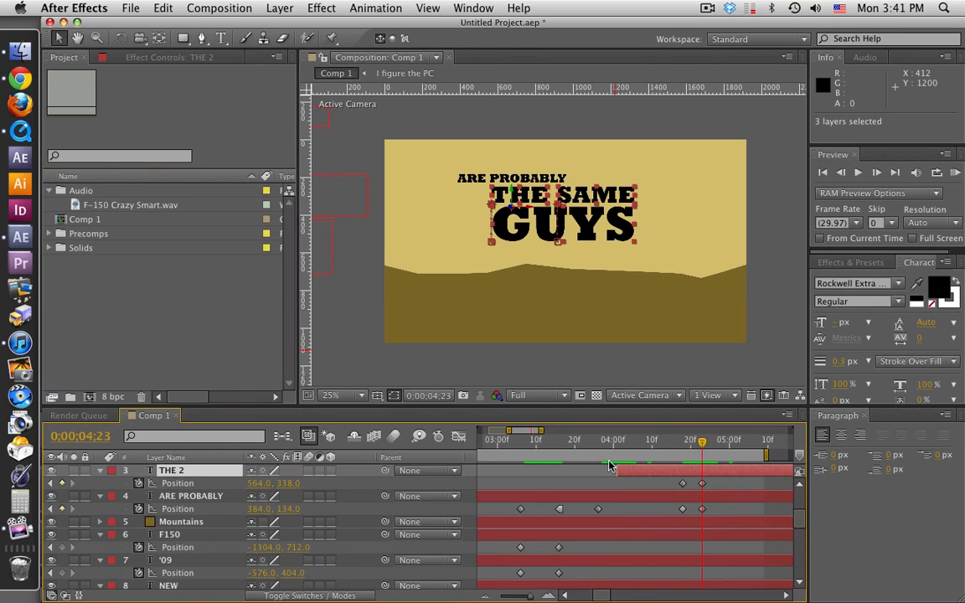
left_click_drag(633, 475, 622, 478)
left_click_drag(715, 502, 672, 512)
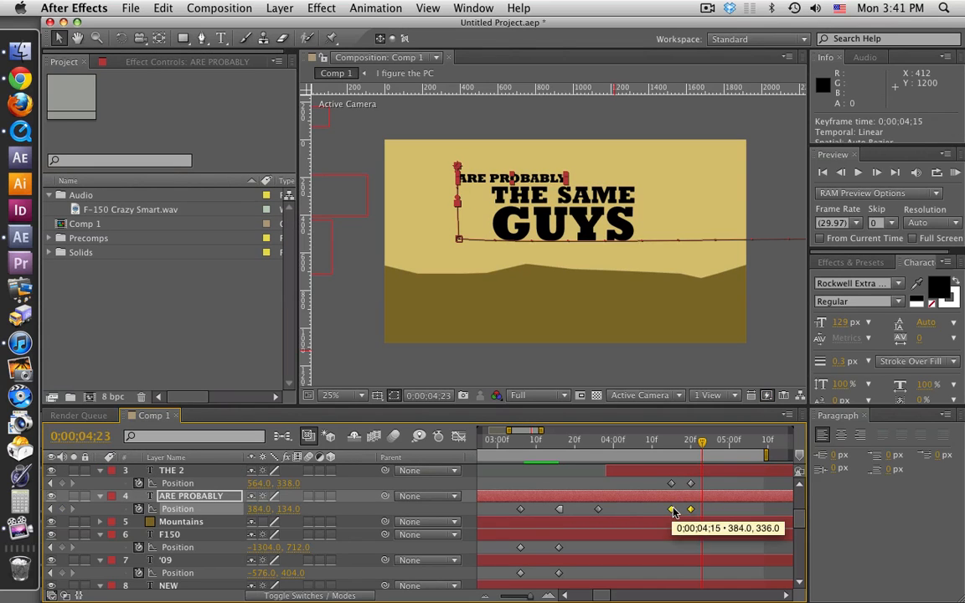
scroll(677, 512, "up", 2)
left_click(712, 513)
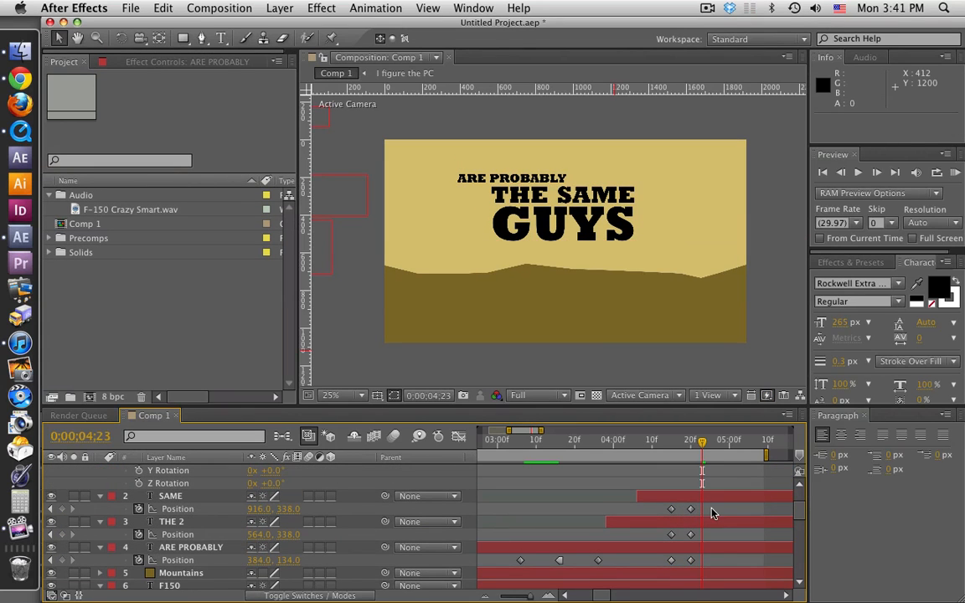
- Shift only the SAME and GUYS layers three frames earlier
left_click(685, 501)
scroll(696, 503, "up", 2)
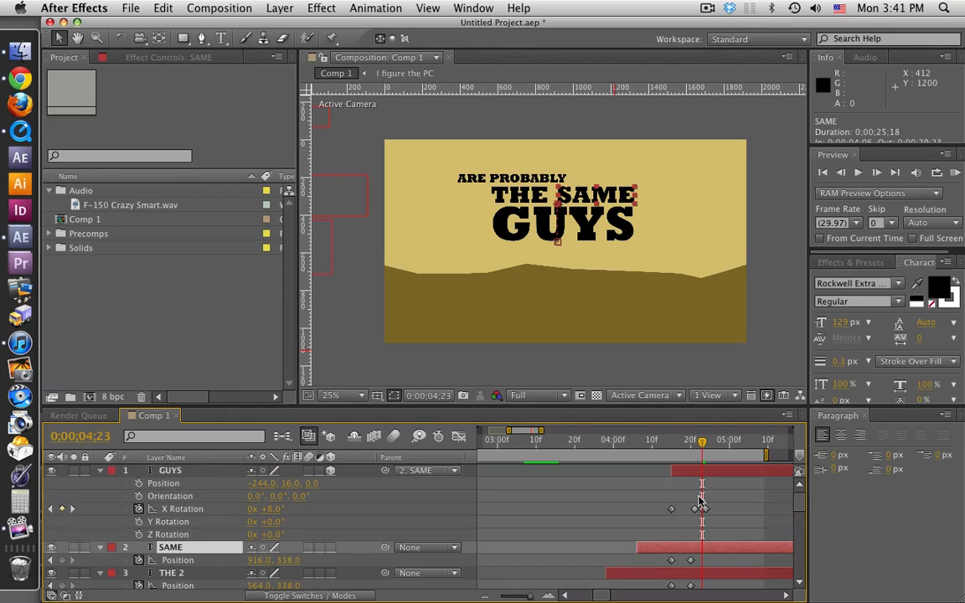
left_click(691, 478, "shift")
left_click_drag(687, 476, 679, 477)
- Move the GUYS layer to start at 0;00;04;10 and the SAME layer to start at about 0;00;04;04
scroll(740, 524, "down", 1)
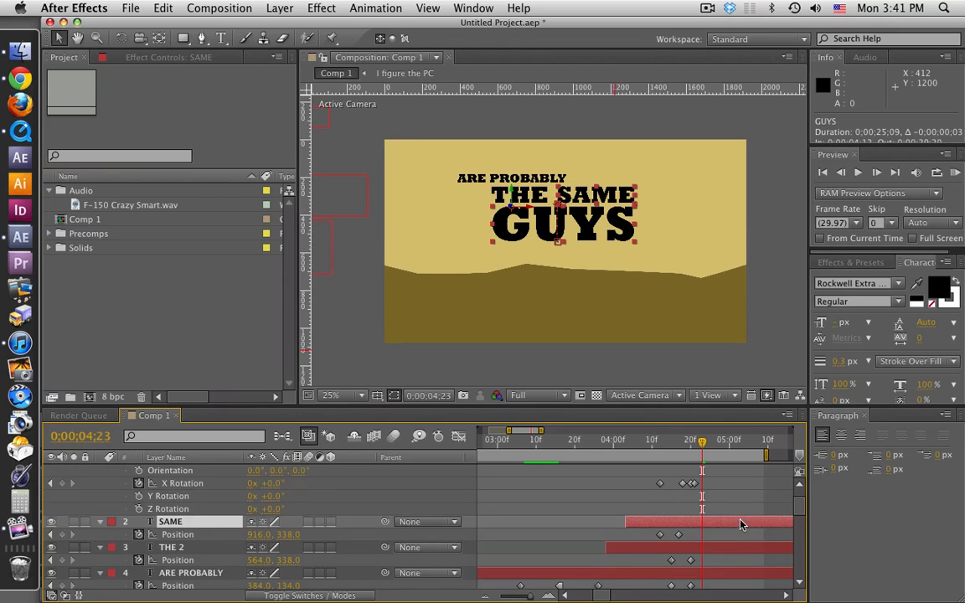
scroll(722, 570, "down", 1)
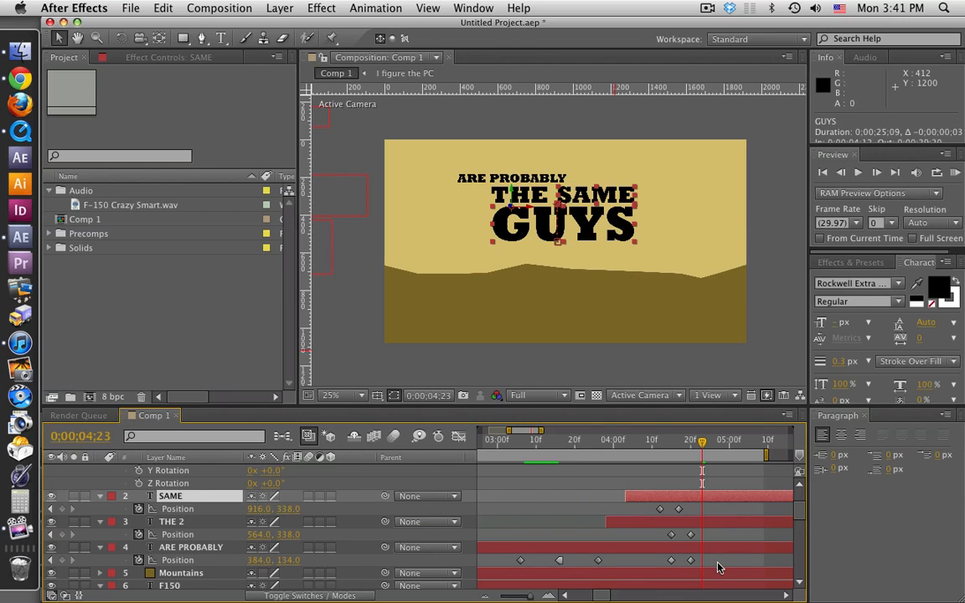
scroll(712, 536, "up", 3)
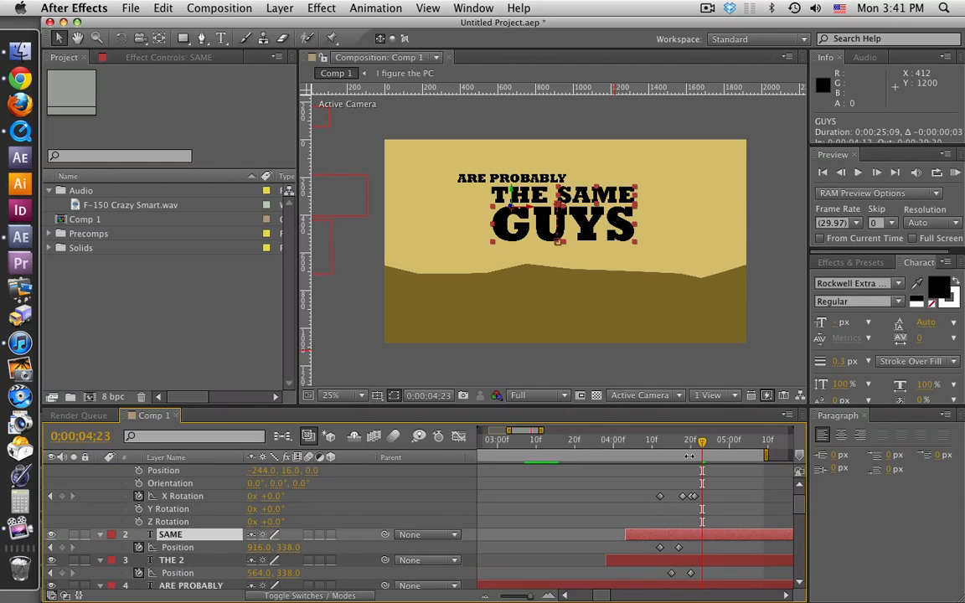
left_click_drag(691, 479, 673, 471)
left_click(731, 486)
scroll(712, 533, "down", 1)
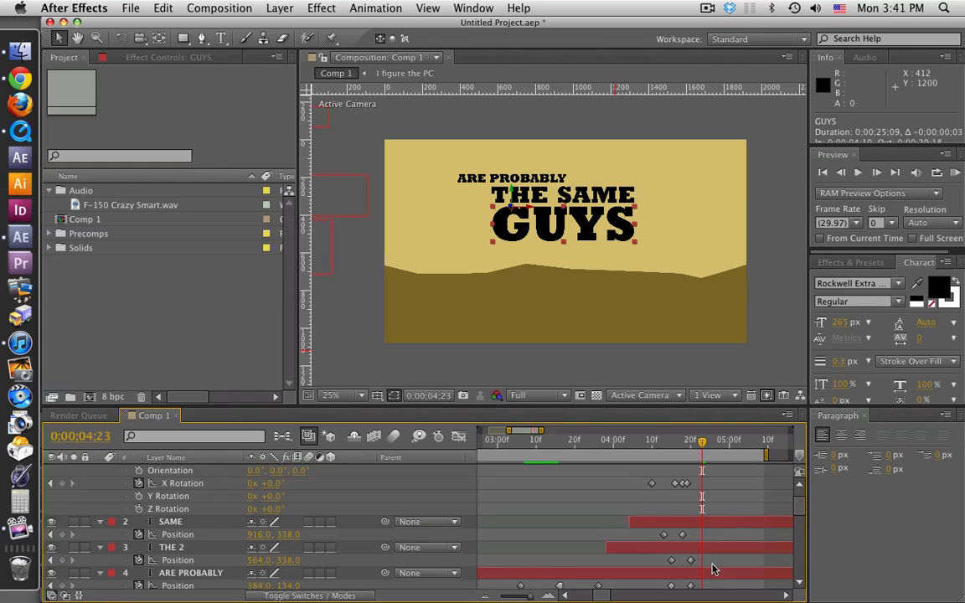
- Align the position keyframe pairs of SAME and THE 2 and the last pair of ARE PROBABLY to start at 0;00;04;10
scroll(713, 570, "down", 1)
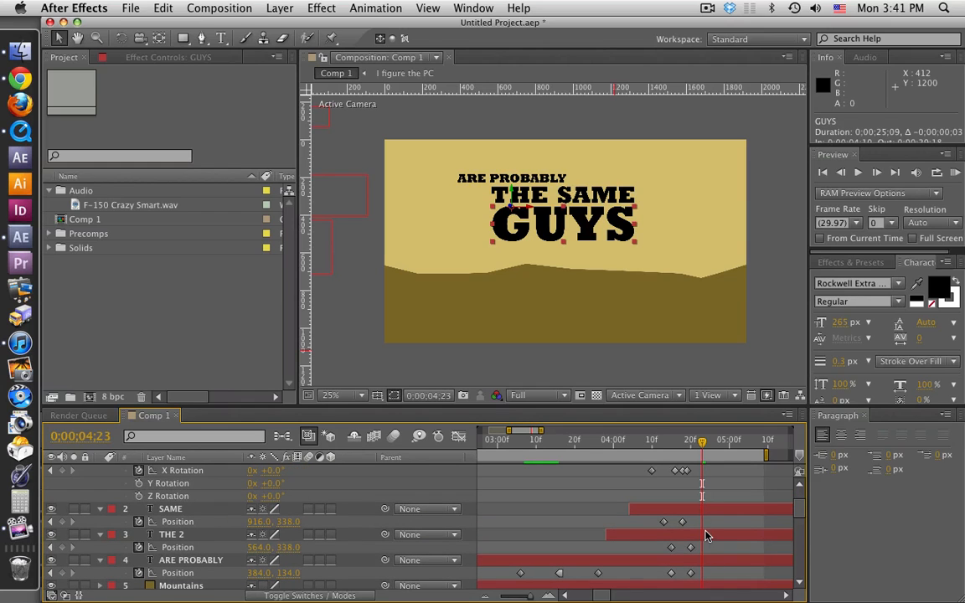
left_click_drag(691, 526, 660, 519)
left_click(657, 445)
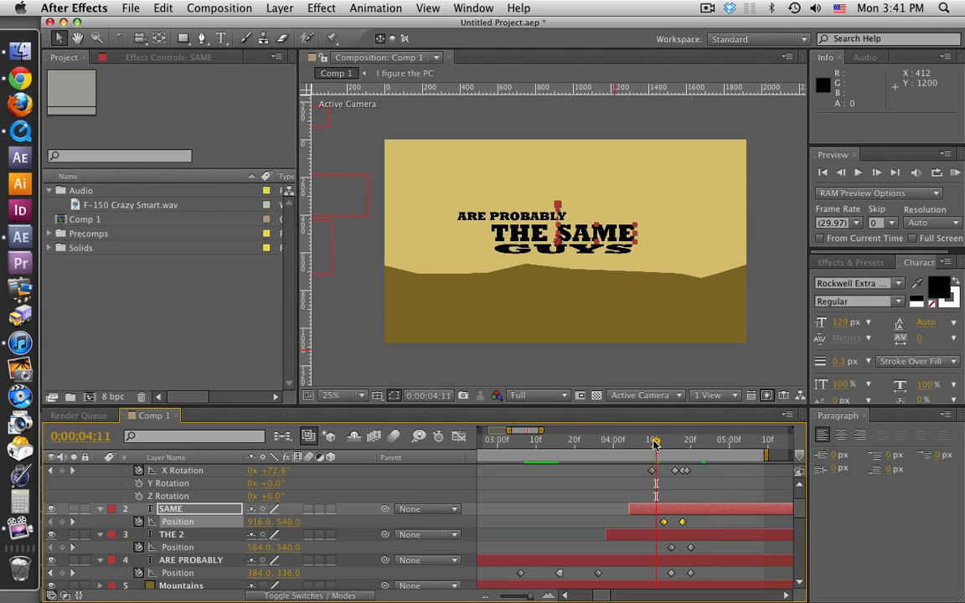
left_click(652, 445)
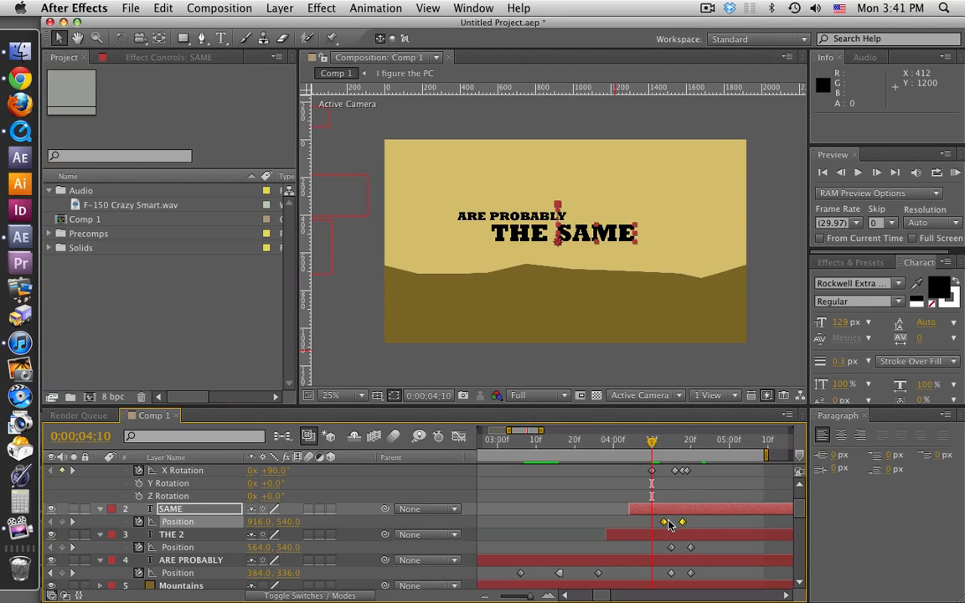
left_click_drag(668, 524, 656, 525)
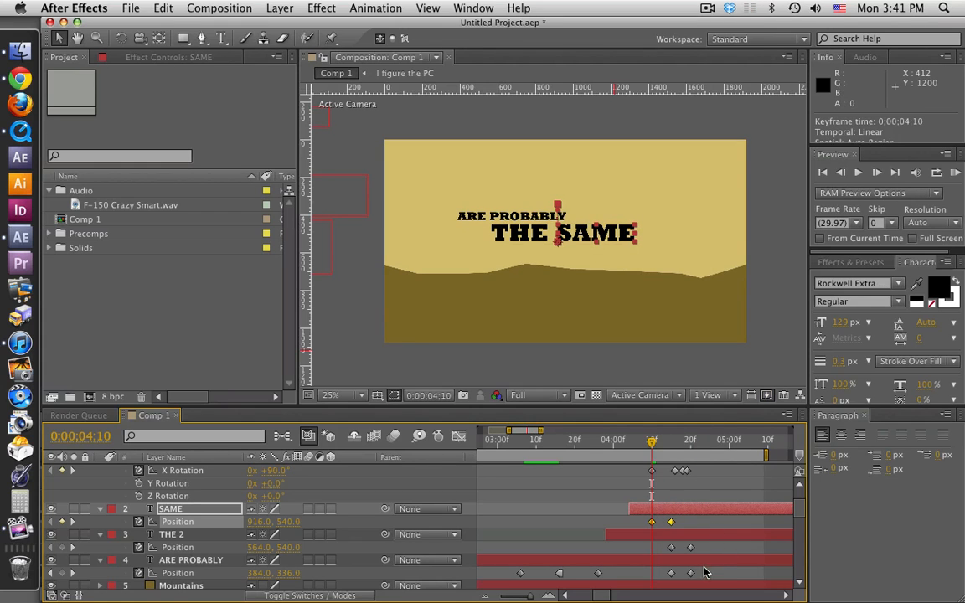
left_click_drag(704, 577, 653, 550)
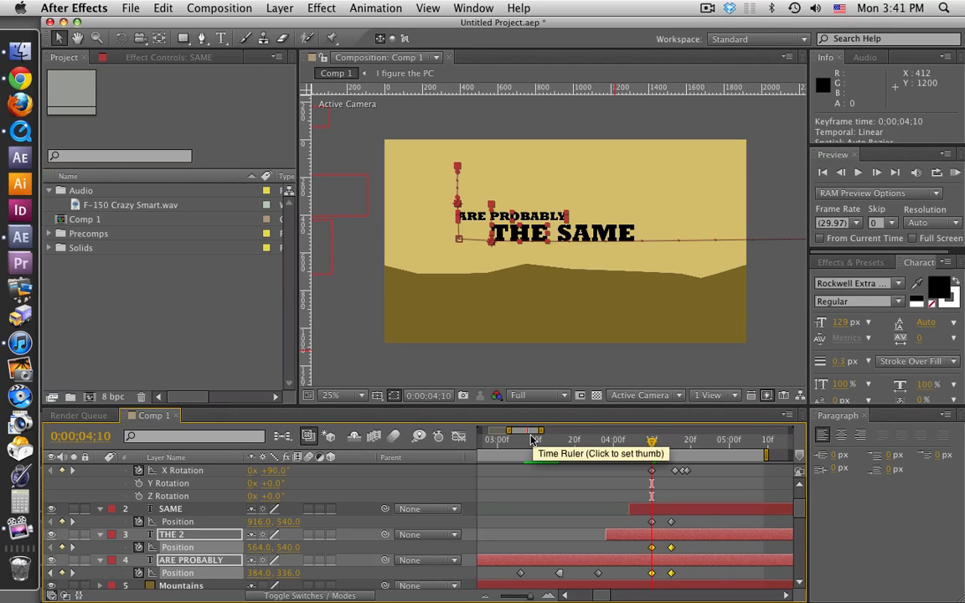
- Preview the retimed animation, then inspect the frame at 0;00;03;28 where THE comes in
key("KP_0")
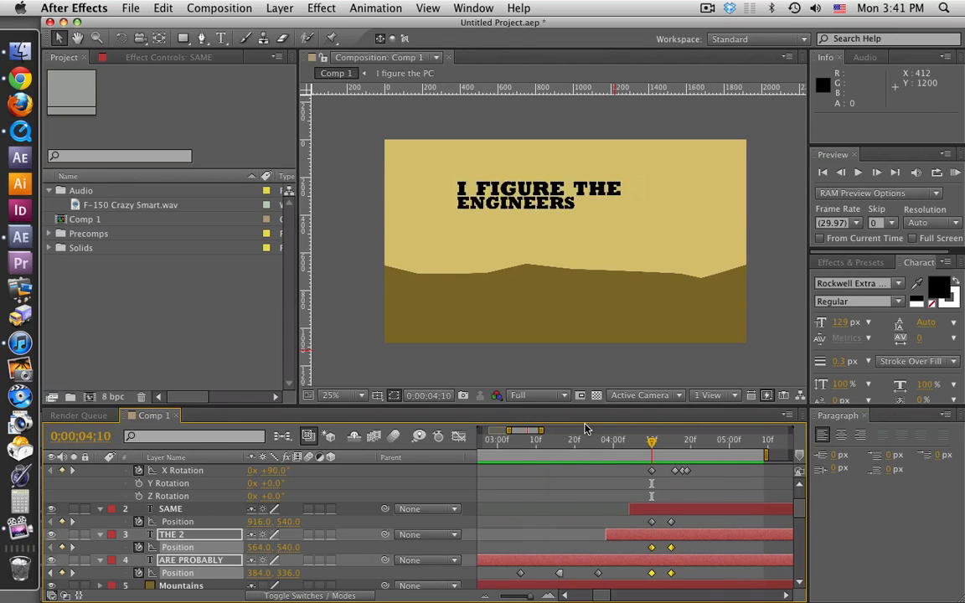
key("space")
left_click(603, 442)
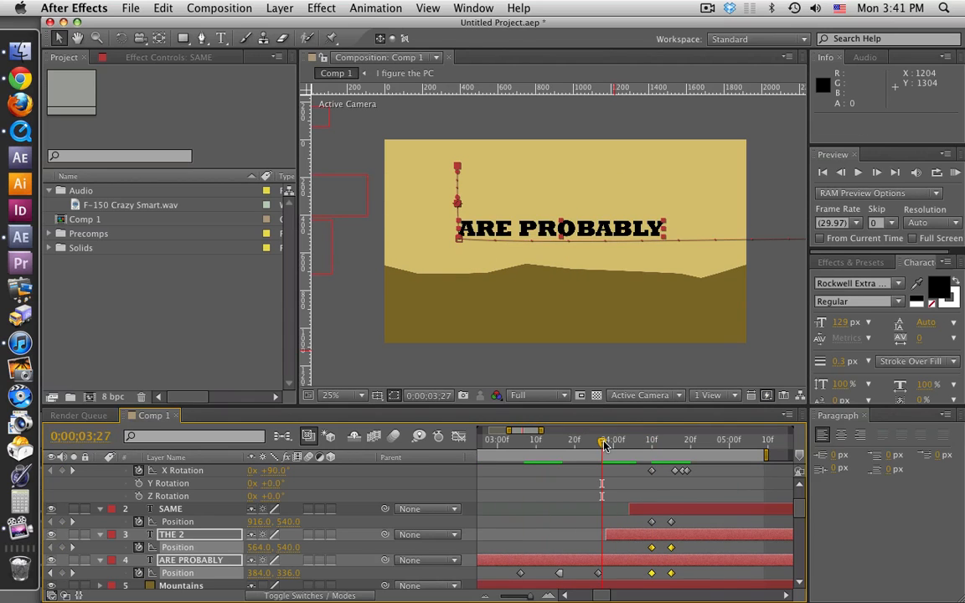
left_click_drag(605, 445, 608, 447)
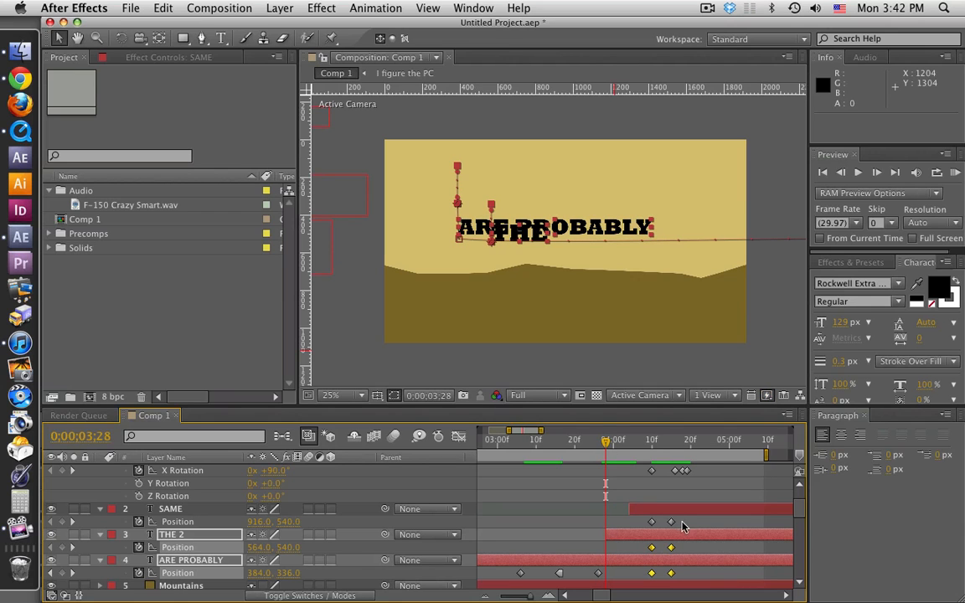
- Set the current time to 0;00;04;01 and reveal all keyframed properties of the ARE PROBABLY layer
left_click(727, 554)
scroll(636, 563, "up", 1)
scroll(630, 563, "down", 1)
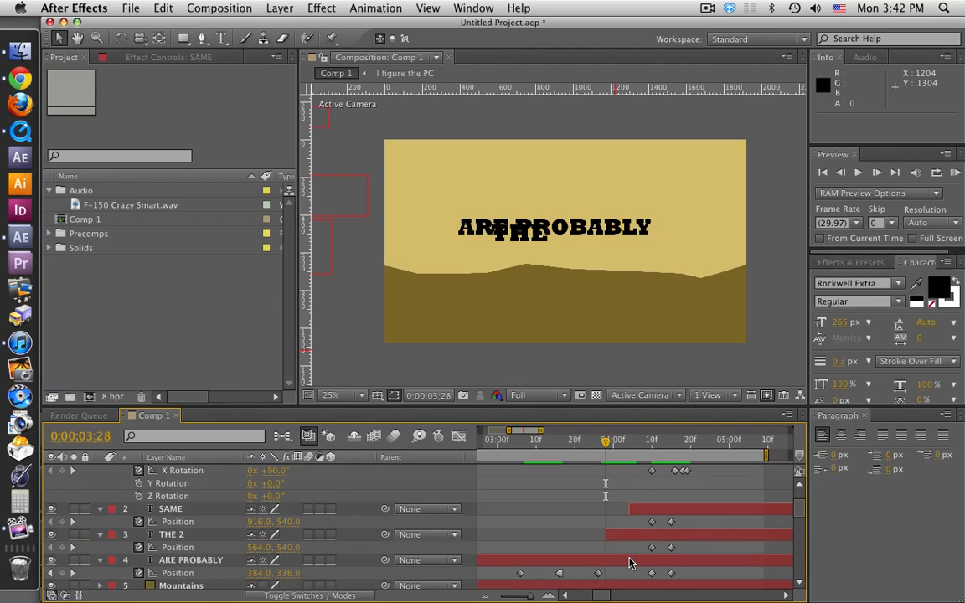
scroll(630, 563, "down", 1)
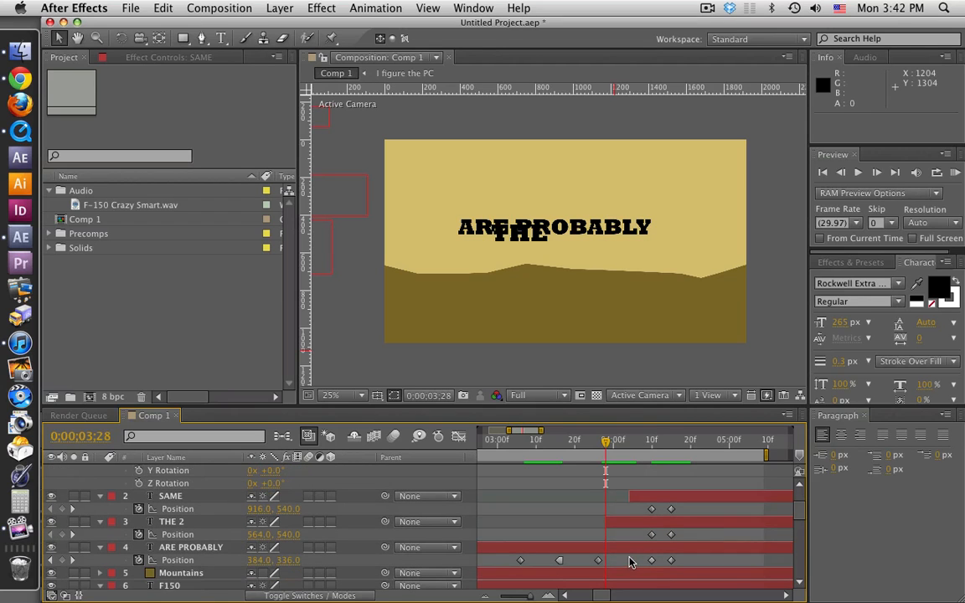
left_click(574, 555)
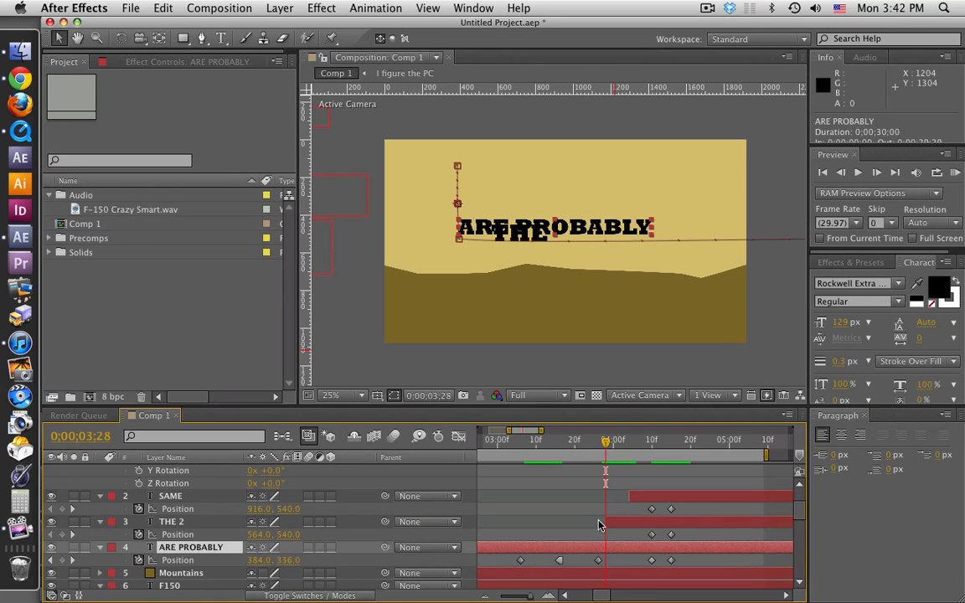
left_click_drag(608, 444, 618, 444)
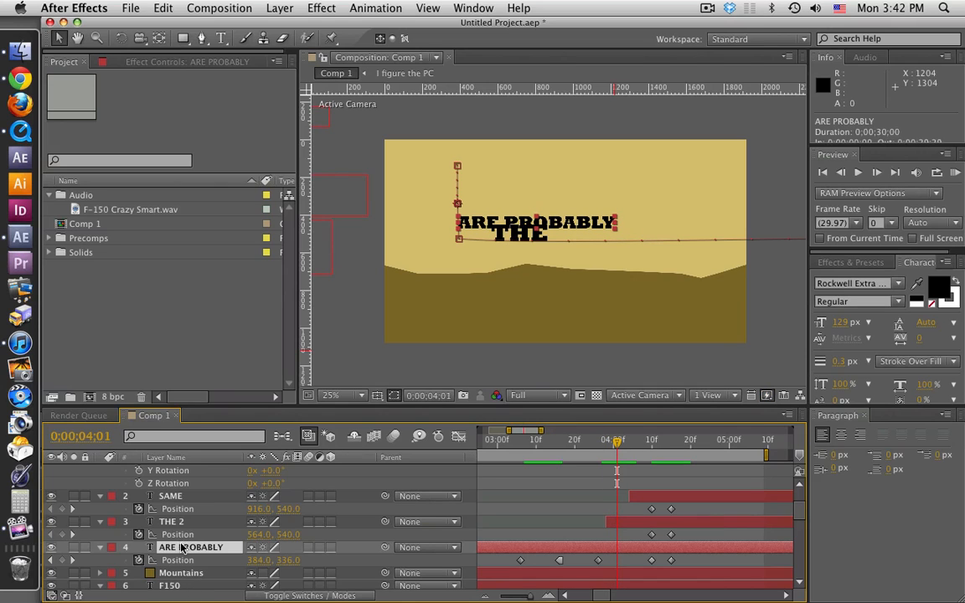
key("s")
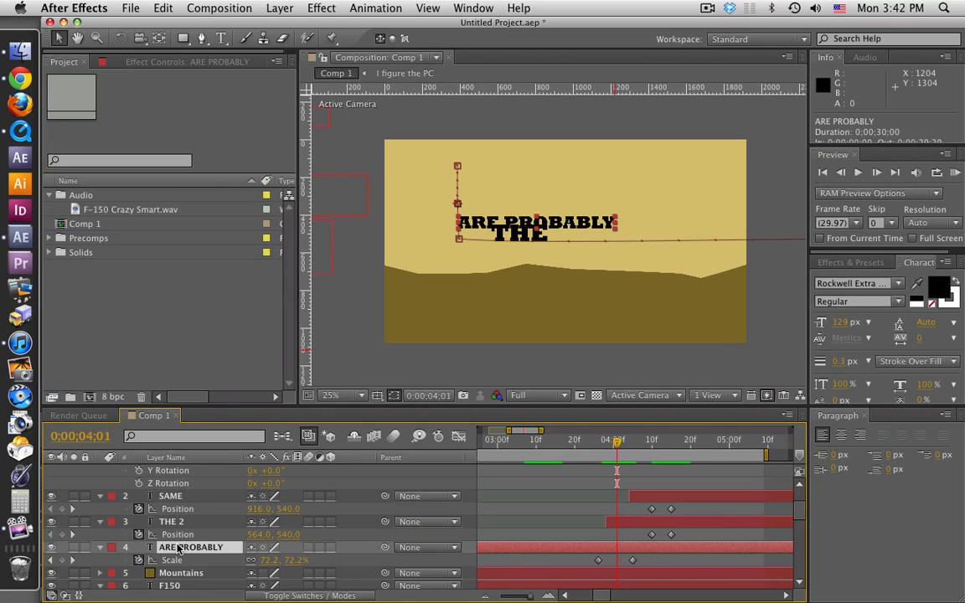
key("u")
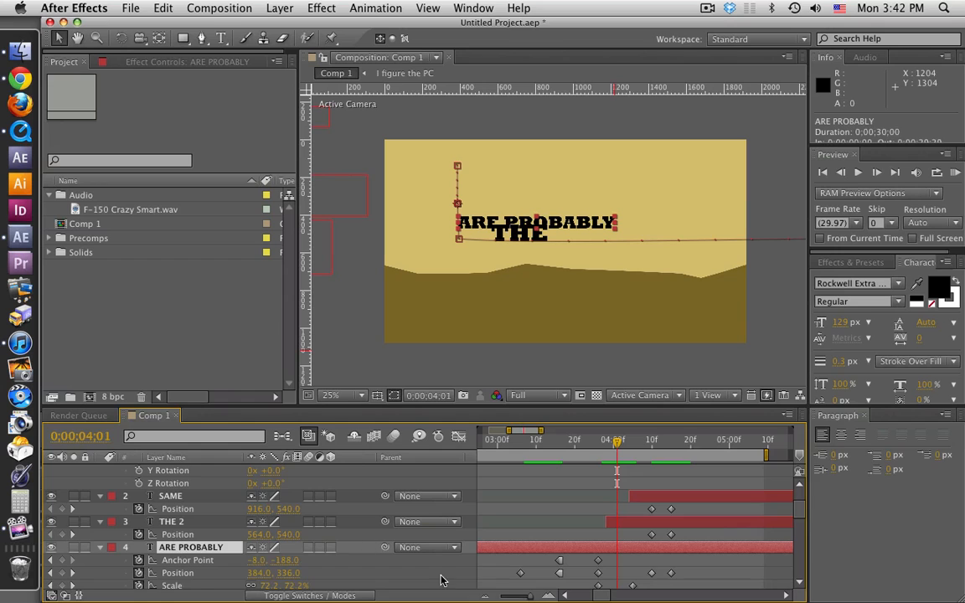
scroll(440, 578, "down", 2)
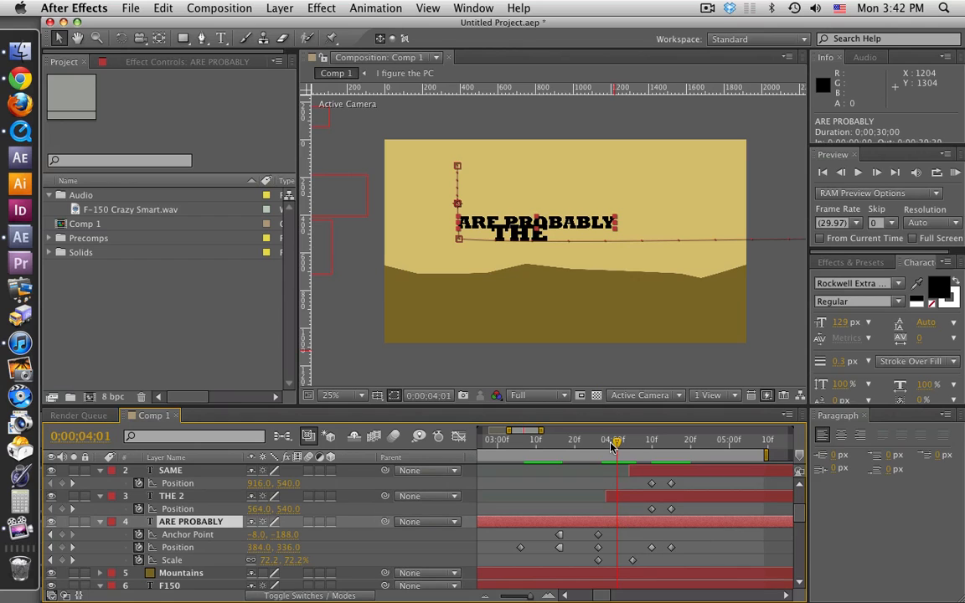
- Move the second position keyframes of the layers from ARE PROBABLY through I figure the PC, plus ARE PROBABLY's first anchor point keyframe, to 0;00;03;12
left_click_drag(612, 446, 548, 447)
scroll(578, 550, "down", 2)
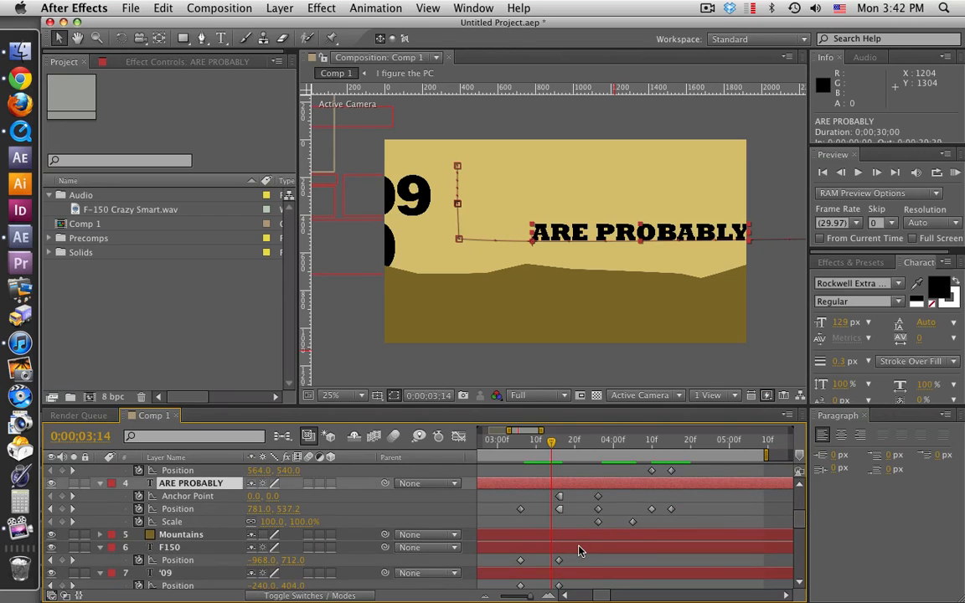
scroll(600, 535, "up", 2)
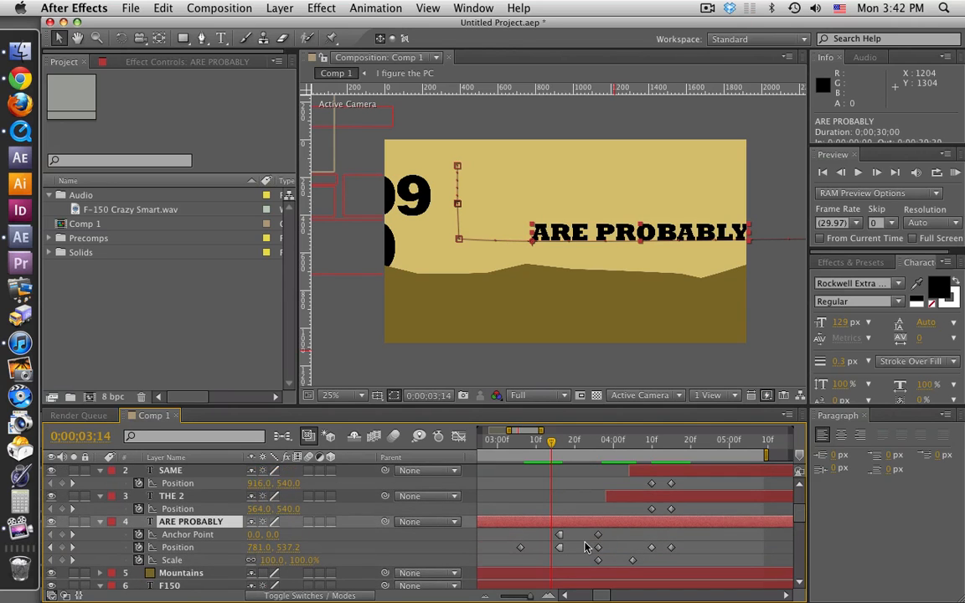
scroll(585, 547, "down", 2)
left_click(171, 548)
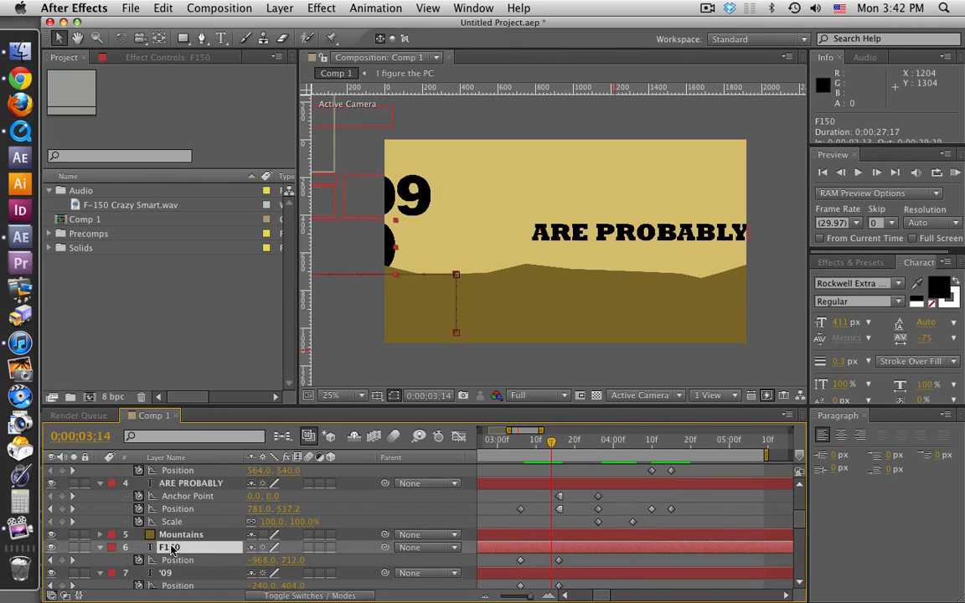
scroll(186, 550, "down", 6)
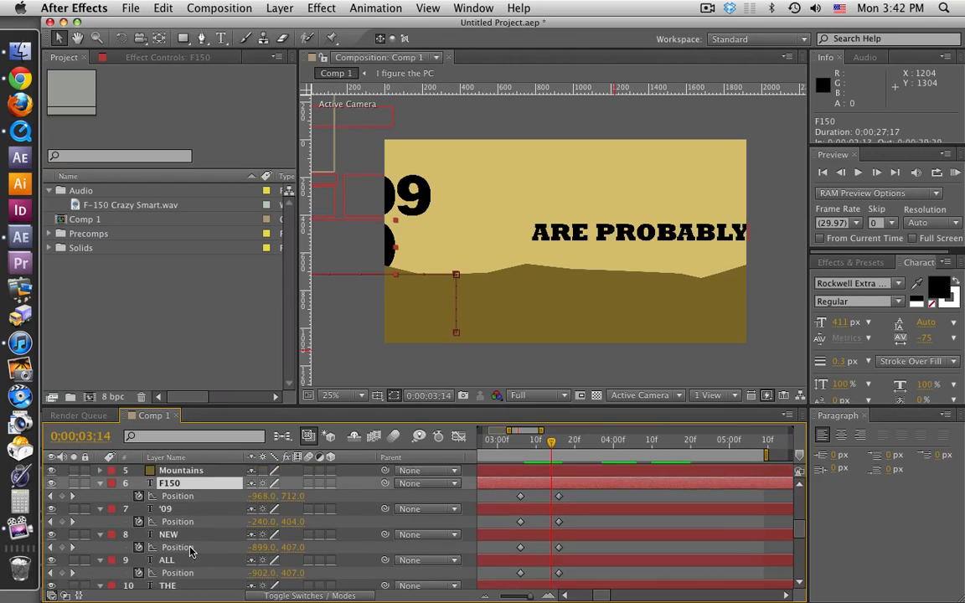
scroll(190, 550, "down", 4)
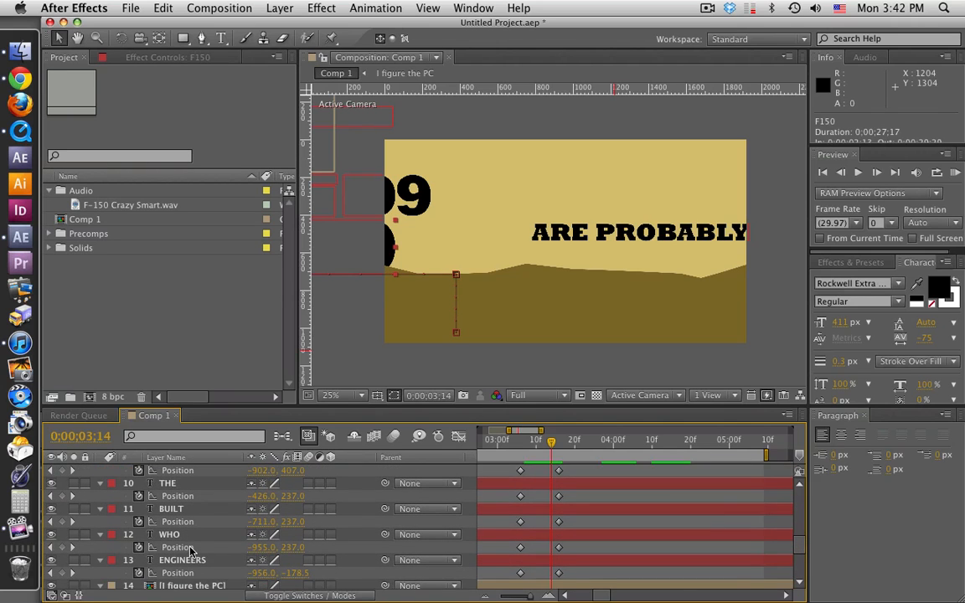
scroll(191, 550, "down", 1)
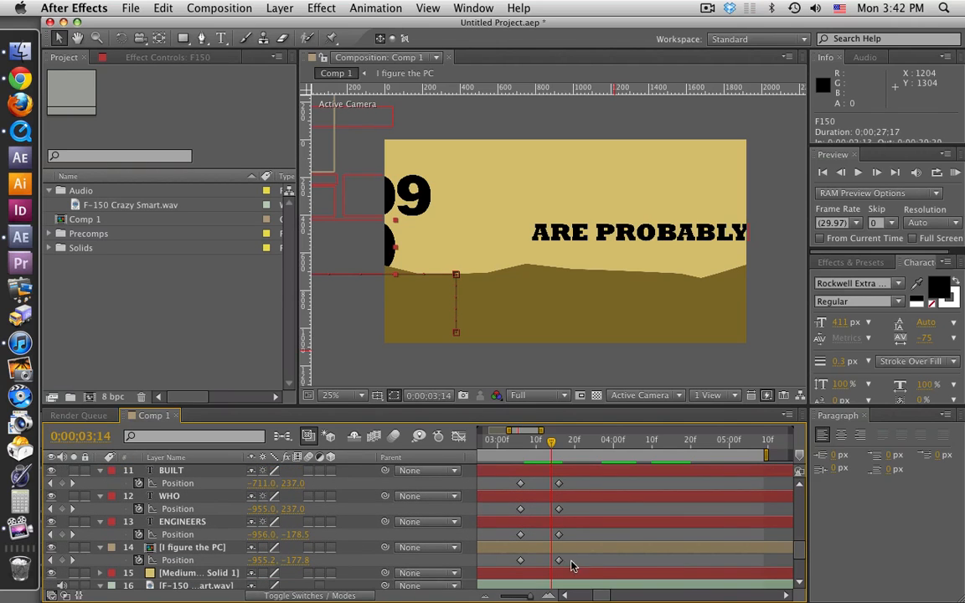
left_click_drag(578, 564, 548, 500)
scroll(588, 512, "down", 10)
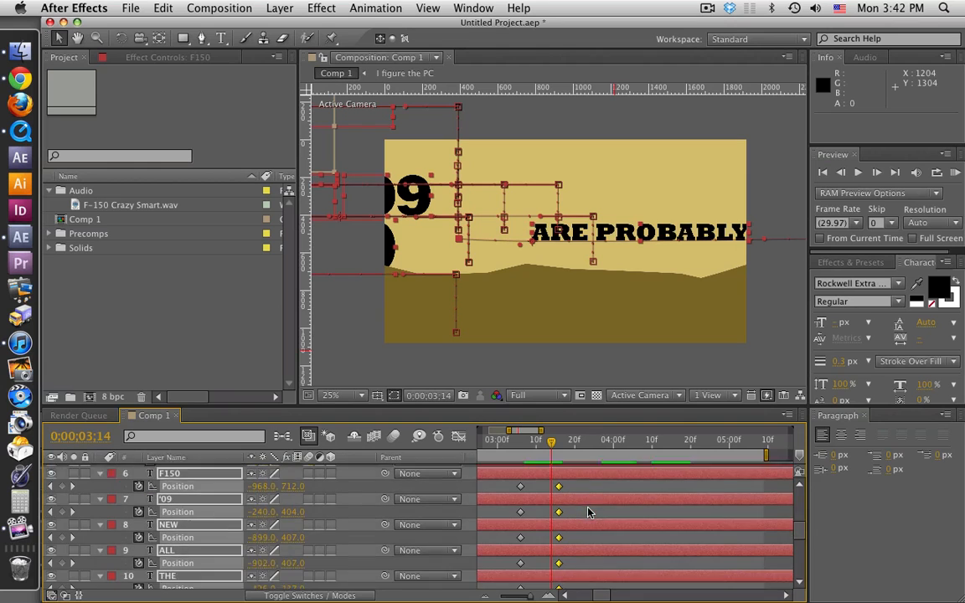
scroll(588, 513, "up", 8)
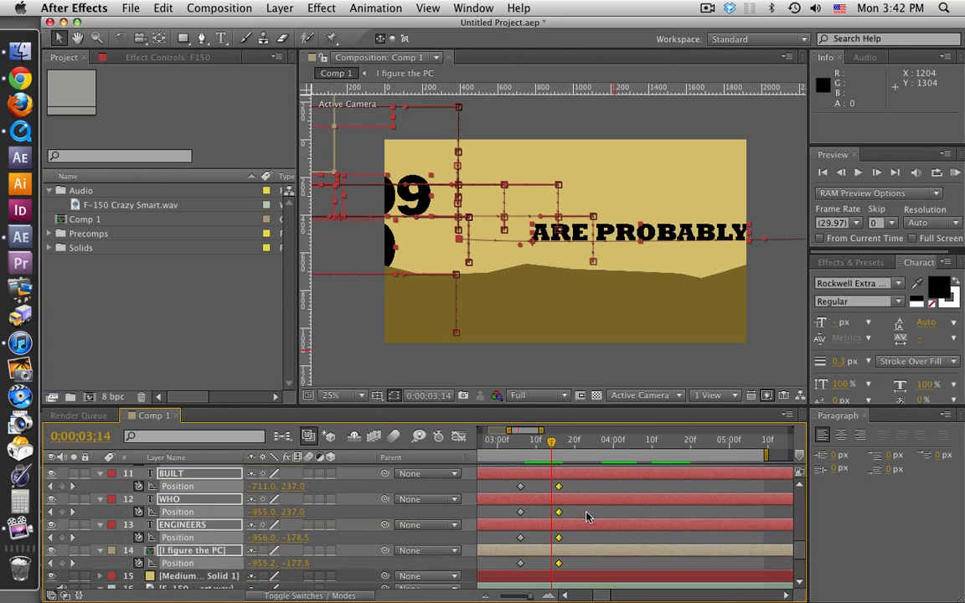
scroll(586, 516, "up", 2)
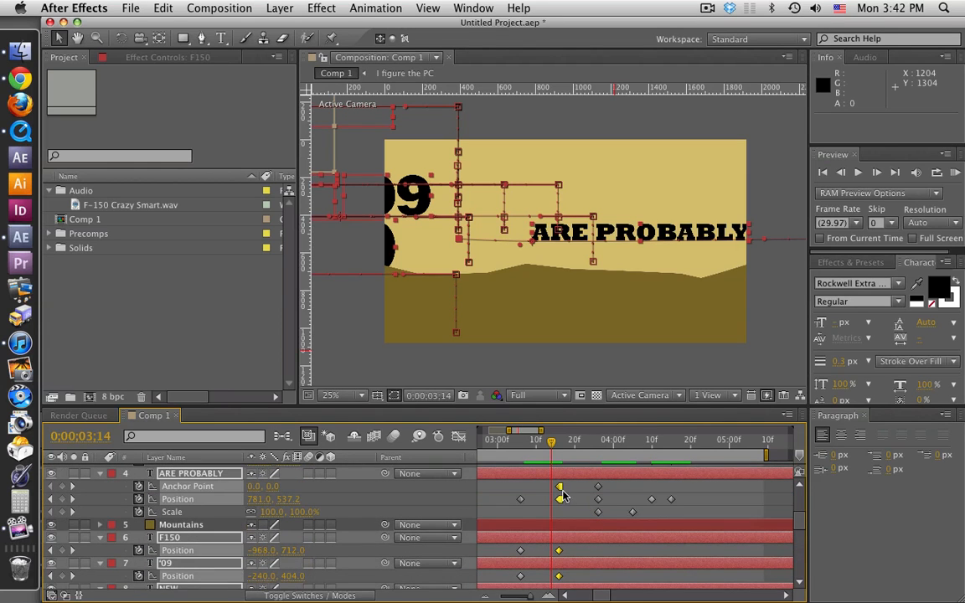
left_click_drag(558, 494, 545, 494)
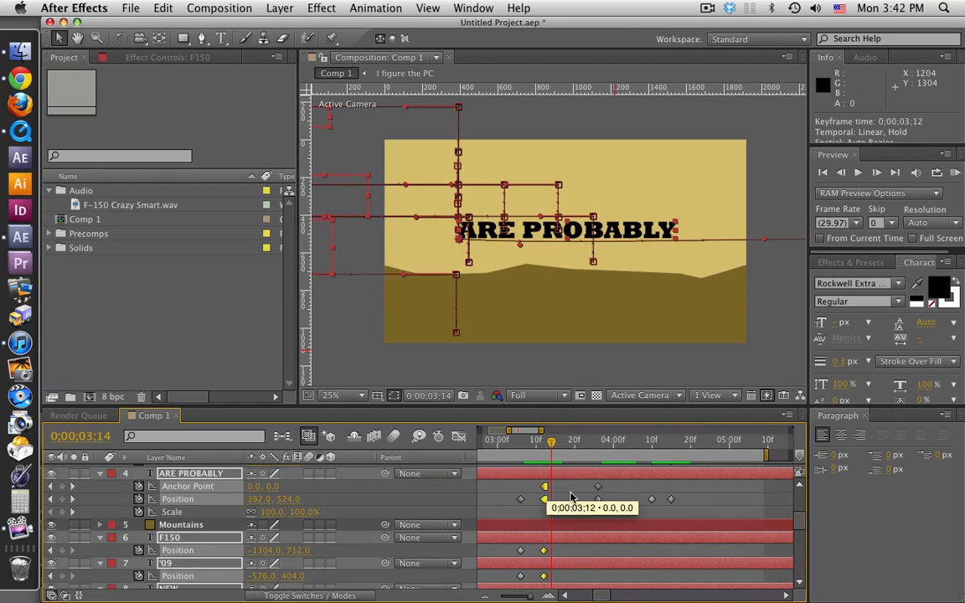
- Shift ARE PROBABLY's second anchor point keyframe, third position keyframe and both scale keyframes to start at 0;00;03;19, and preview the result
scroll(645, 547, "up", 2)
left_click_drag(645, 557, 570, 528)
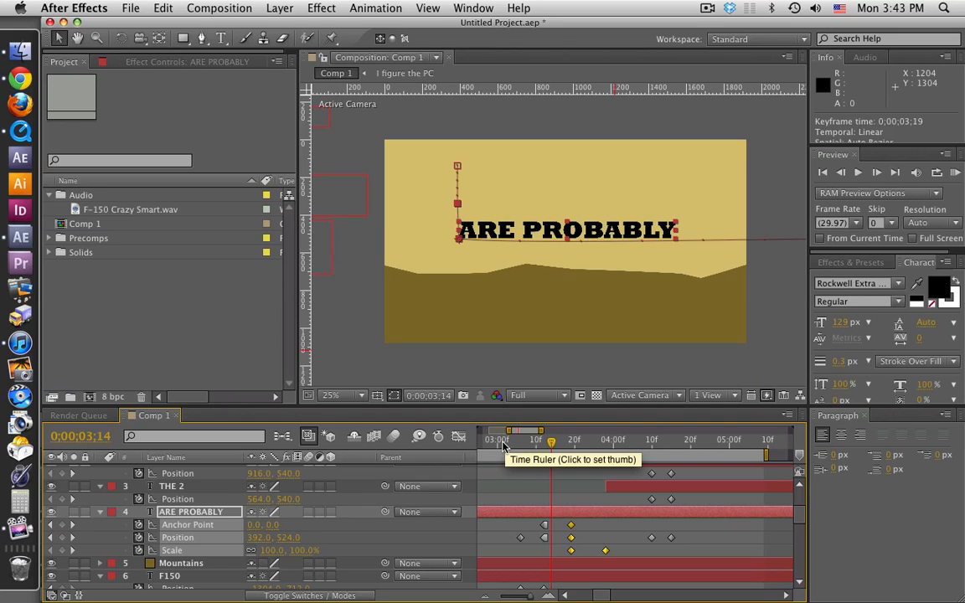
key("KP_0")
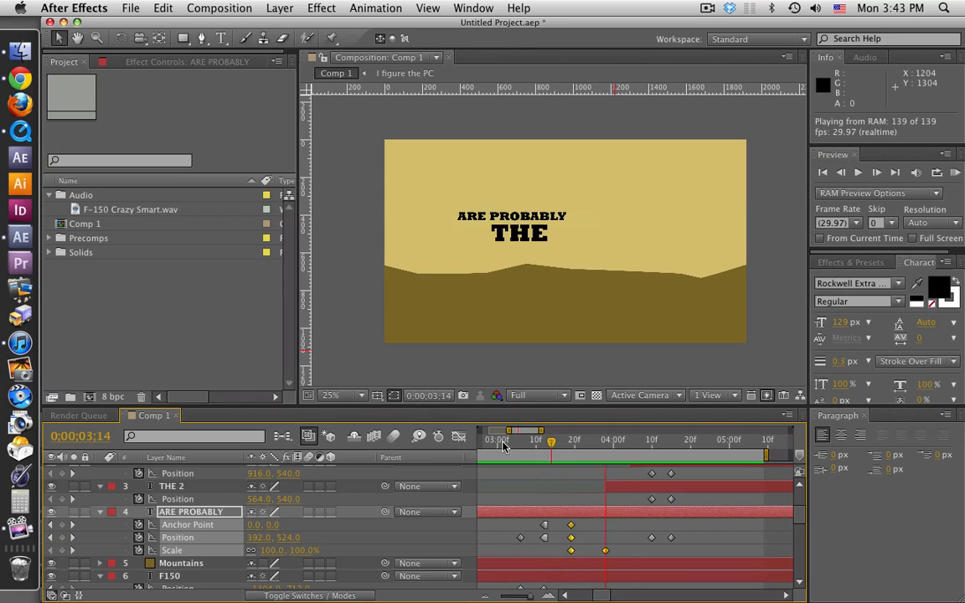
key("space")
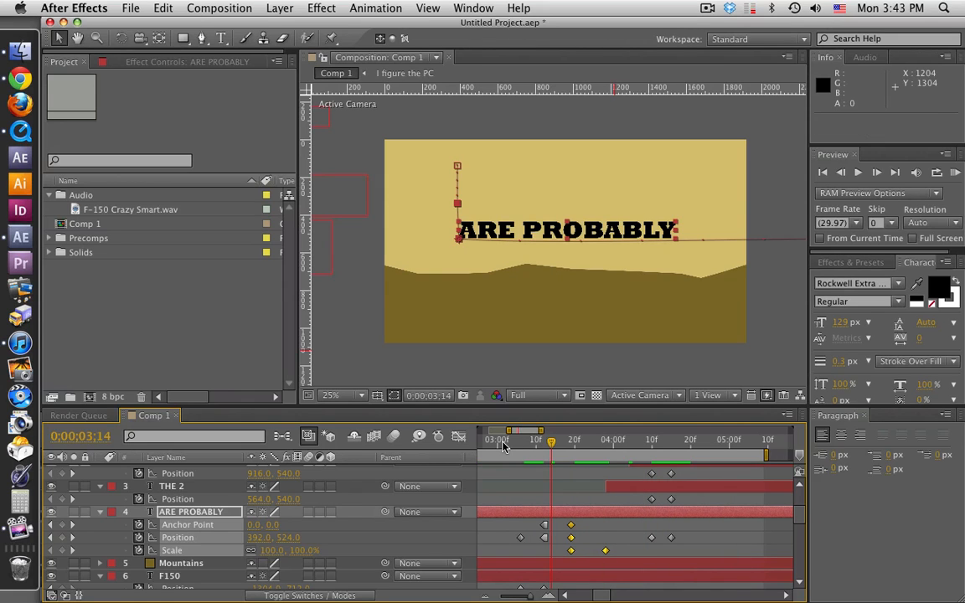
- Compare the frame at 0;00;04;18 with the F-150 Crazy Smart.mp4 reference in QuickTime Player, play and scrub its following scenes, and return to After Effects
left_click_drag(551, 441, 681, 444)
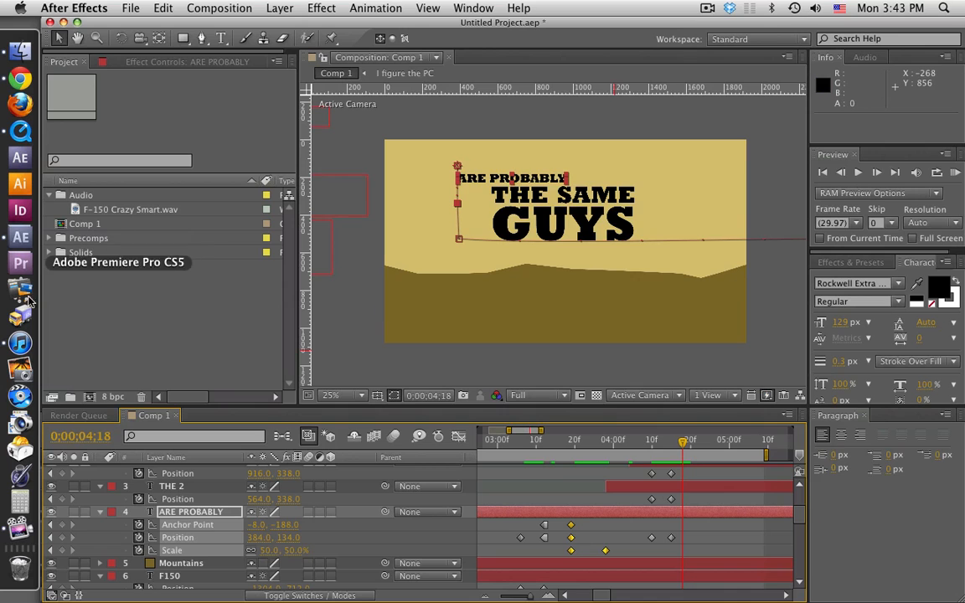
left_click(32, 141)
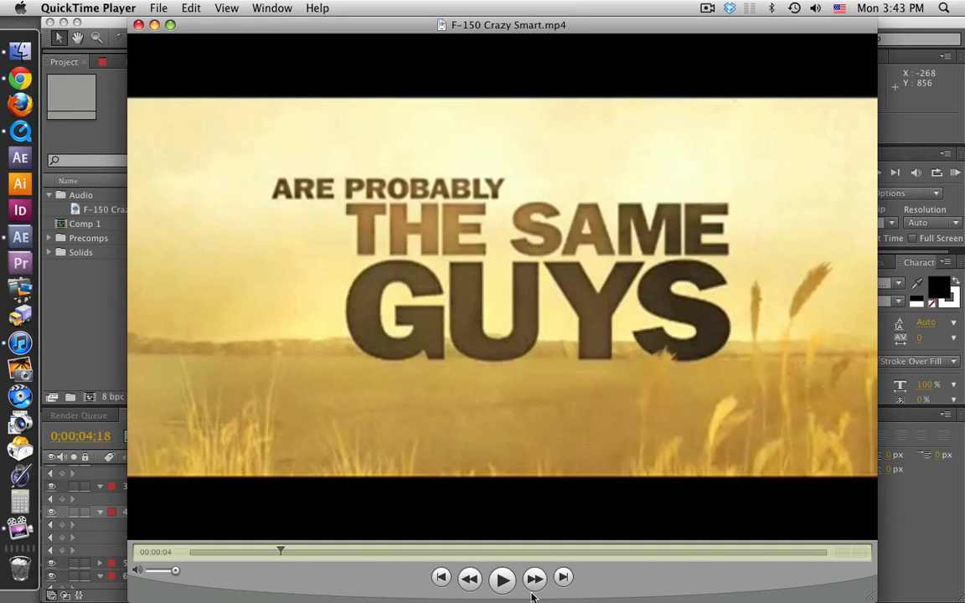
left_click(501, 579)
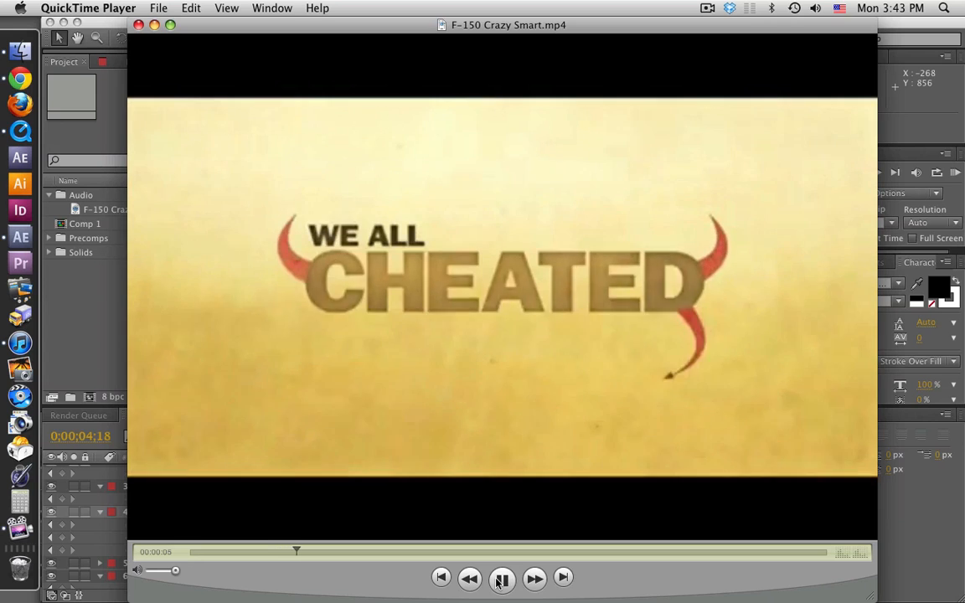
left_click(501, 579)
left_click_drag(297, 551, 486, 566)
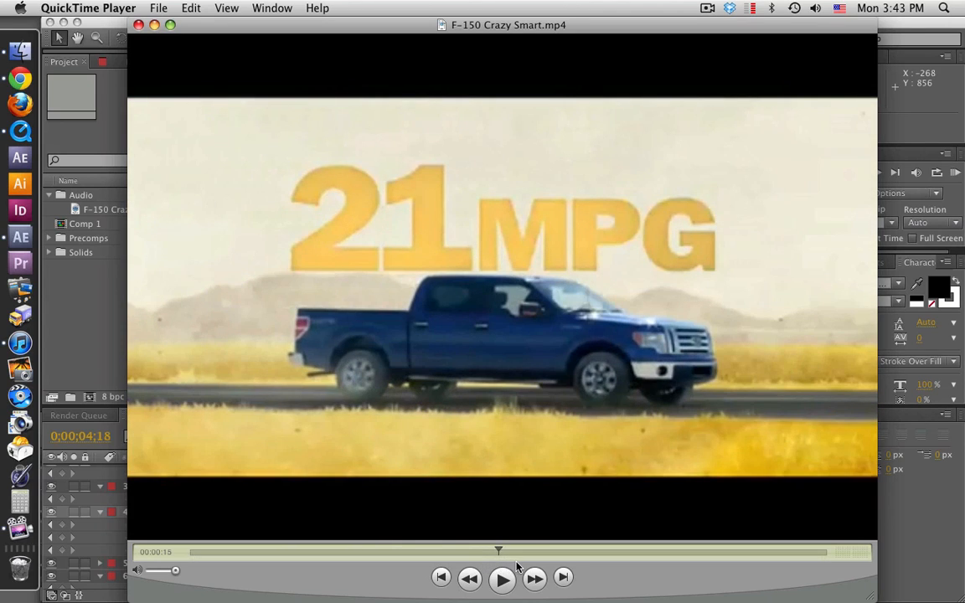
left_click_drag(500, 551, 285, 551)
left_click(99, 362)
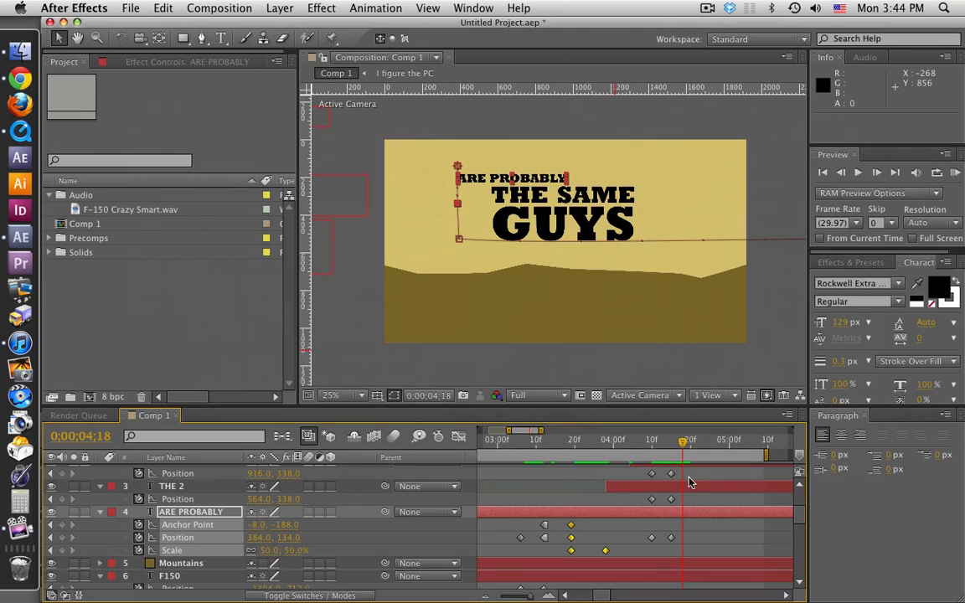
- Collapse the GUYS layer and add position keyframes at 0;00;04;16 on SAME, THE 2 and ARE PROBABLY
scroll(705, 519, "up", 5)
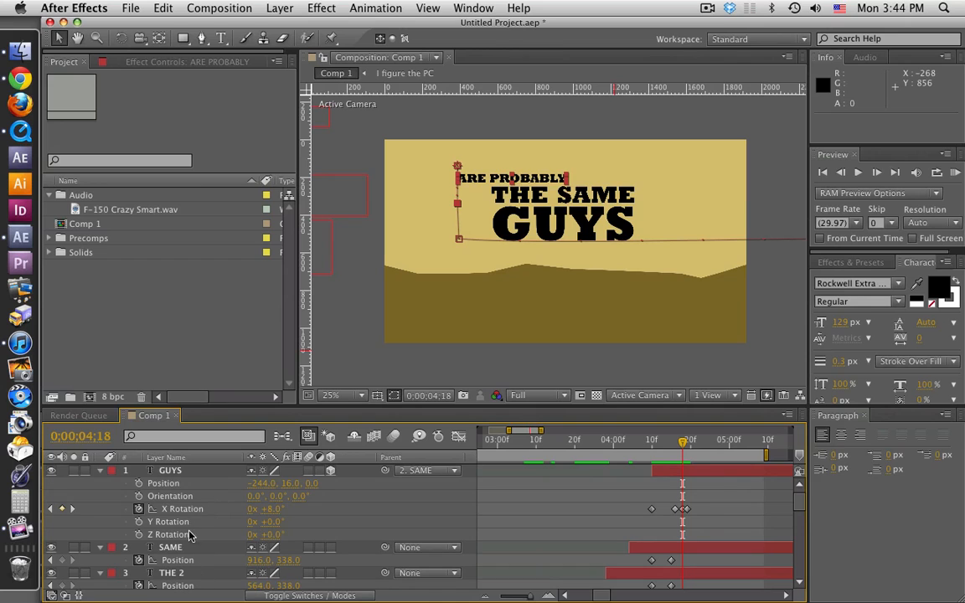
left_click(99, 472)
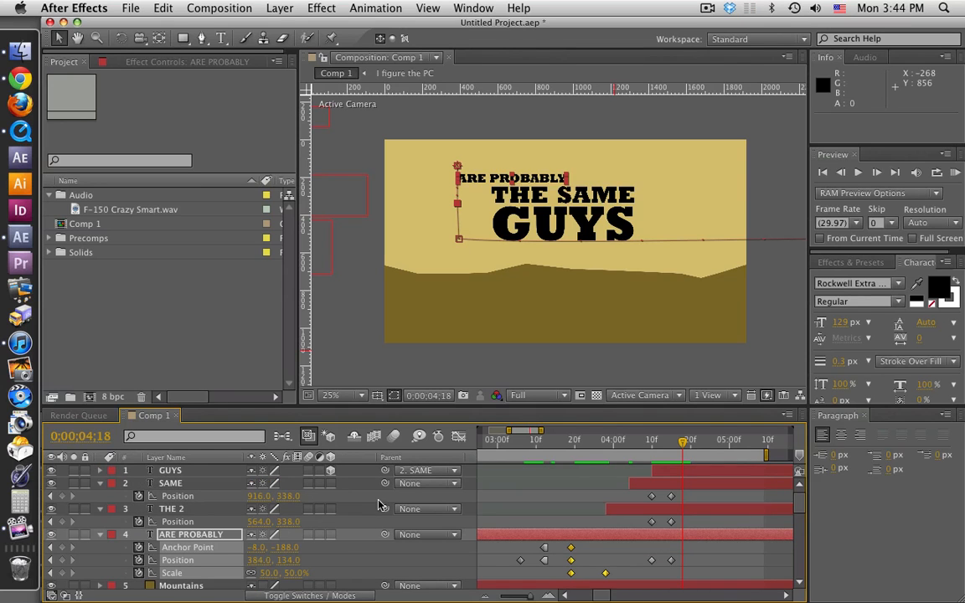
left_click(186, 486)
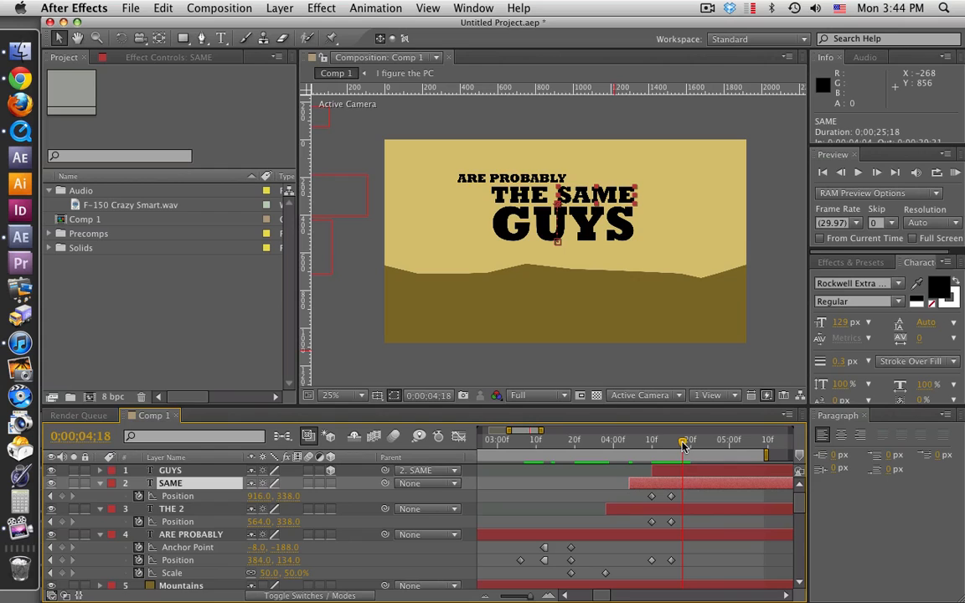
left_click_drag(683, 446, 675, 447)
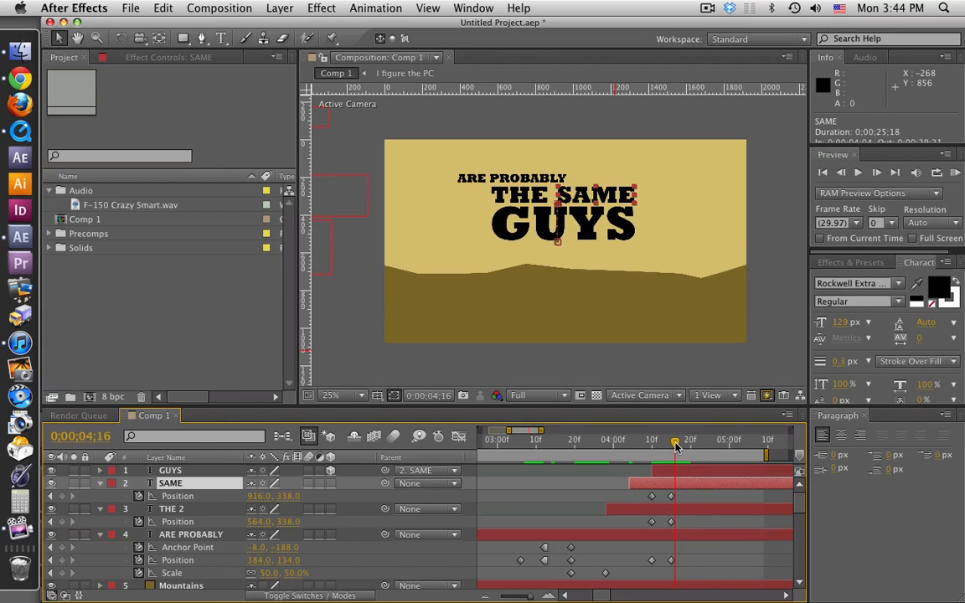
left_click(185, 539, "shift")
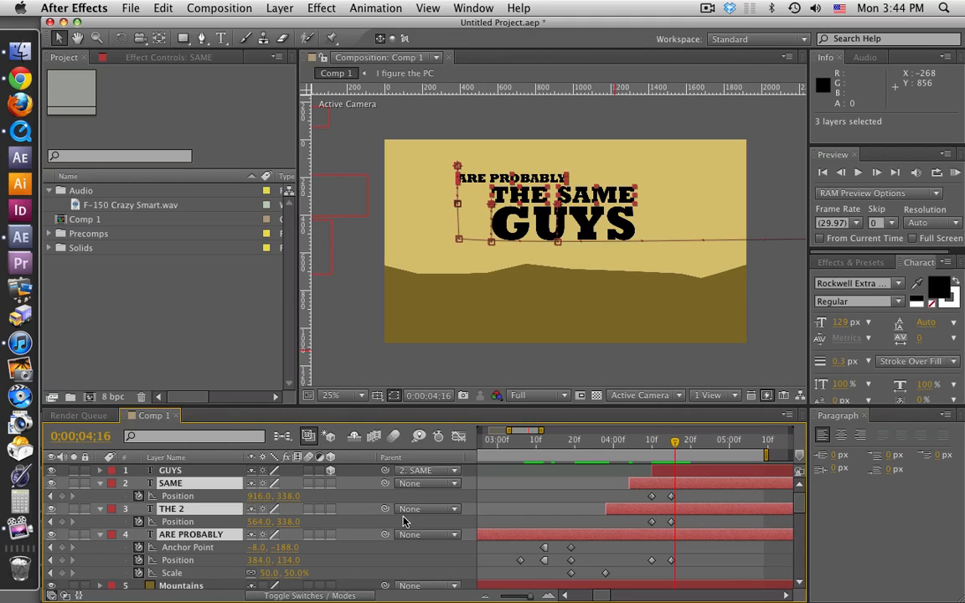
left_click(63, 496)
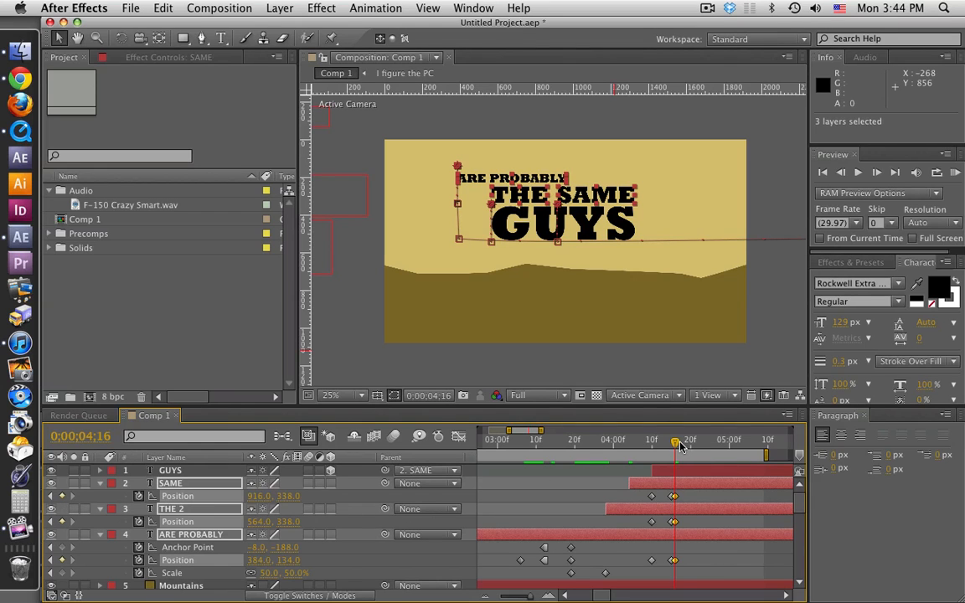
- At 0;00;04;20, nudge SAME, THE 2 and ARE PROBABLY down together below the frame, to Y 1258 for SAME and THE 2 and 1054 for ARE PROBABLY
left_click_drag(680, 446, 691, 447)
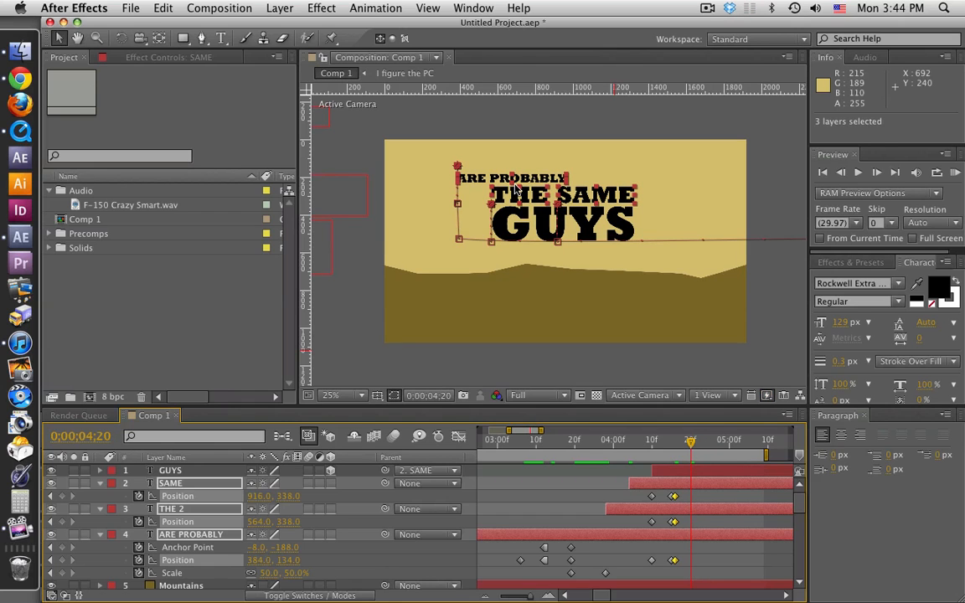
key("shift+Down")
key("shift+Down")
key("shift+Down")
key("shift+Down")
key("shift+Down")
key("shift+Down")
key("shift+Down")
key("shift+Down")
key("shift+Down")
key("shift+Down")
key("shift+Down")
key("shift+Down")
key("shift+Down")
key("shift+Down")
key("shift+Down")
key("shift+Down")
key("shift+Down")
key("shift+Down")
key("shift+Down")
key("shift+Down")
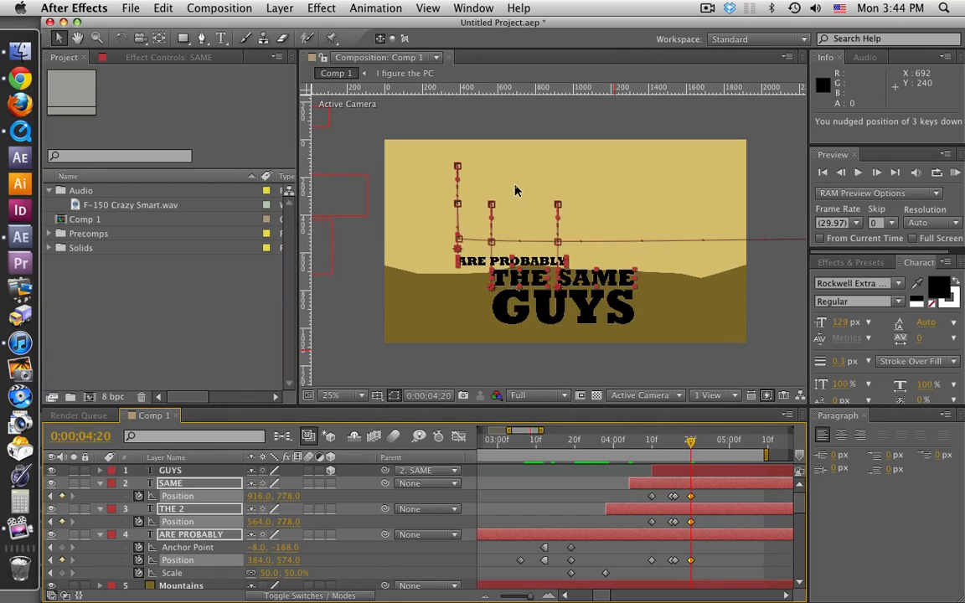
key("shift+Down")
key("shift+Down")
key("shift+Down")
key("shift+Down")
key("shift+Down")
key("shift+Down")
key("shift+Down")
key("shift+Down")
key("shift+Down")
key("shift+Down")
key("shift+Down")
key("shift+Down")
key("shift+Down")
key("shift+Down")
key("shift+Down")
key("shift+Down")
key("shift+Down")
key("shift+Down")
key("shift+Down")
key("shift+Down")
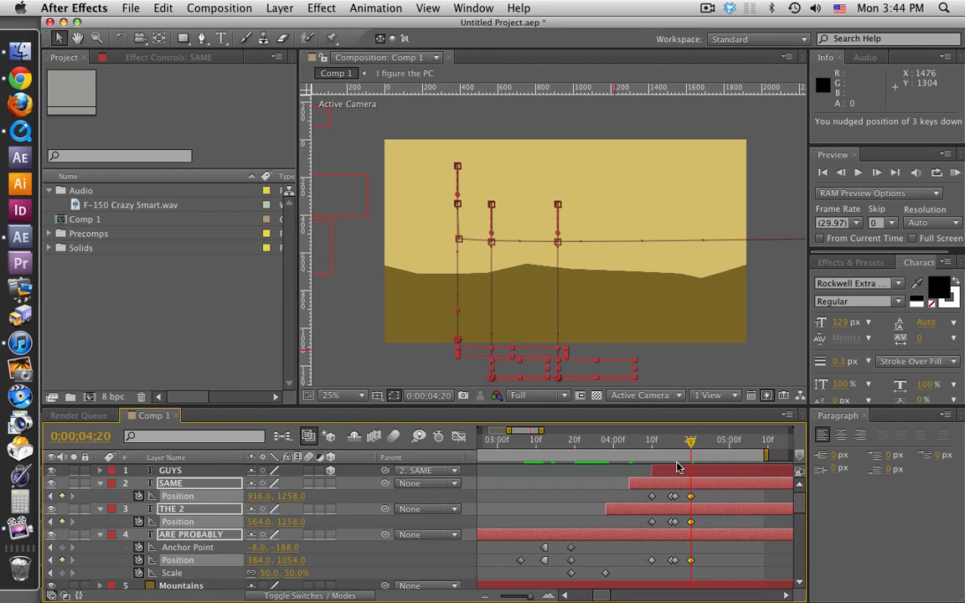
key("KP_Decimal")
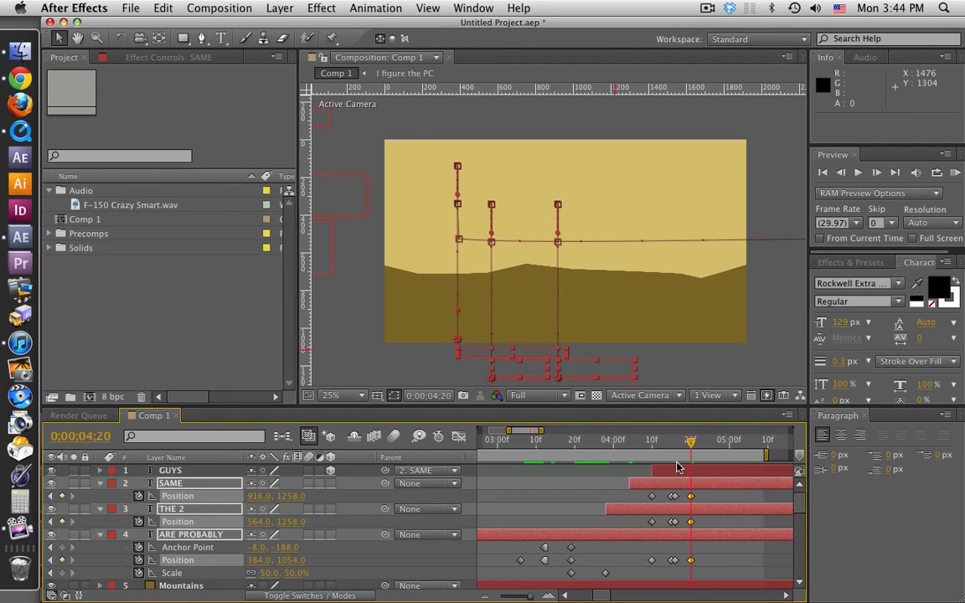
- Create two separate text layers in the sky area, reading WE and ALL
left_click(221, 37)
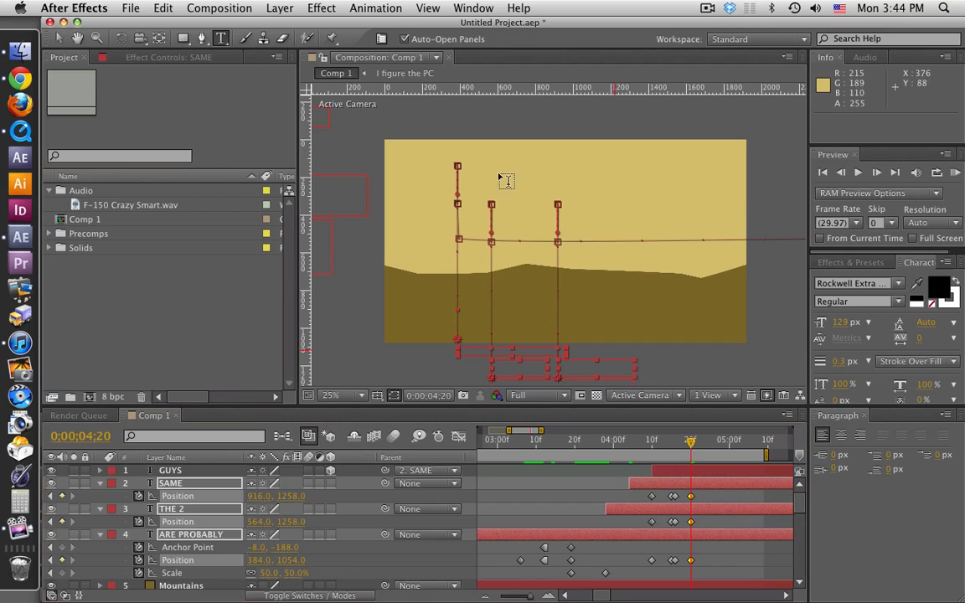
left_click(511, 161)
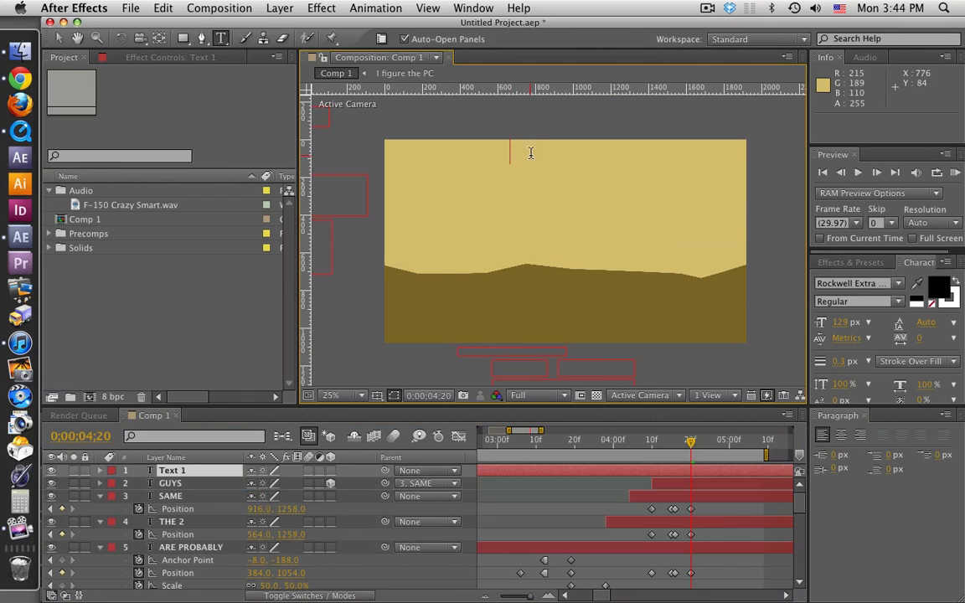
type("WE")
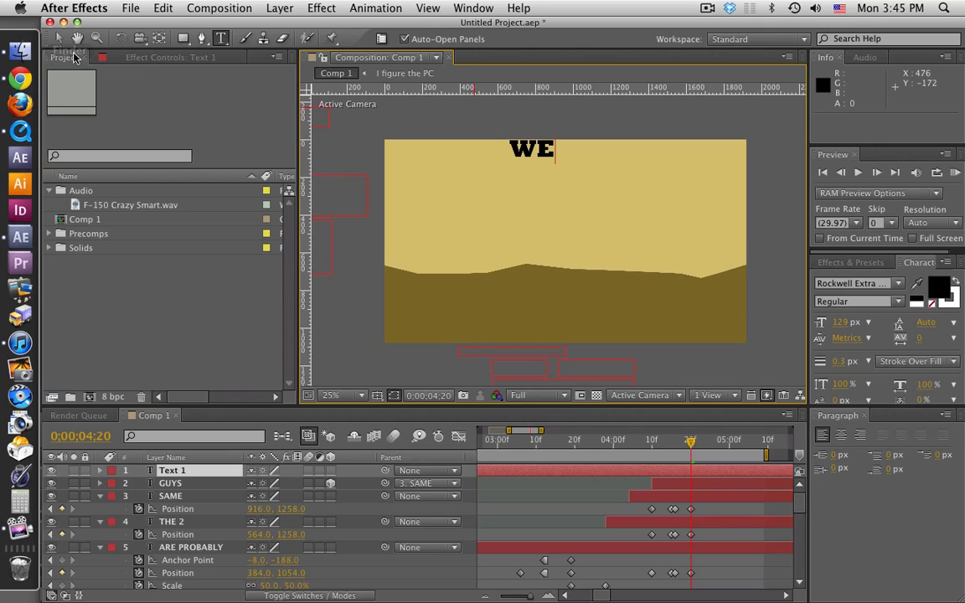
left_click(60, 39)
left_click(219, 40)
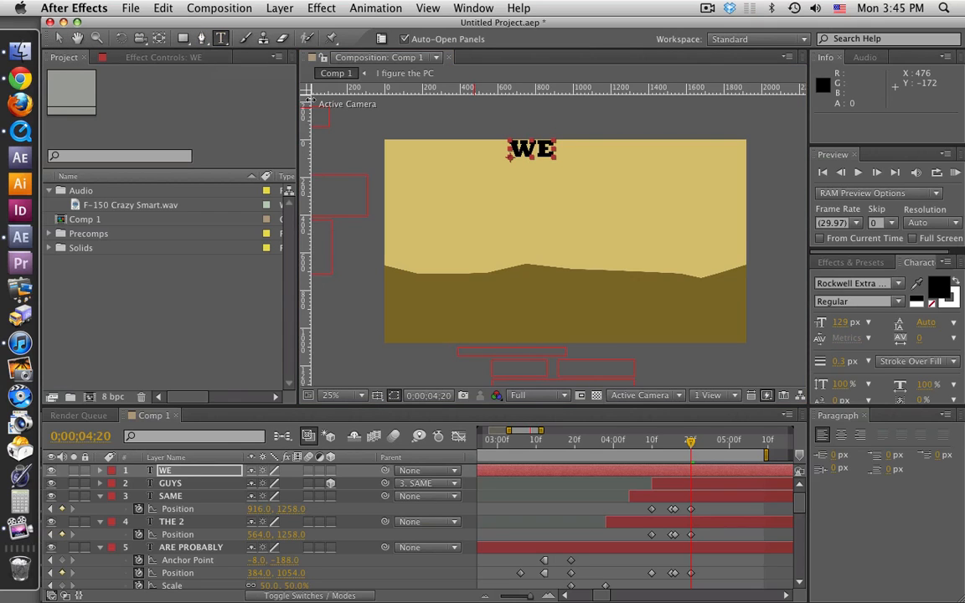
left_click(615, 187)
type("ALL")
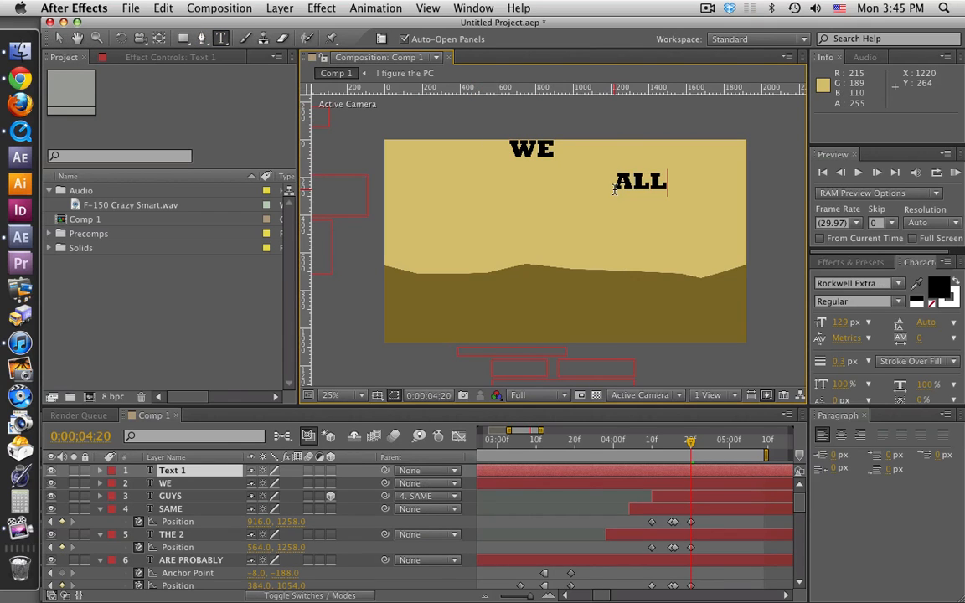
left_click(60, 39)
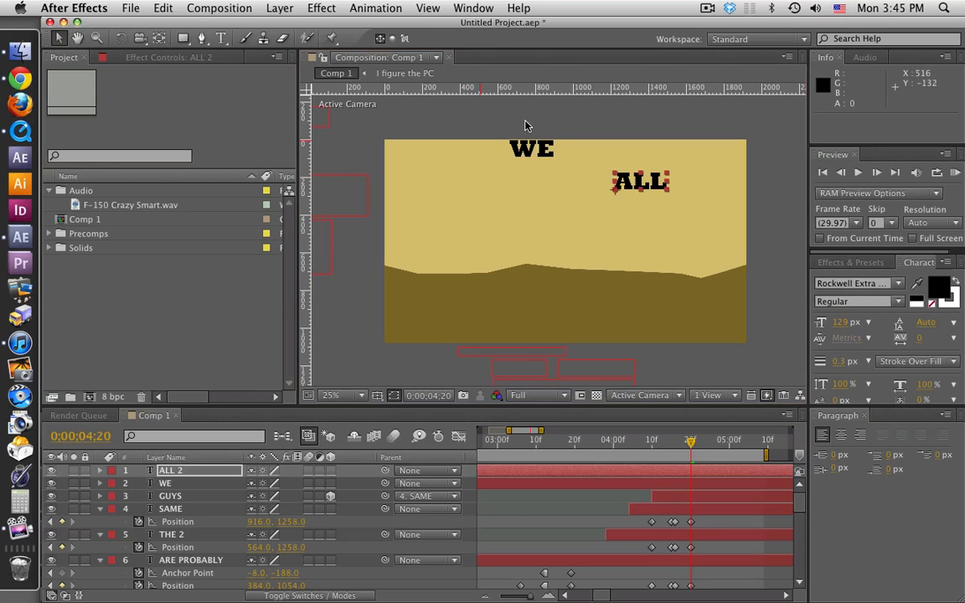
- Place WE and ALL side by side in the upper sky, compare them with F-150 Crazy Smart.mp4 in QuickTime Player, and return to After Effects
left_click_drag(529, 149, 493, 171)
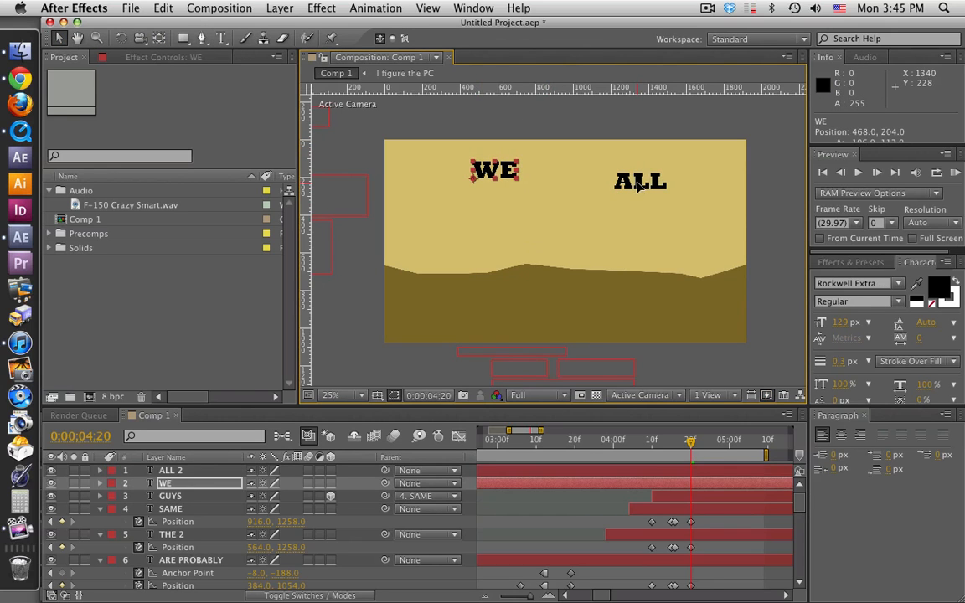
left_click_drag(638, 186, 569, 175)
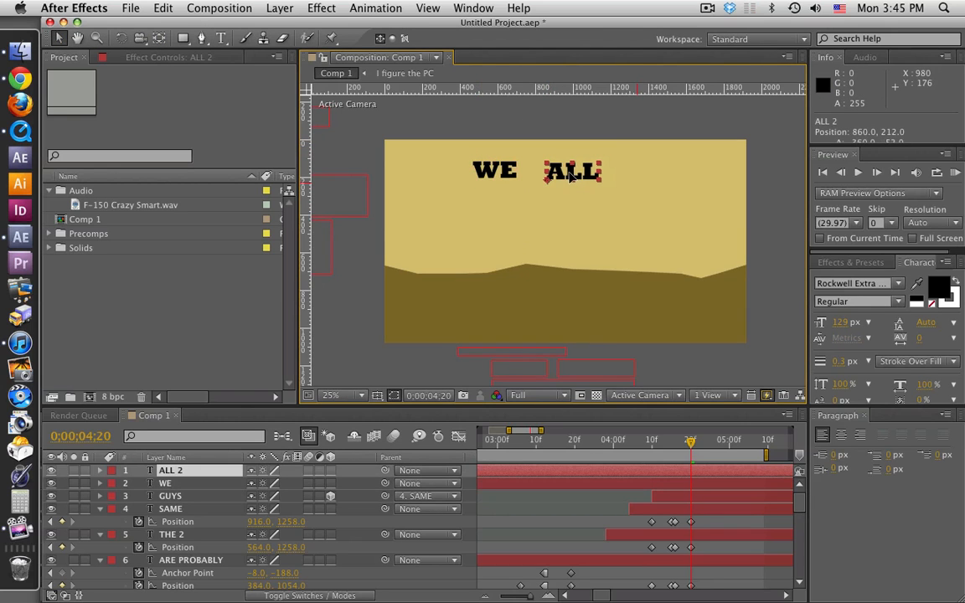
left_click(20, 131)
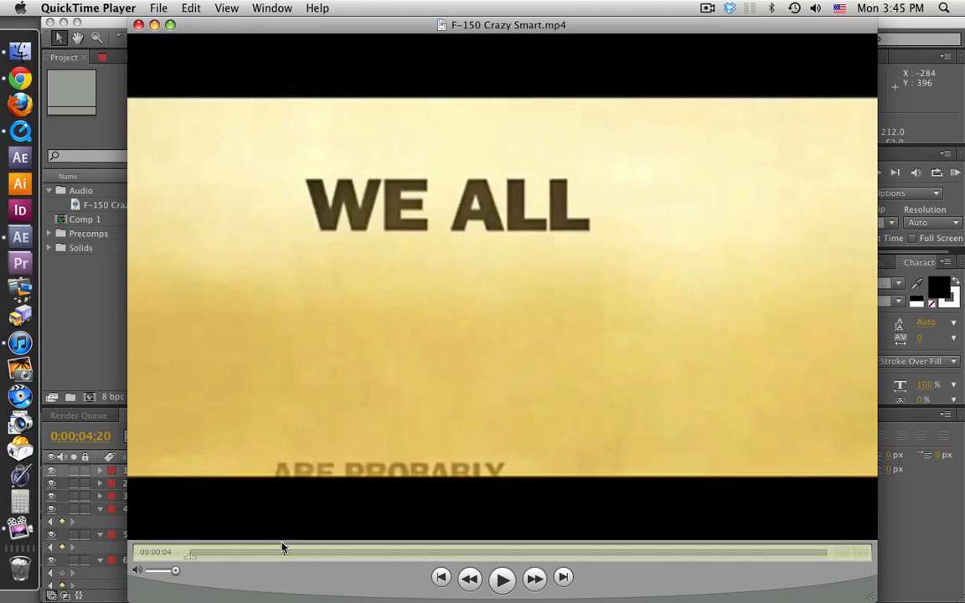
mouse_move(283, 550)
left_mouse_down()
mouse_move(303, 551)
mouse_move(281, 551)
mouse_move(290, 553)
left_mouse_up()
left_click(118, 293)
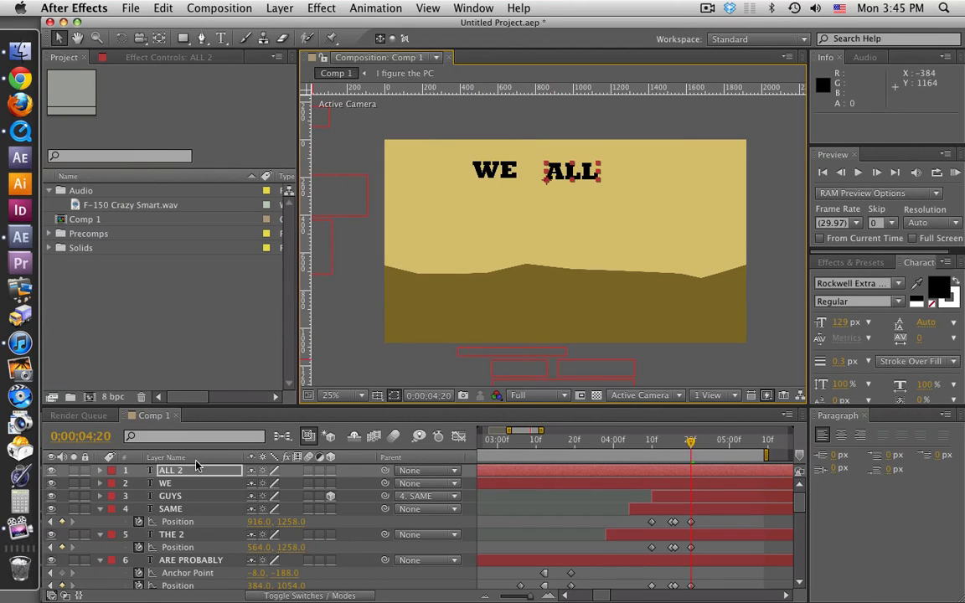
- Delete the separate ALL layer, extend the WE text to WE ALL, and move it up to about 464, 128
left_click(165, 474)
key("Delete")
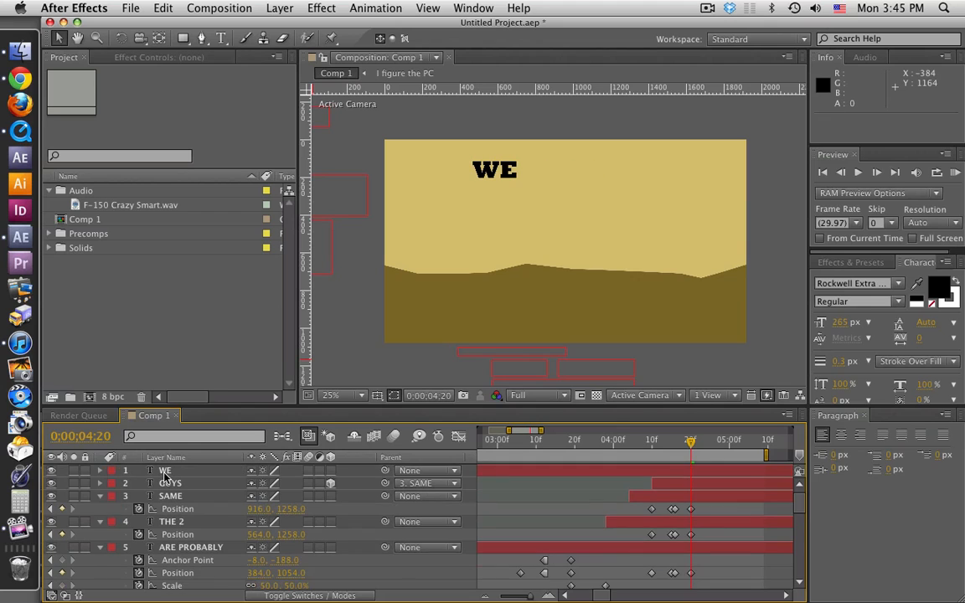
left_click(527, 167)
double_click(518, 170)
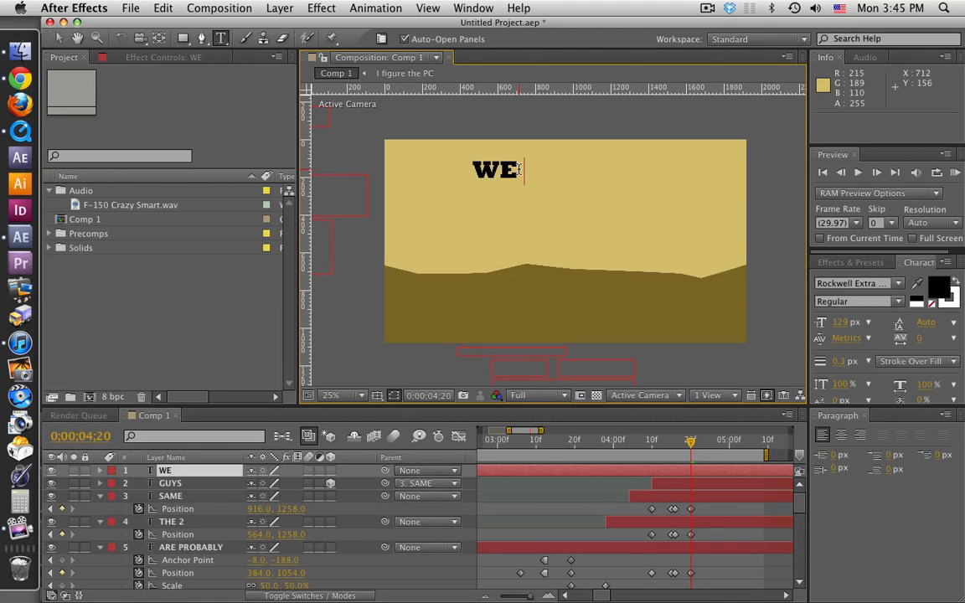
type("ALL")
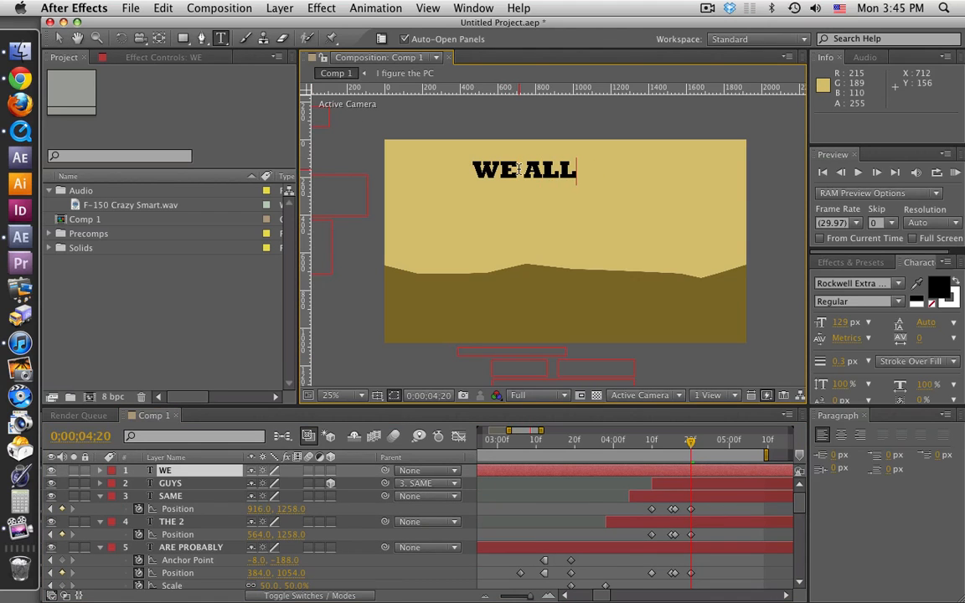
left_click(58, 38)
left_click_drag(550, 183, 546, 166)
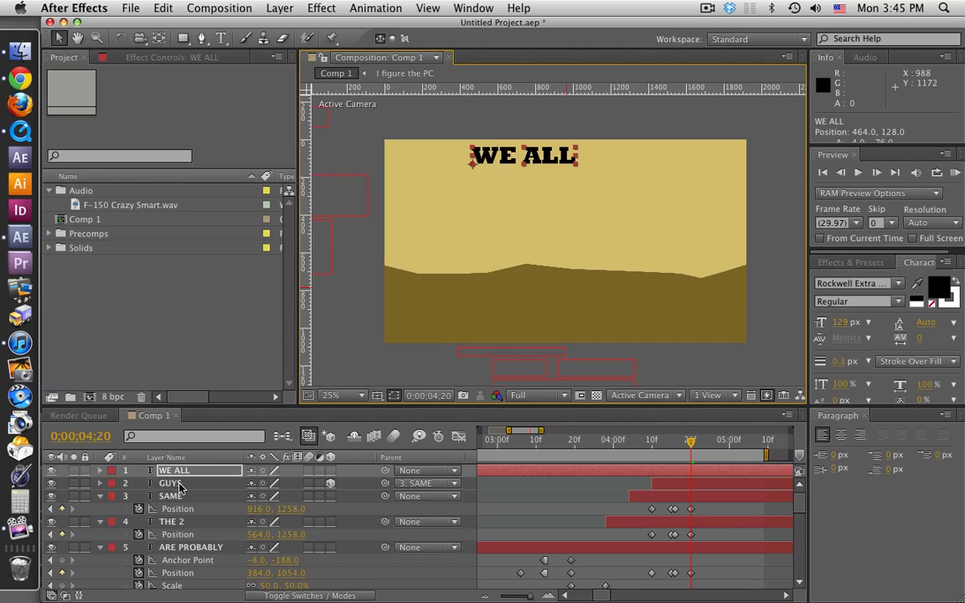
- Add a position keyframe to WE ALL at 0;00;04;20 and trim the layer's start to that time
key("p")
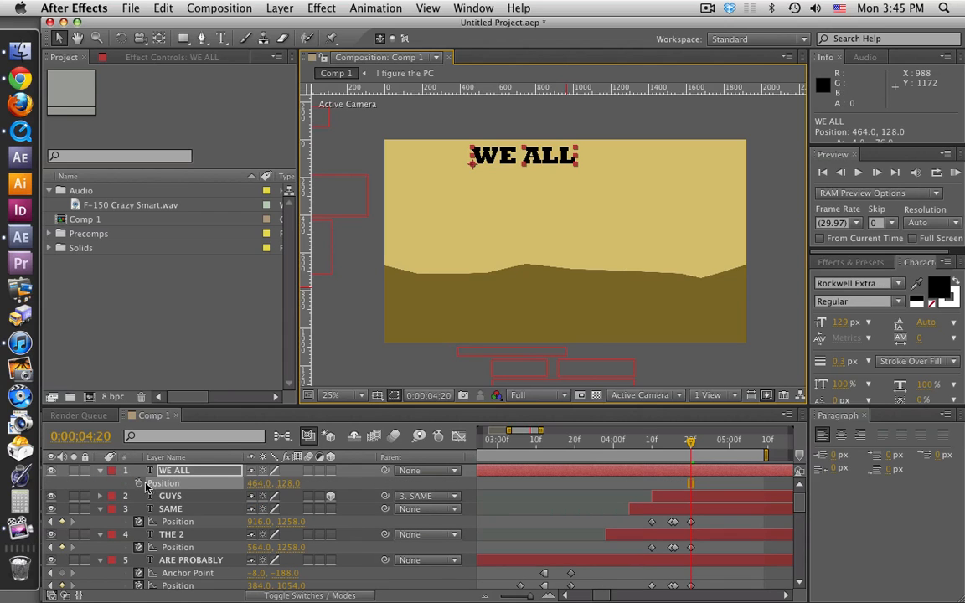
left_click(140, 484)
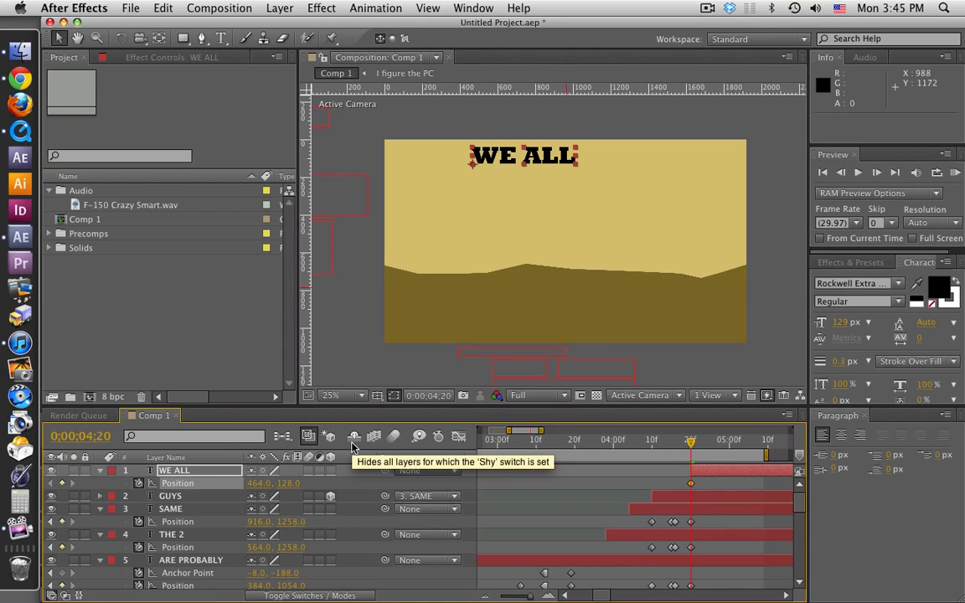
key("alt+bracketleft")
- At 0;00;04;24, nudge WE ALL straight down to position 464, 288
left_click_drag(692, 448, 709, 446)
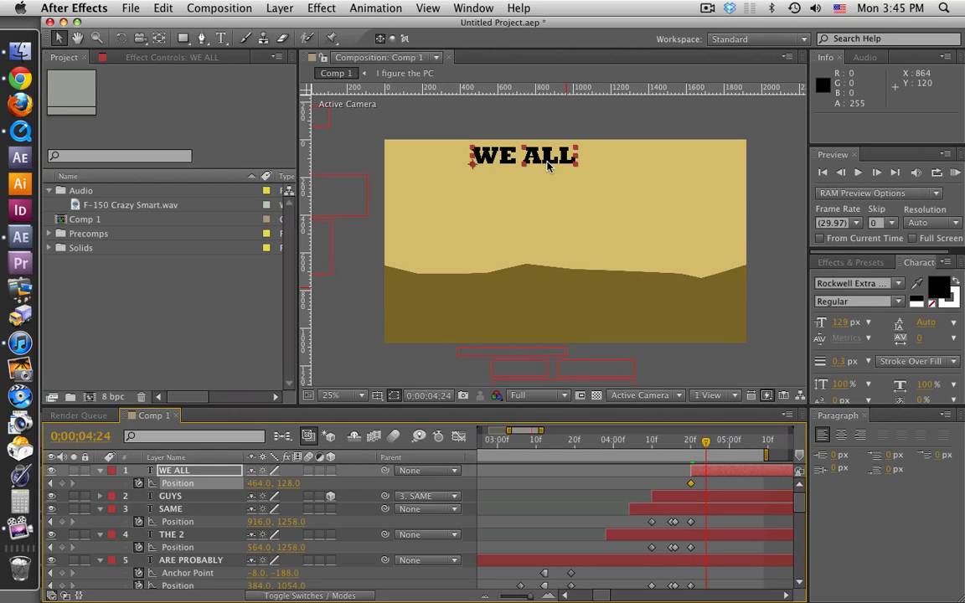
key("shift+Down")
key("shift+Down")
key("shift+Down")
key("shift+Down")
key("shift+Down")
key("shift+Down")
key("shift+Down")
key("shift+Down")
key("shift+Down")
key("shift+Down")
key("shift+Down")
key("shift+Down")
key("shift+Down")
key("shift+Down")
key("shift+Down")
key("shift+Down")
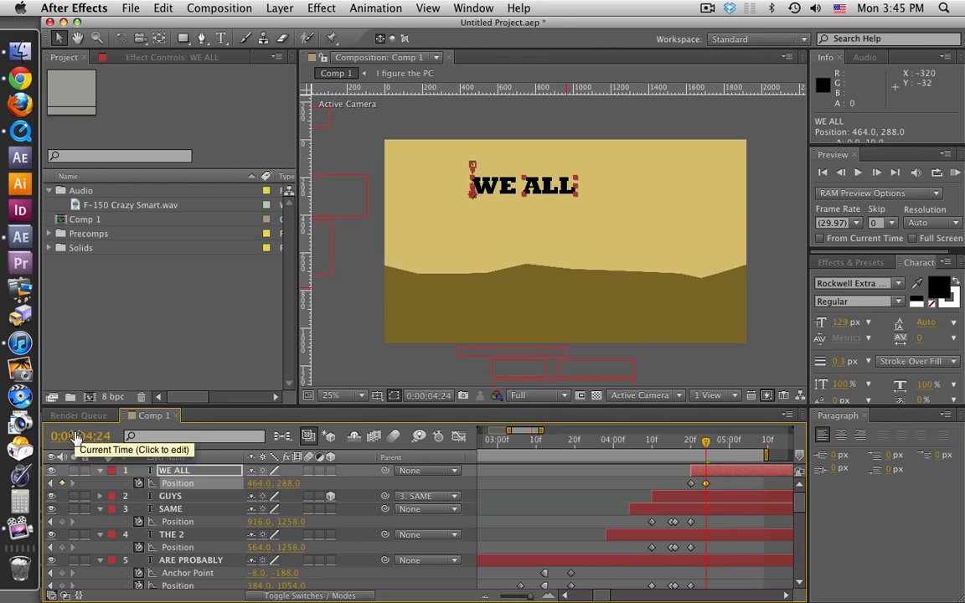
- Scrub the F-150 Crazy Smart.mp4 reference in QuickTime Player to study how WE ALL scales above CHEATED, and return to After Effects
key("super+Tab")
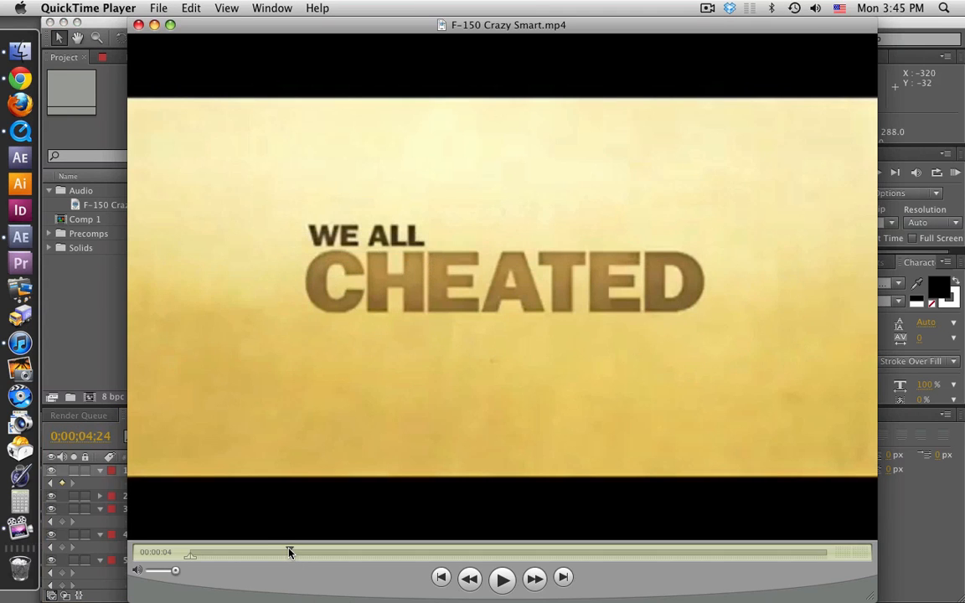
mouse_move(291, 551)
left_mouse_down()
mouse_move(280, 551)
mouse_move(291, 553)
left_mouse_up()
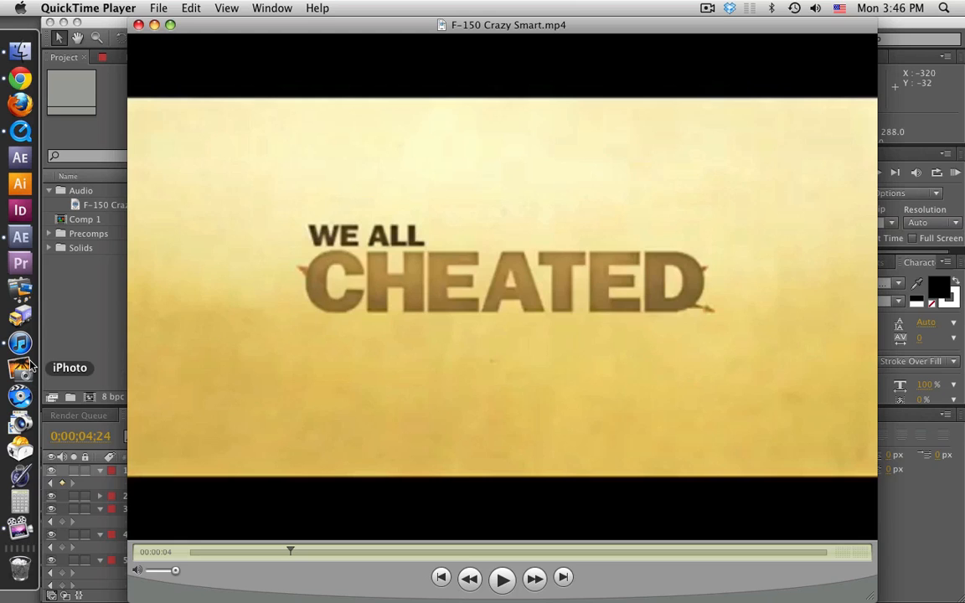
key("super+Tab")
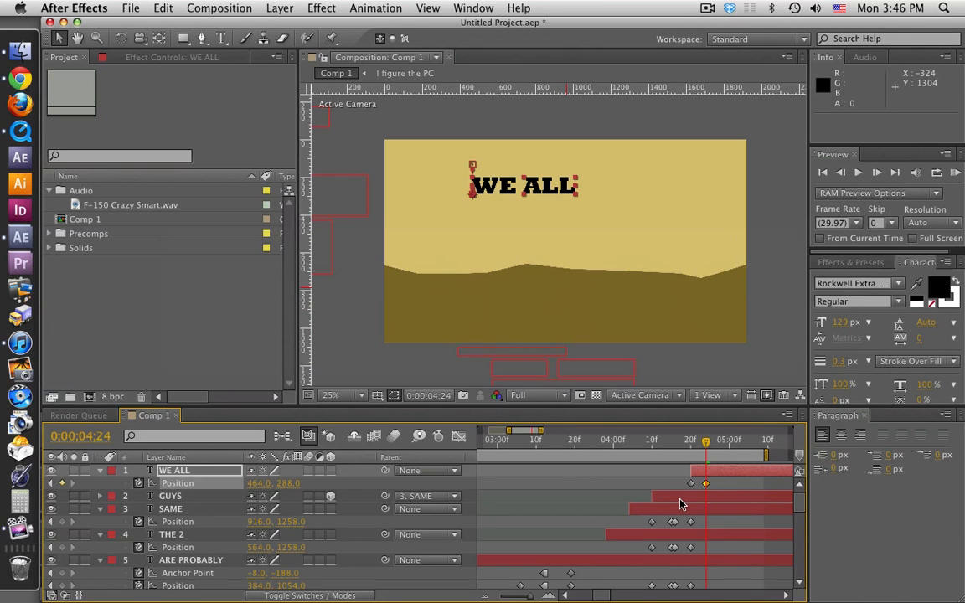
- Keyframe the scale of WE ALL at 0;00;04;24, and reduce it to 69% at 0;00;04;28
key("shift+s")
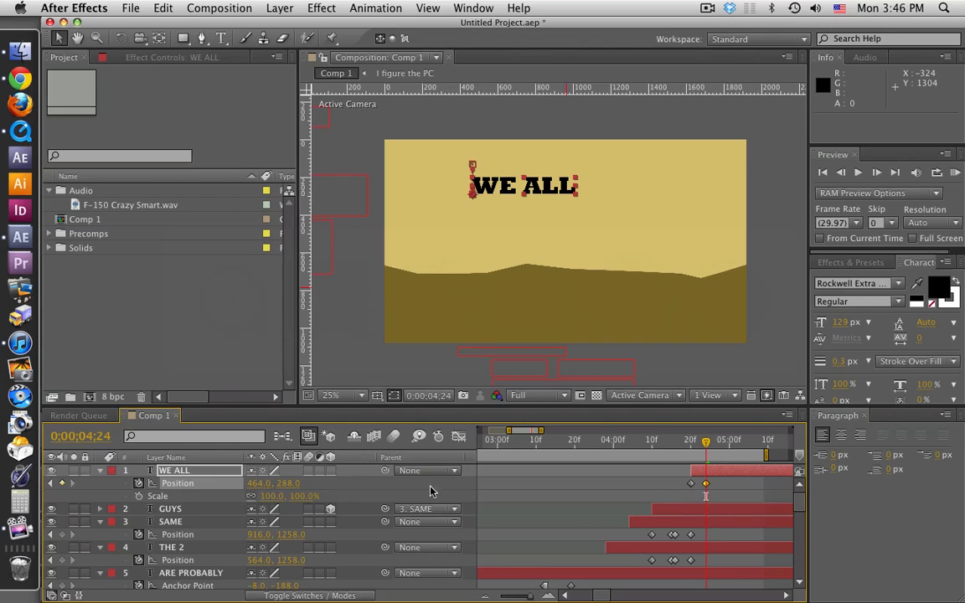
left_click(139, 496)
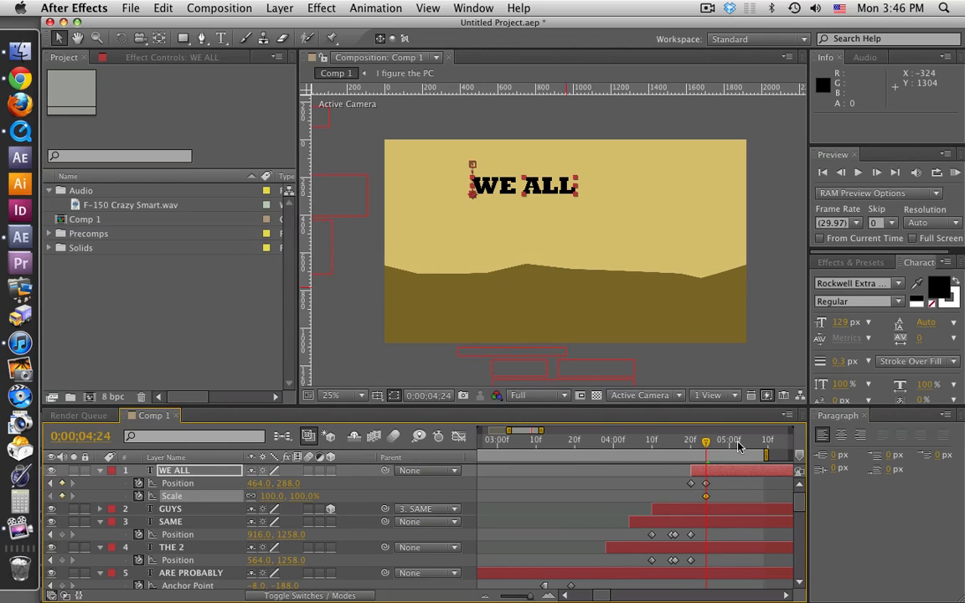
mouse_move(710, 444)
left_mouse_down()
mouse_move(697, 444)
mouse_move(724, 445)
left_mouse_up()
left_click_drag(299, 495, 276, 497)
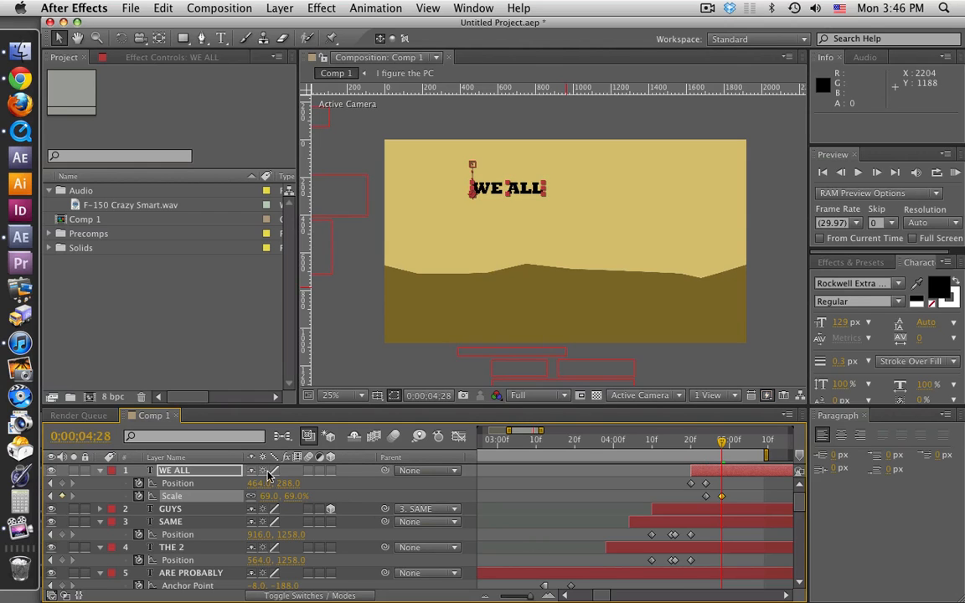
- Create a text layer reading CHEATED below WE ALL and set its font size to 175 px
left_click(220, 39)
left_click(483, 227)
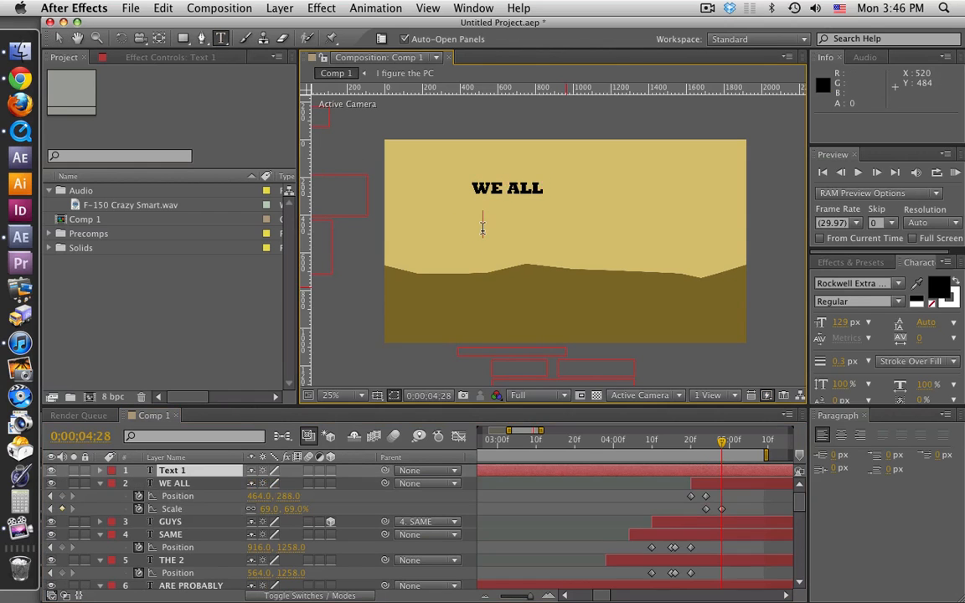
type("CHEATED")
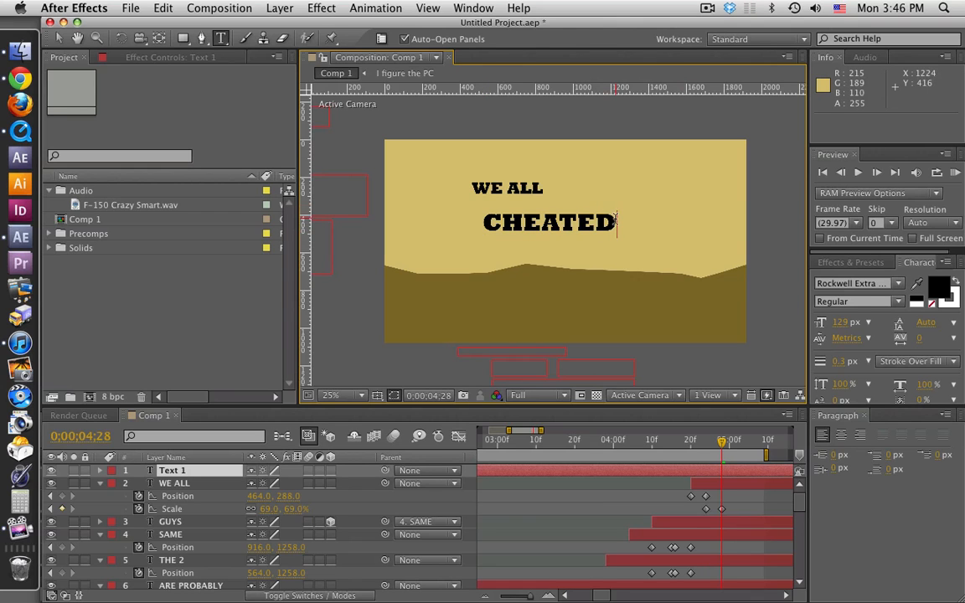
left_click_drag(616, 219, 445, 219)
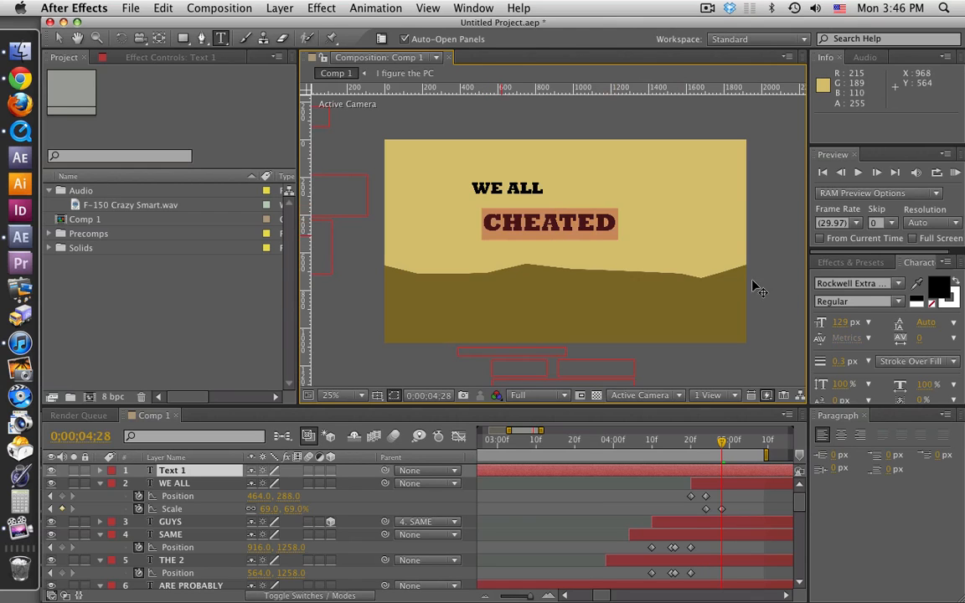
left_click_drag(840, 329, 846, 319)
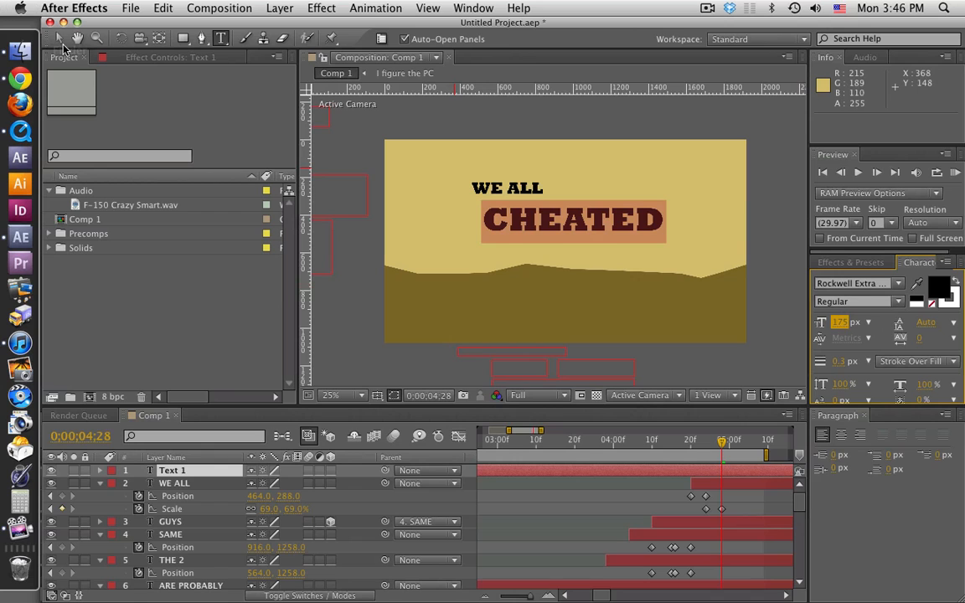
- Move CHEATED directly beneath WE ALL to about 456, 436, and trim its layer start to 0;00;04;28
left_click(59, 39)
left_click_drag(576, 216, 563, 208)
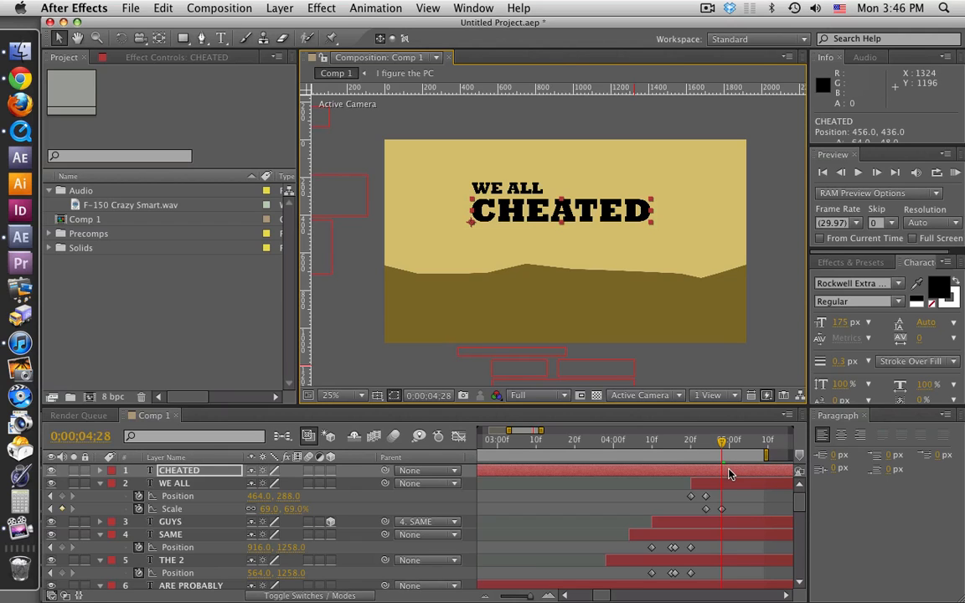
key("alt+bracketleft")
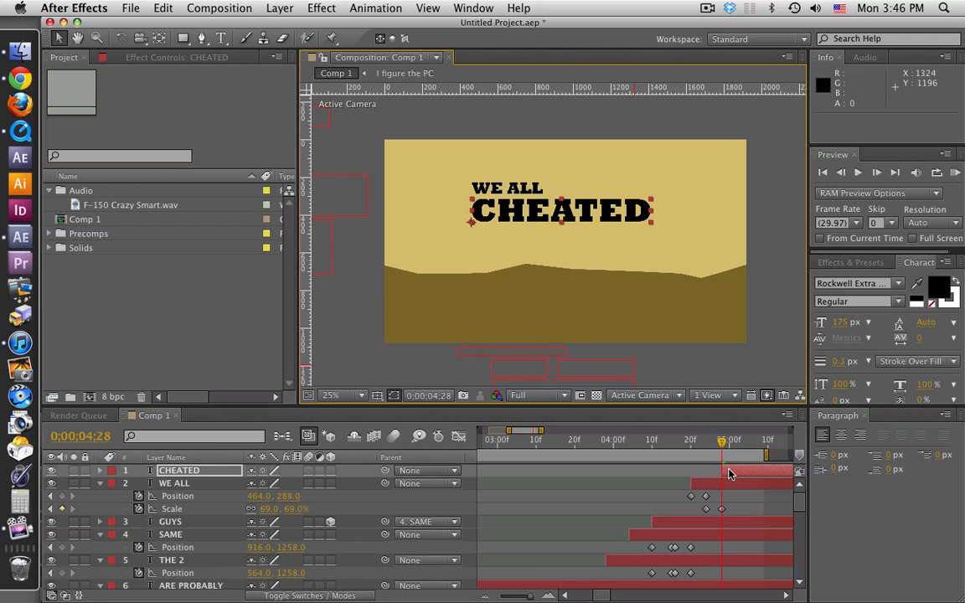
- Go to 0;00;05;00, scrub the reference in QuickTime Player to the line following CHEATED, and return to After Effects
mouse_move(724, 447)
left_mouse_down()
mouse_move(700, 447)
mouse_move(729, 447)
left_mouse_up()
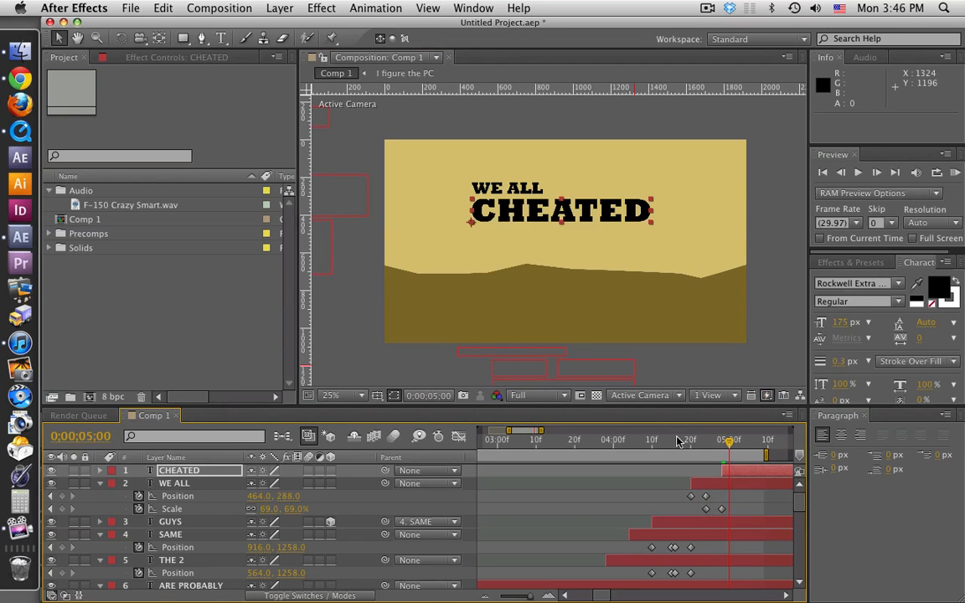
key("super+Tab")
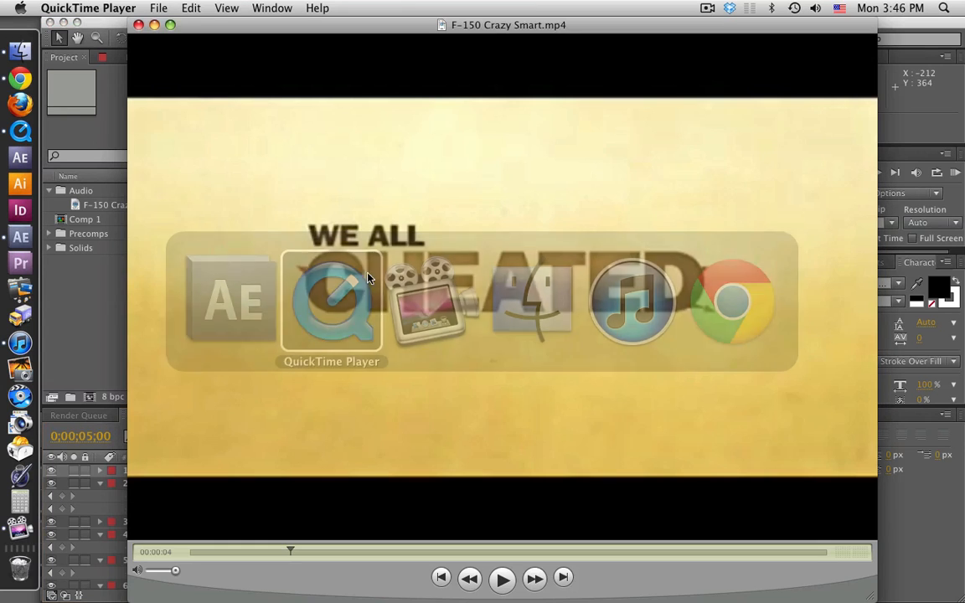
left_click_drag(290, 547, 300, 552)
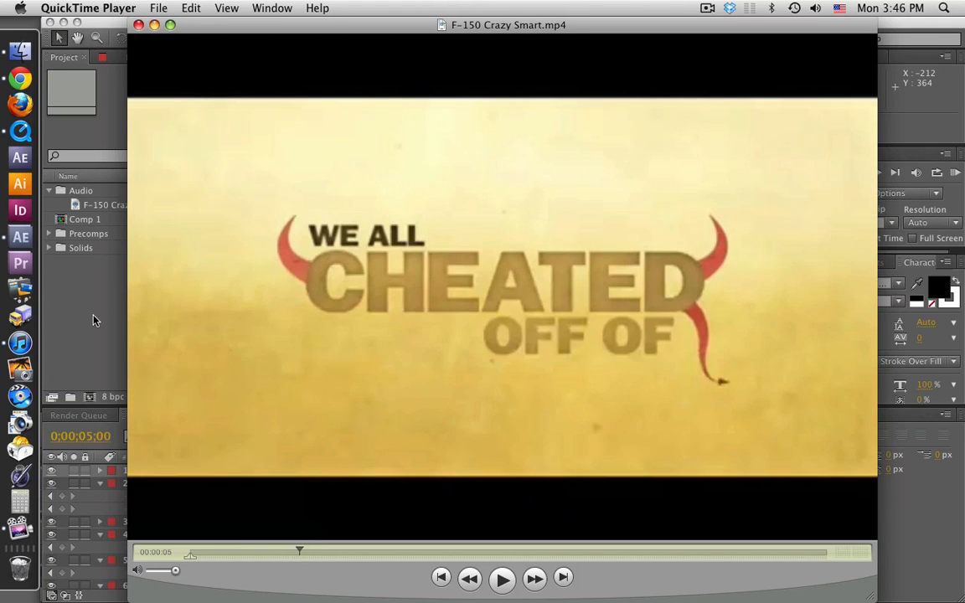
left_click(84, 283)
- Create a text layer reading OFF beneath the right half of CHEATED and set its font size to 106 px
left_click(221, 38)
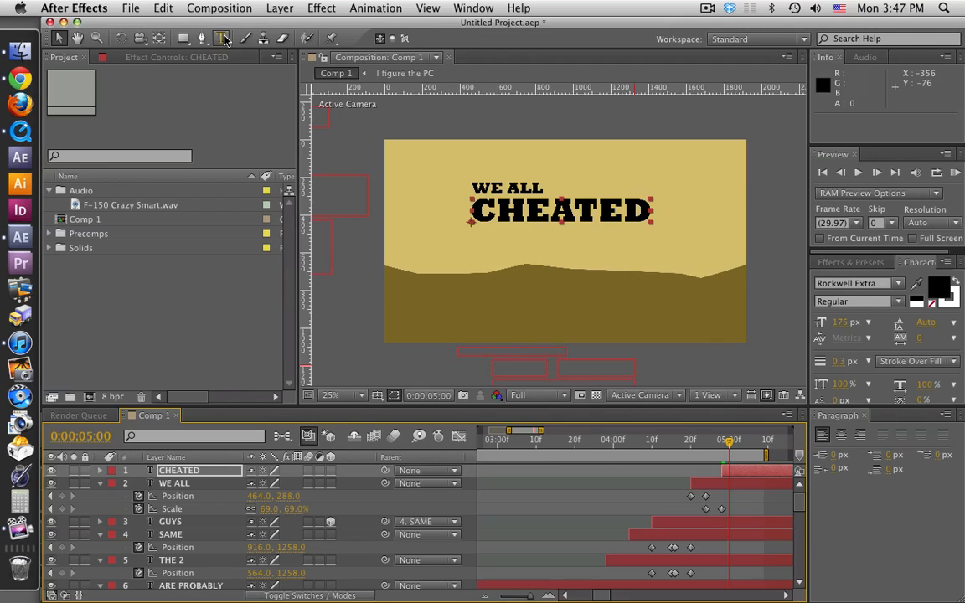
left_click(568, 238)
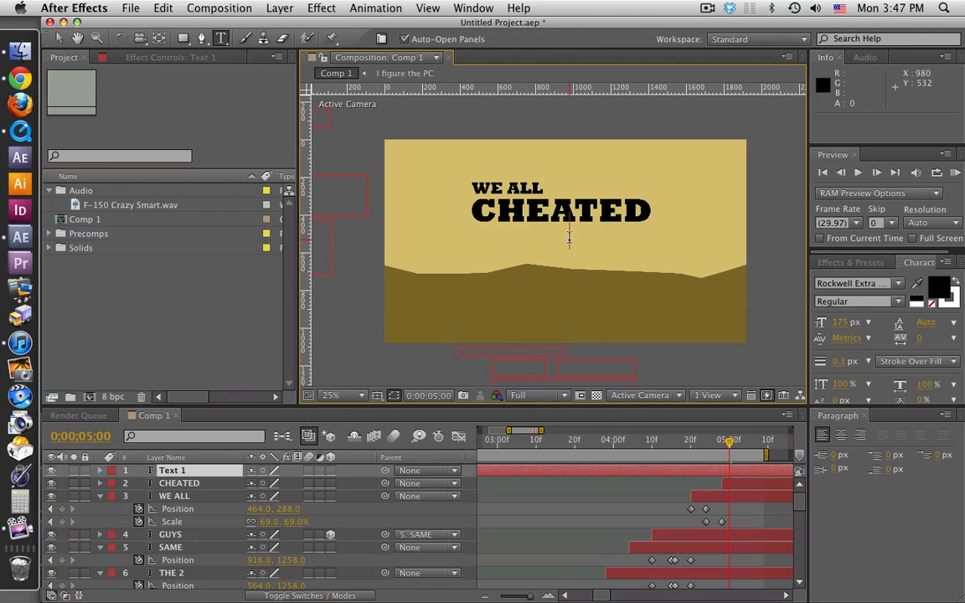
type("OFF")
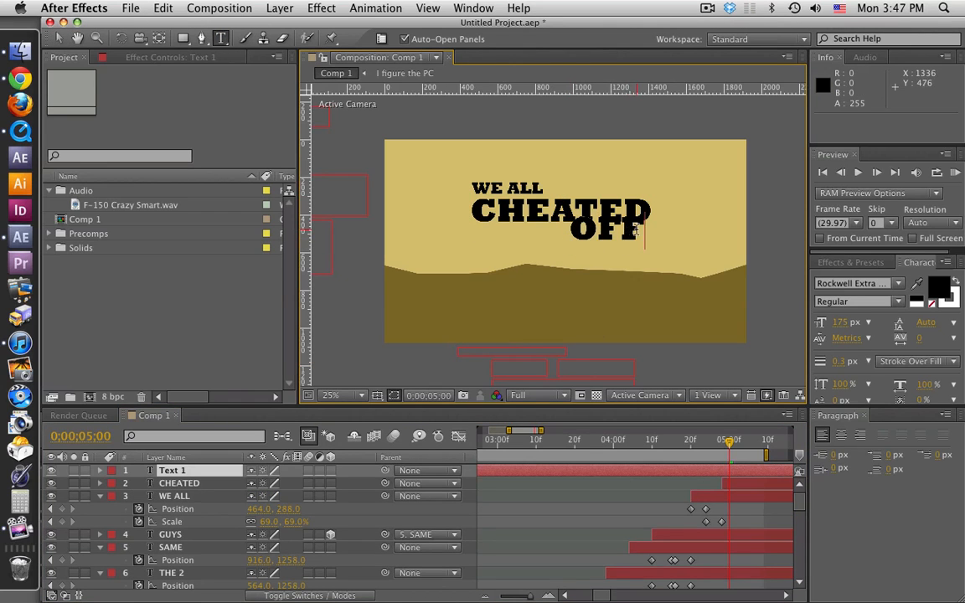
key("shift+Left")
key("shift+Left")
key("shift+Left")
left_click_drag(838, 322, 793, 329)
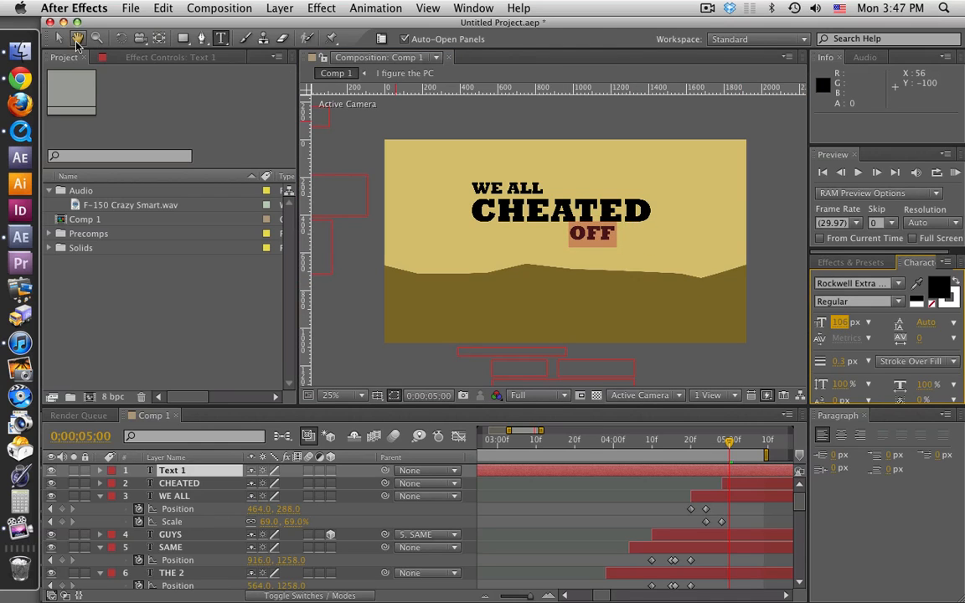
left_click(59, 39)
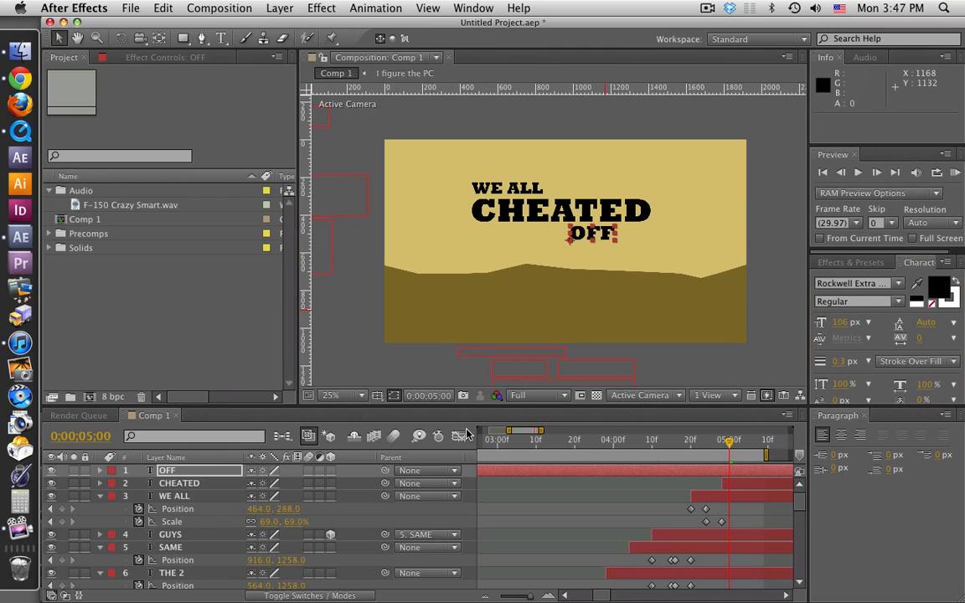
left_click(221, 38)
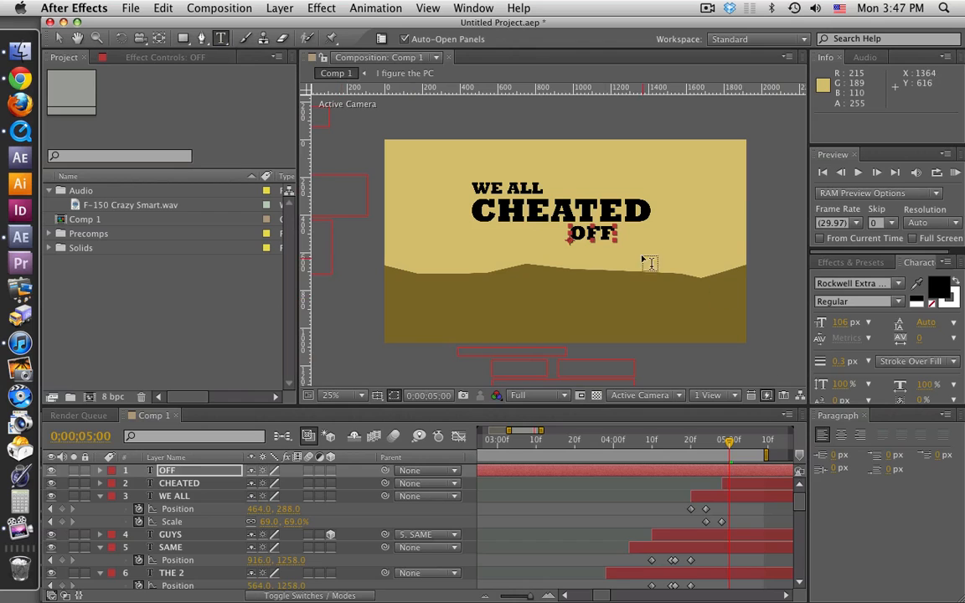
left_click(647, 235)
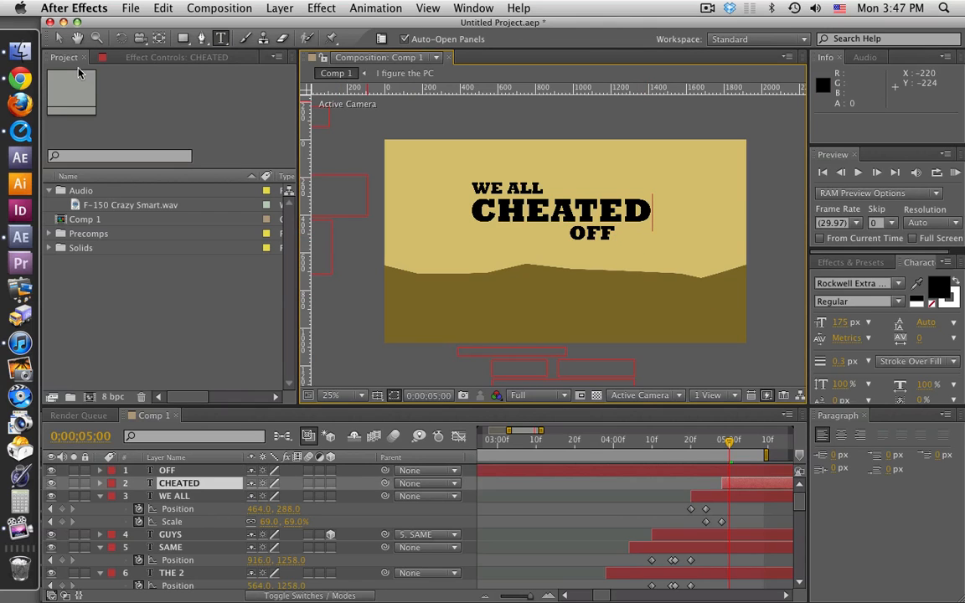
left_click(58, 39)
- Create a text layer reading OF in the empty area beyond CHEATED and set its font size to 106 px
left_click(218, 40)
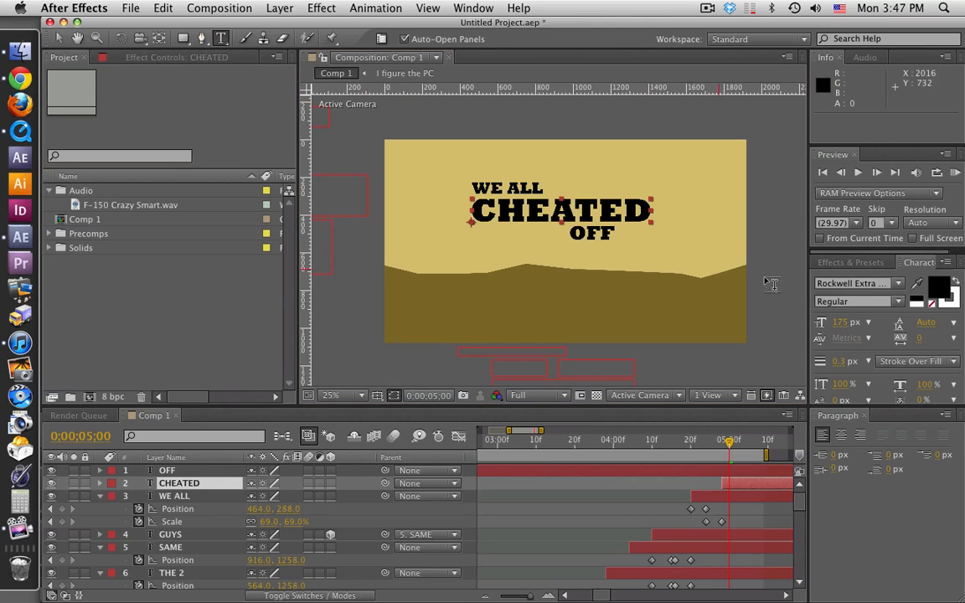
left_click(694, 258)
type("OF")
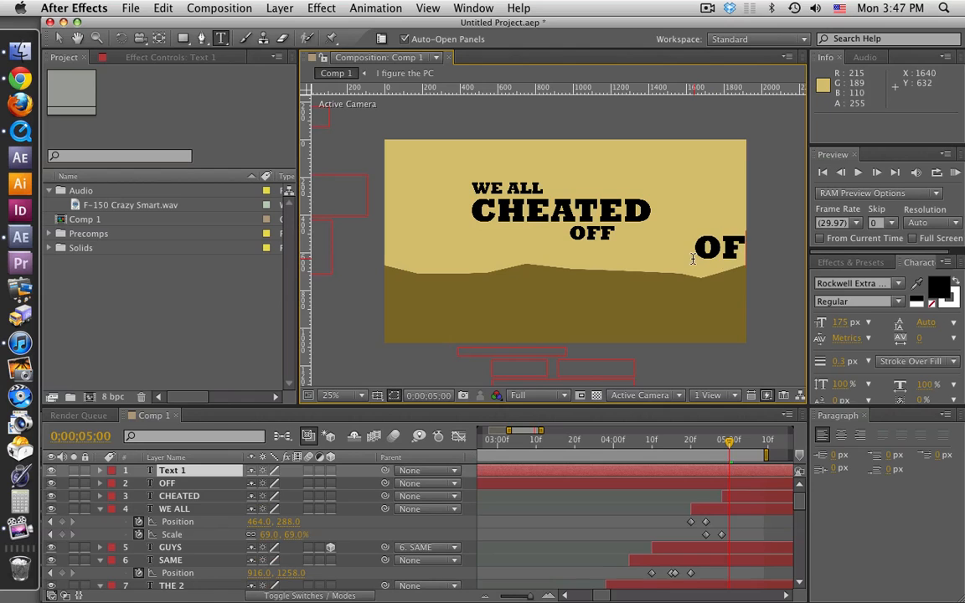
left_click(57, 42)
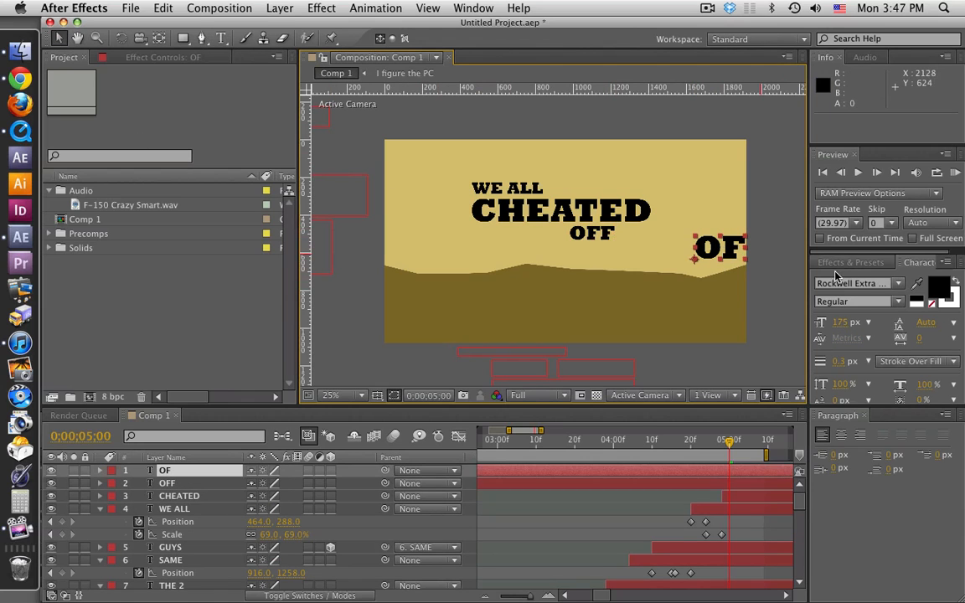
left_click(841, 321)
type("106")
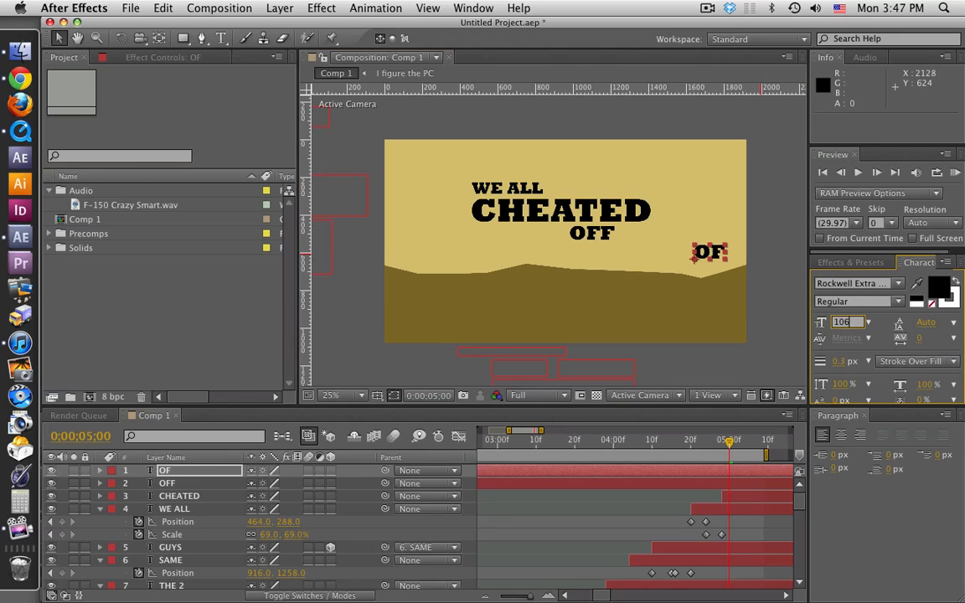
key("Return")
- Move OF beneath the end of CHEATED at about 1236, 528, and shift OFF to about 958, 532 to widen the word gap
left_click(59, 39)
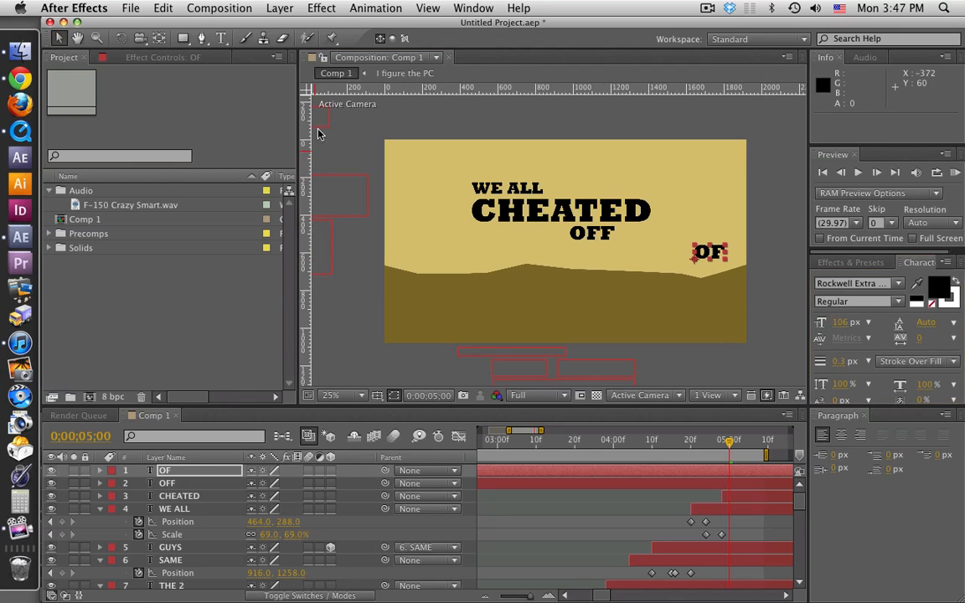
left_click_drag(709, 252, 633, 234)
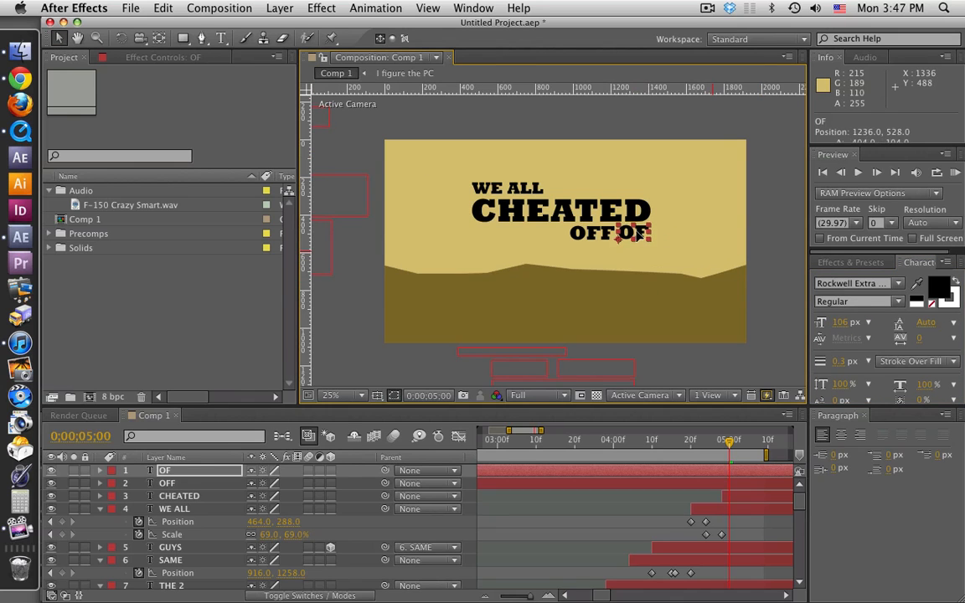
scroll(650, 247, "up", 4)
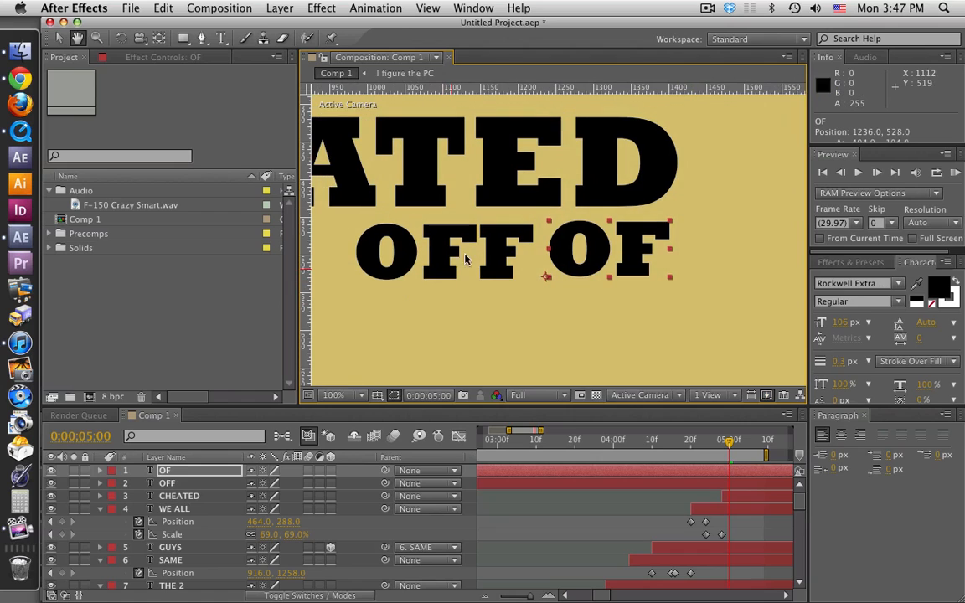
left_click_drag(494, 261, 478, 261)
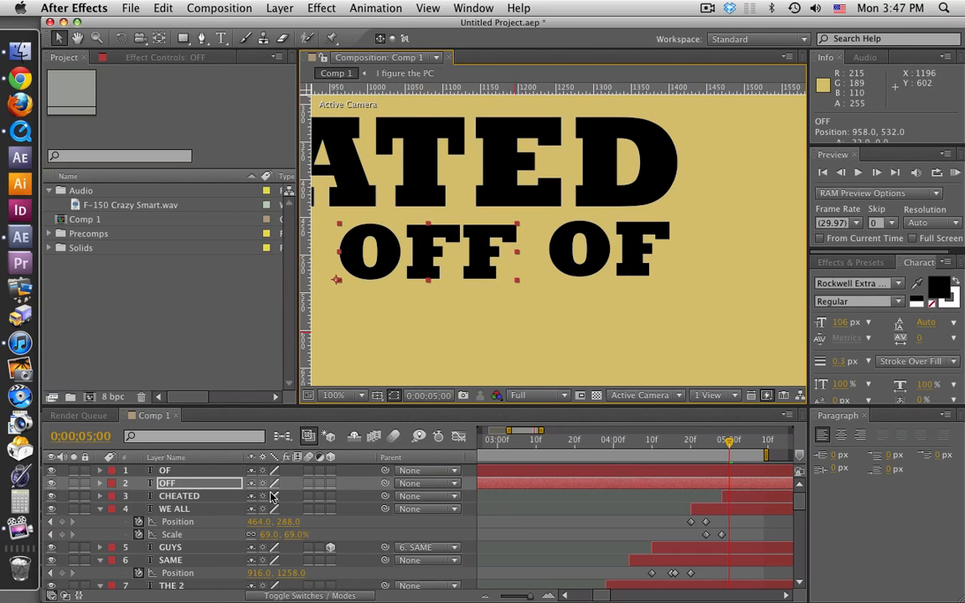
- Show the Position of OFF and OF, and set OF's vertical position to 532 so both words align
left_click(159, 470, "shift")
key("p")
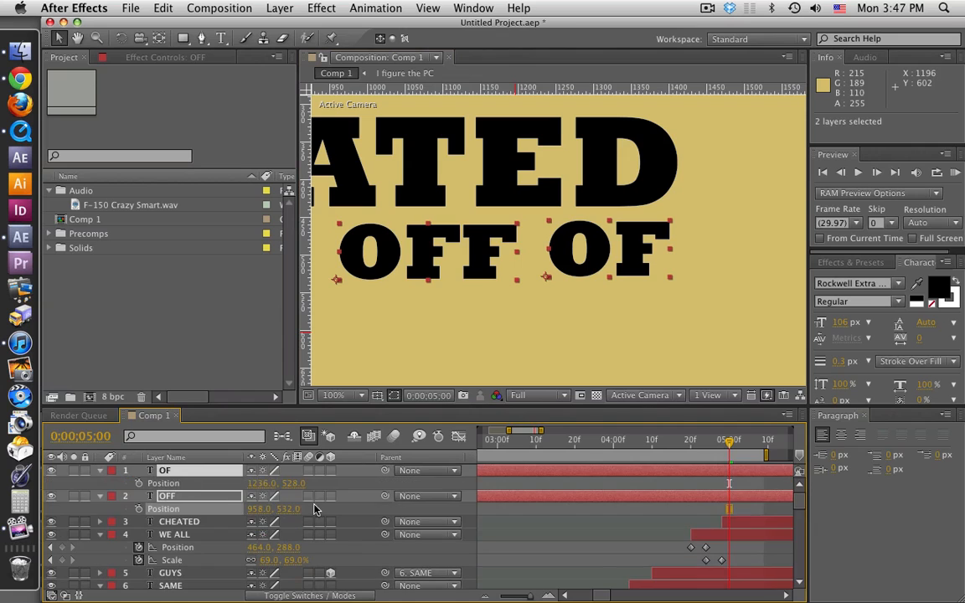
left_click(358, 503)
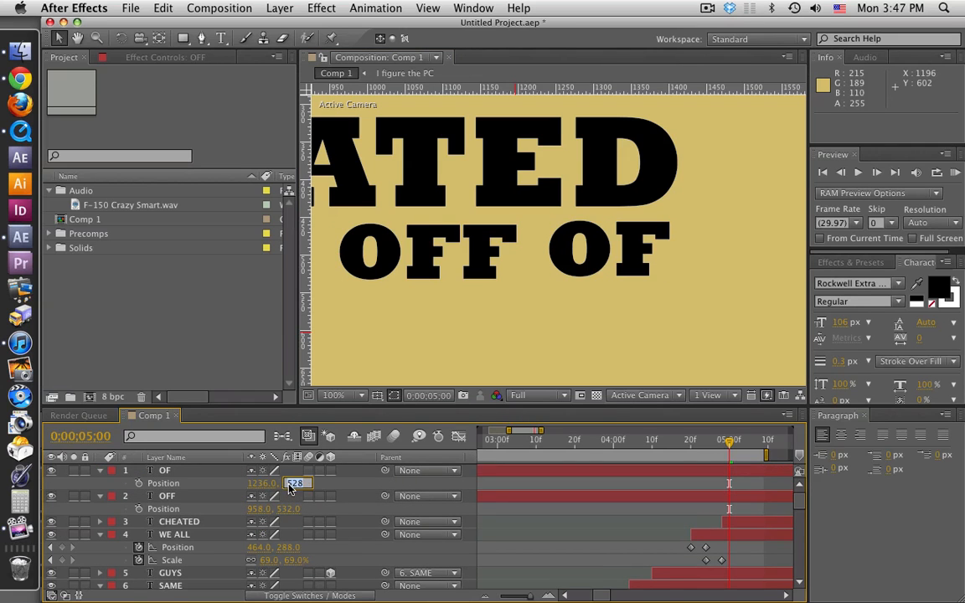
type("532")
key("Return")
key("Return")
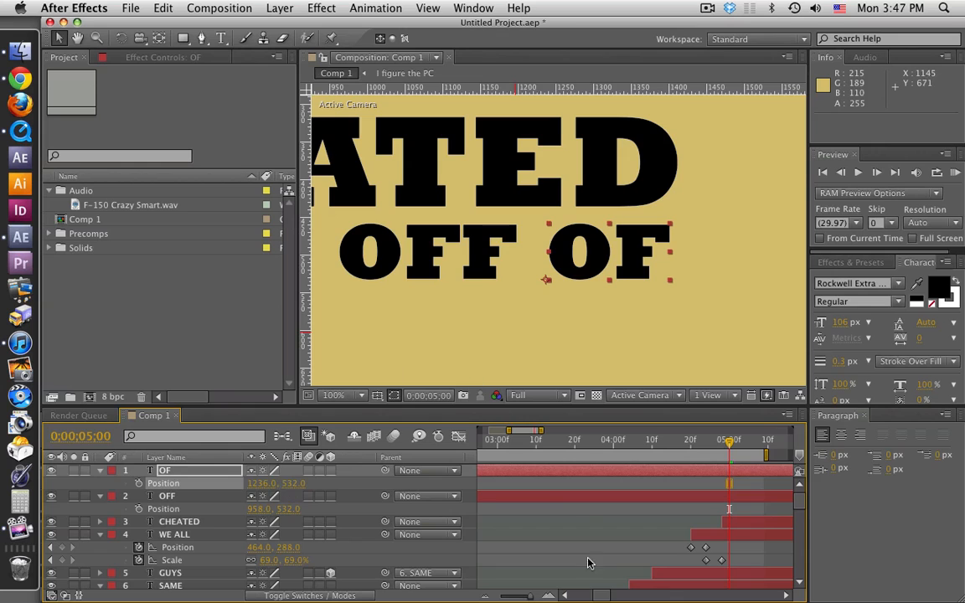
- Trim the OFF layer's start to 0;00;05;03 and run a short RAM preview
scroll(575, 510, "down", 1)
scroll(633, 510, "up", 1)
left_click_drag(732, 446, 735, 446)
left_click(683, 501)
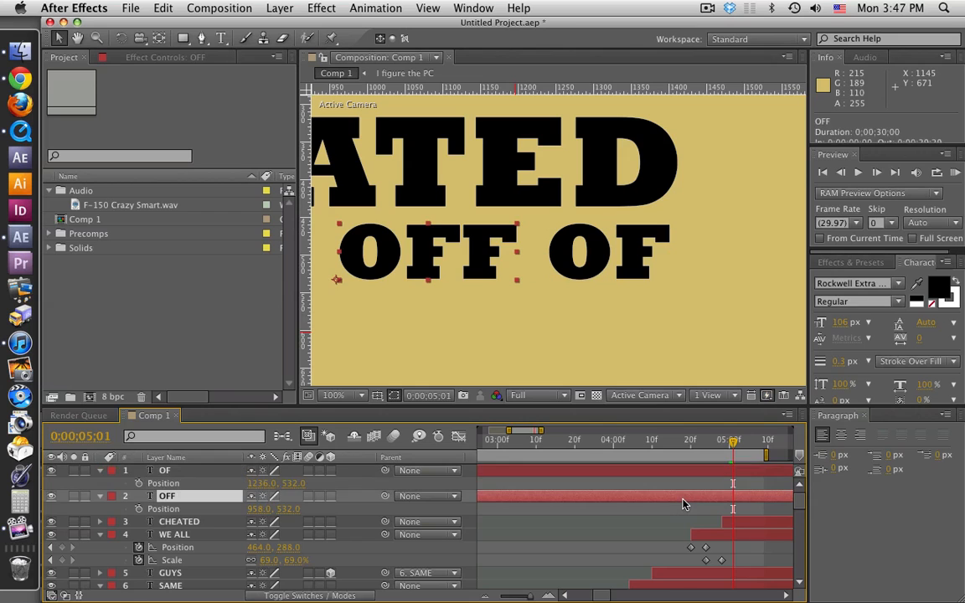
key("alt+bracketleft")
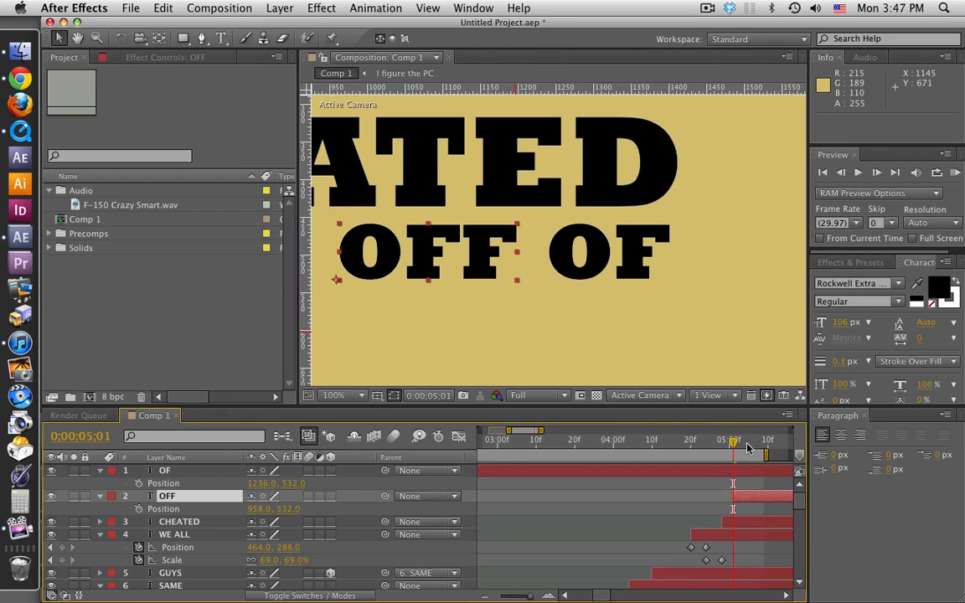
left_click_drag(748, 446, 739, 444)
scroll(625, 327, "down", 4)
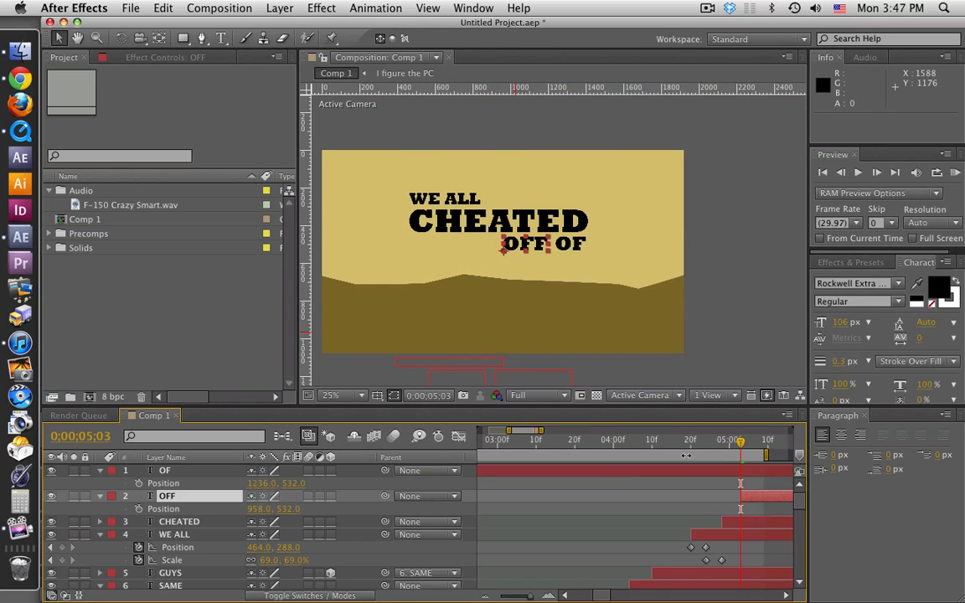
key("KP_0")
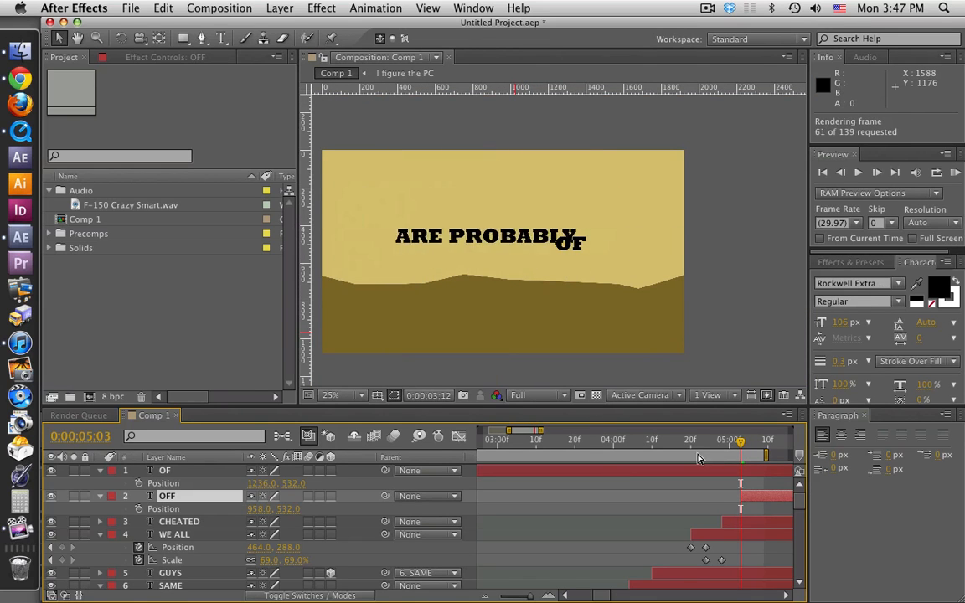
key("space")
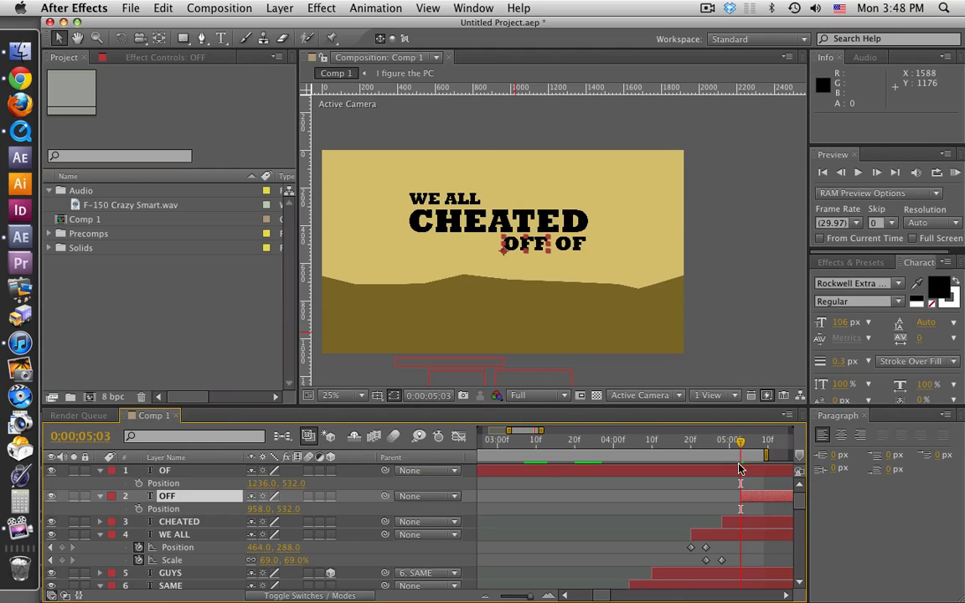
- Trim the OF layer's start to 0;00;05;05 and move the OFF layer's start one frame earlier to 0;00;05;02
left_click_drag(741, 442, 749, 446)
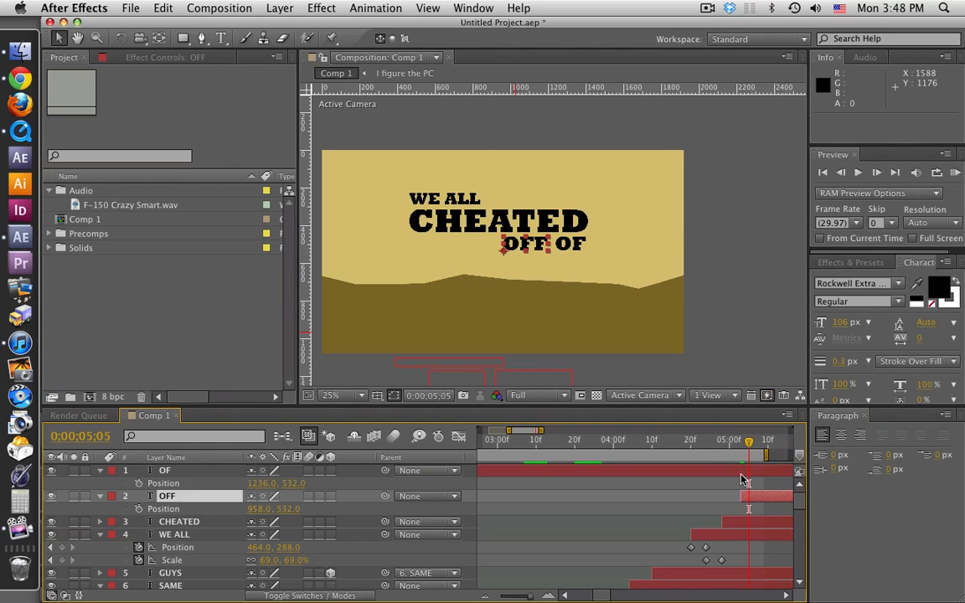
left_click(735, 474)
key("alt+bracketleft")
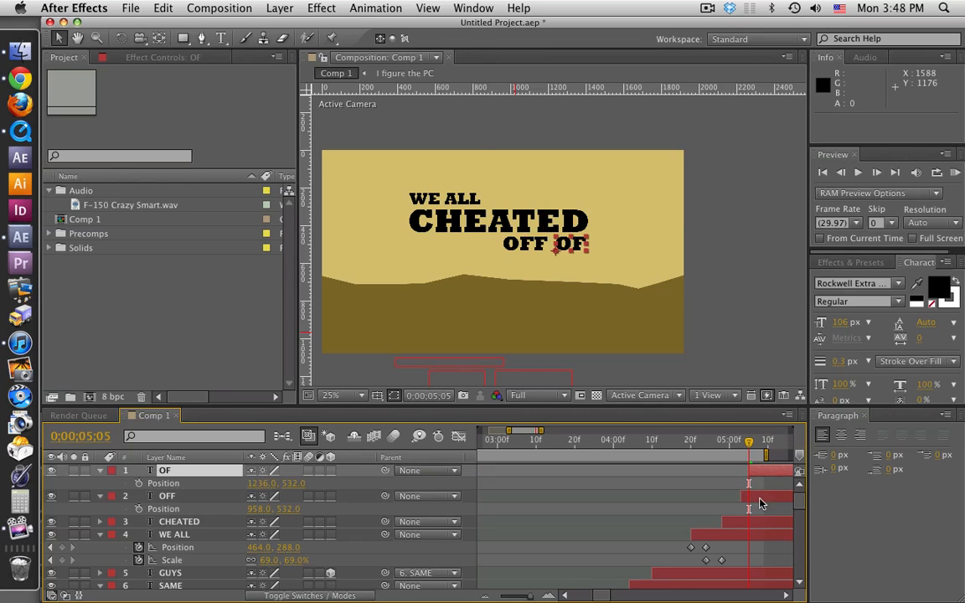
left_click(760, 502)
- Go to 0;00;04;10 and play a RAM preview of Comp 1 to check the new words' timing against the audio
left_click(653, 441)
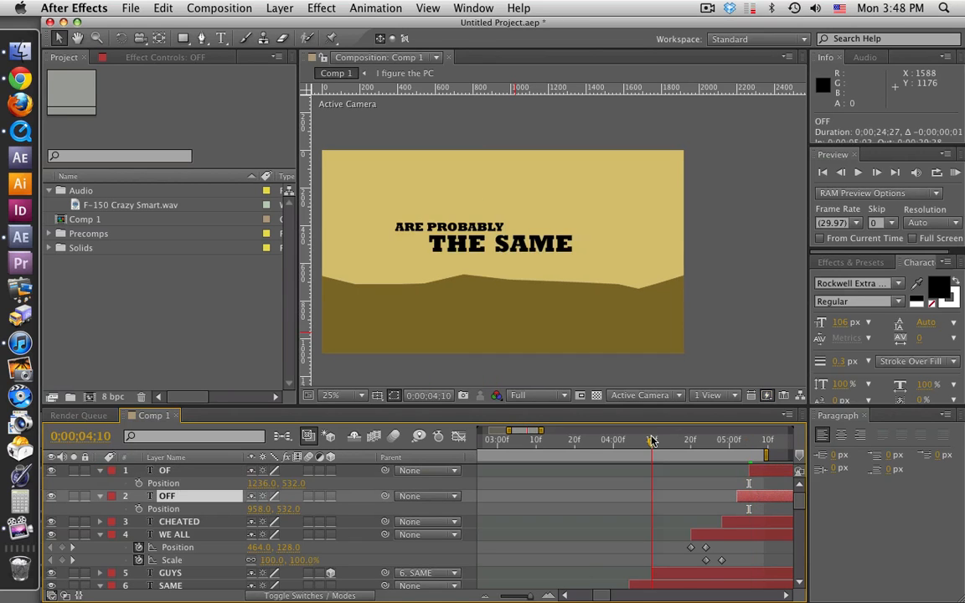
key("KP_0")
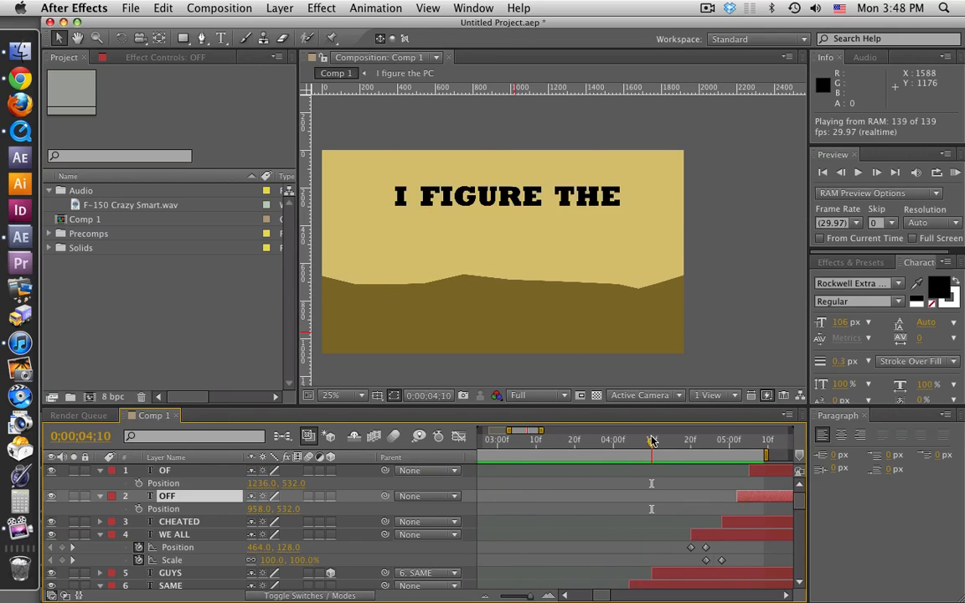
key("space")
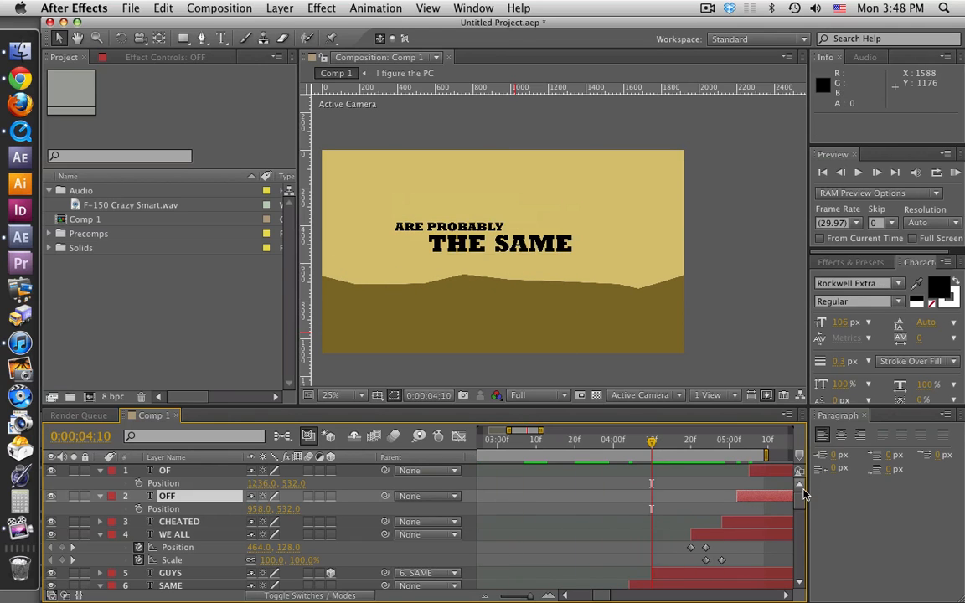
- Go to 0;00;04;21, shift the work area to start at 0;00;02;21 and end between 6 and 7 seconds, and play a RAM preview
mouse_move(802, 501)
left_mouse_down()
mouse_move(802, 526)
mouse_move(801, 512)
left_mouse_up()
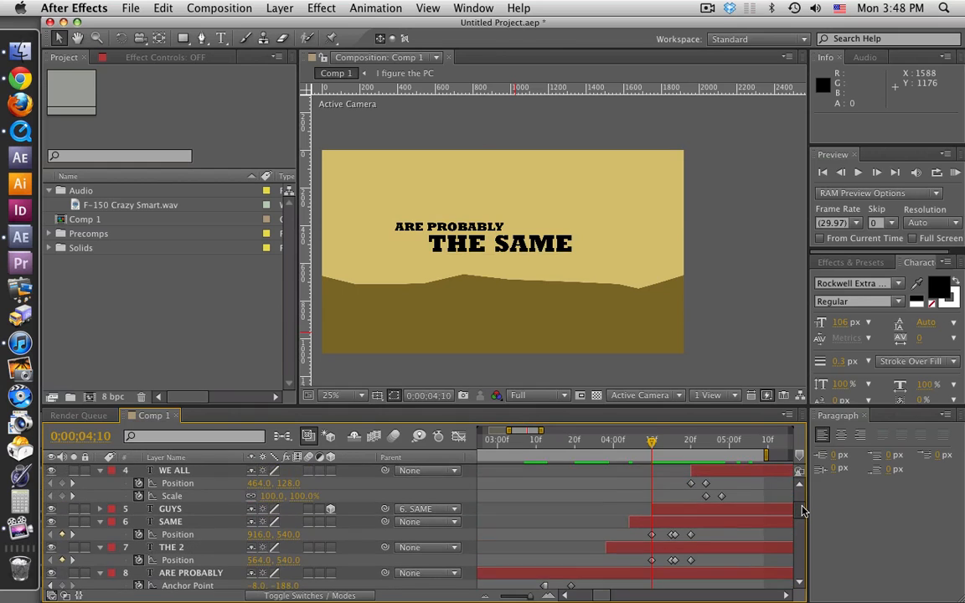
left_click_drag(652, 442, 694, 441)
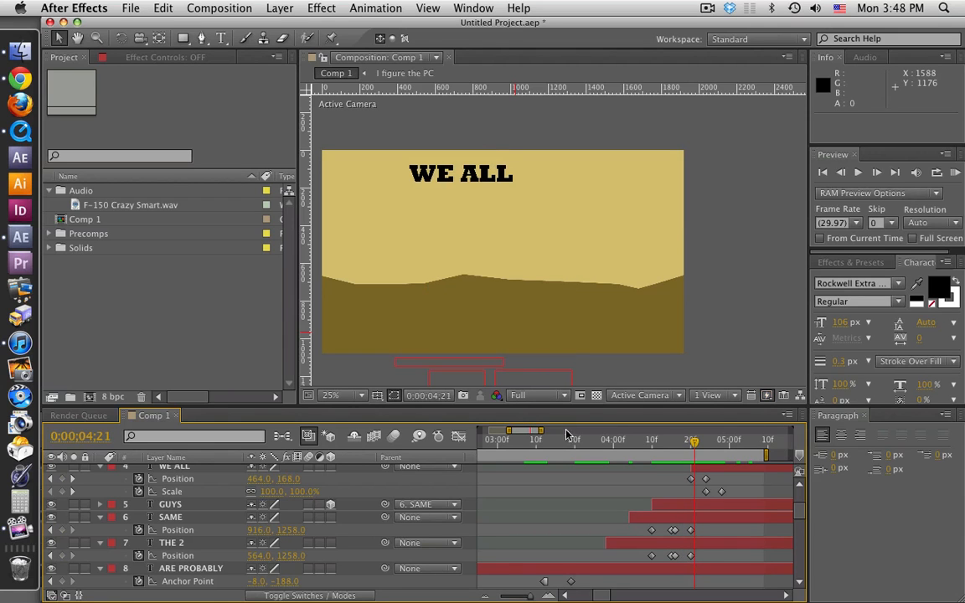
left_click_drag(546, 433, 526, 433)
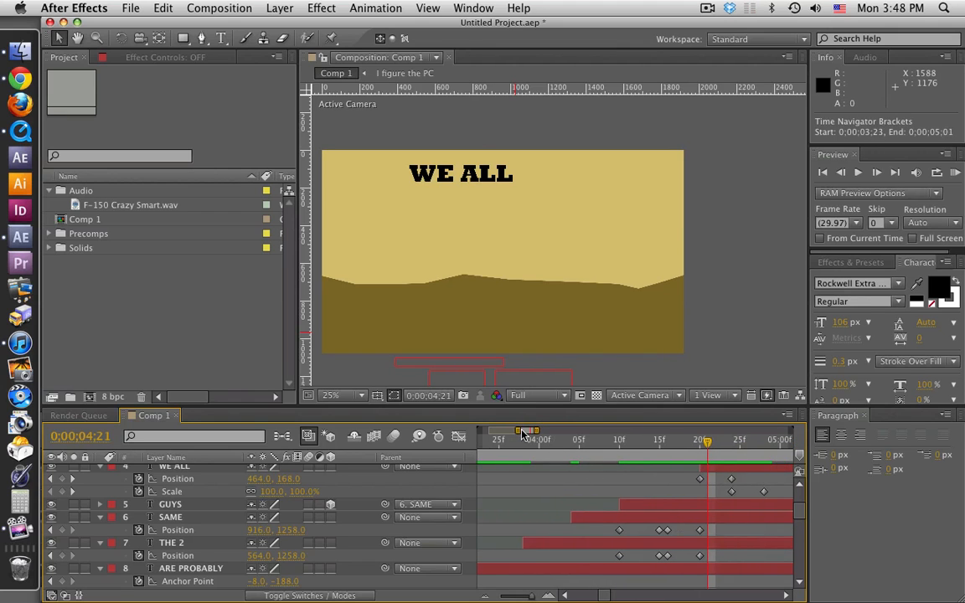
scroll(652, 463, "up", 3)
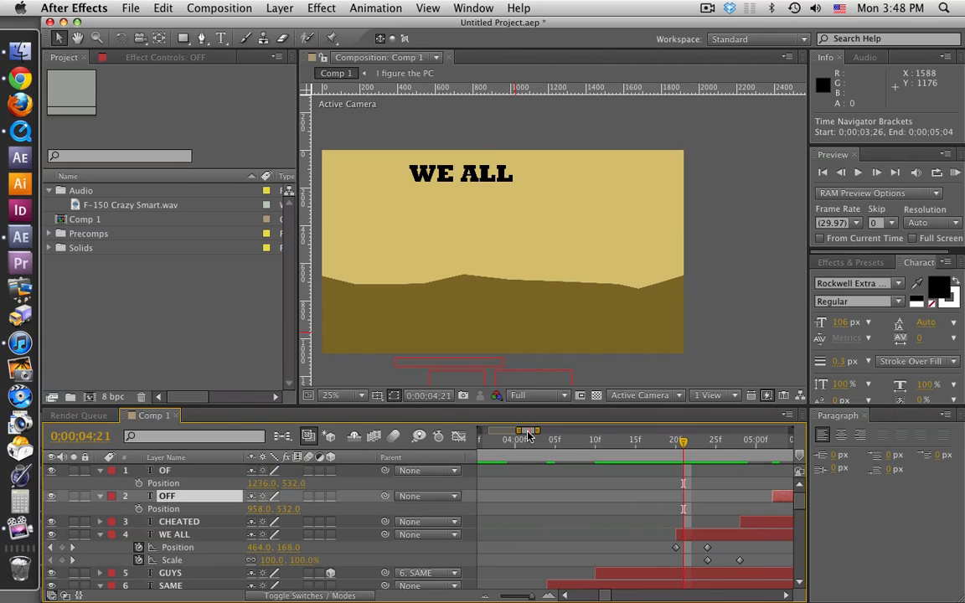
left_click_drag(528, 433, 533, 433)
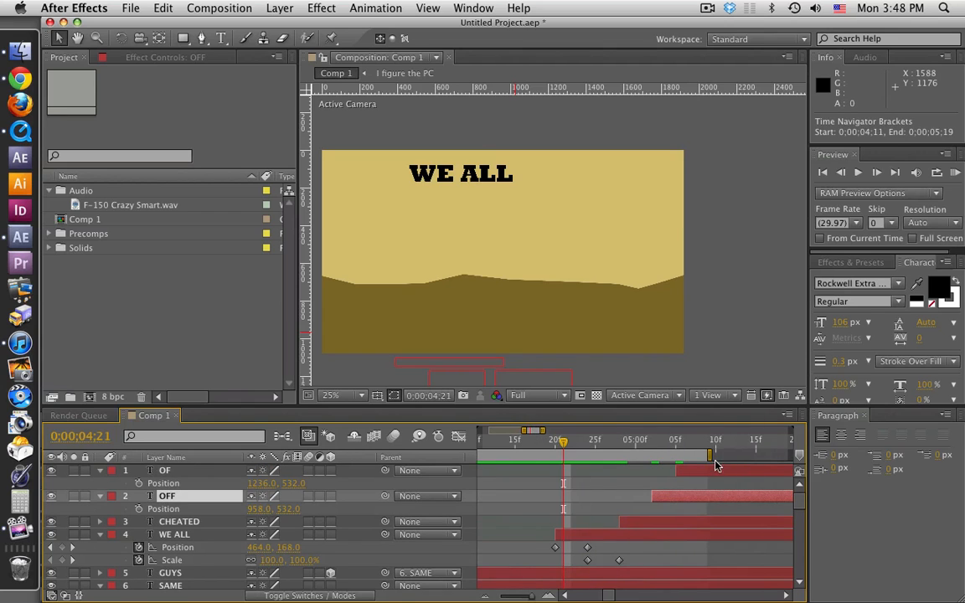
left_click_drag(710, 455, 758, 455)
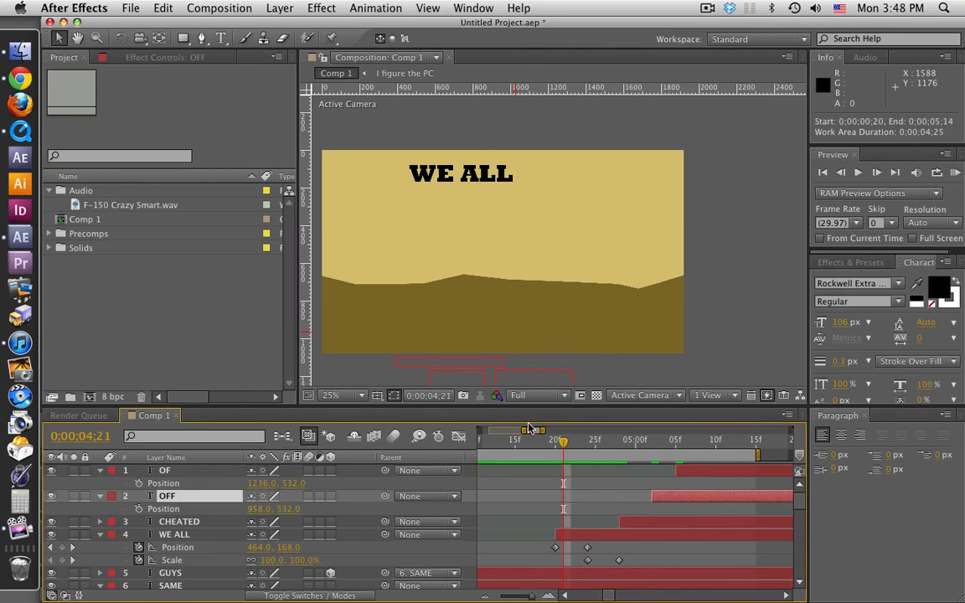
left_click_drag(523, 438, 629, 455)
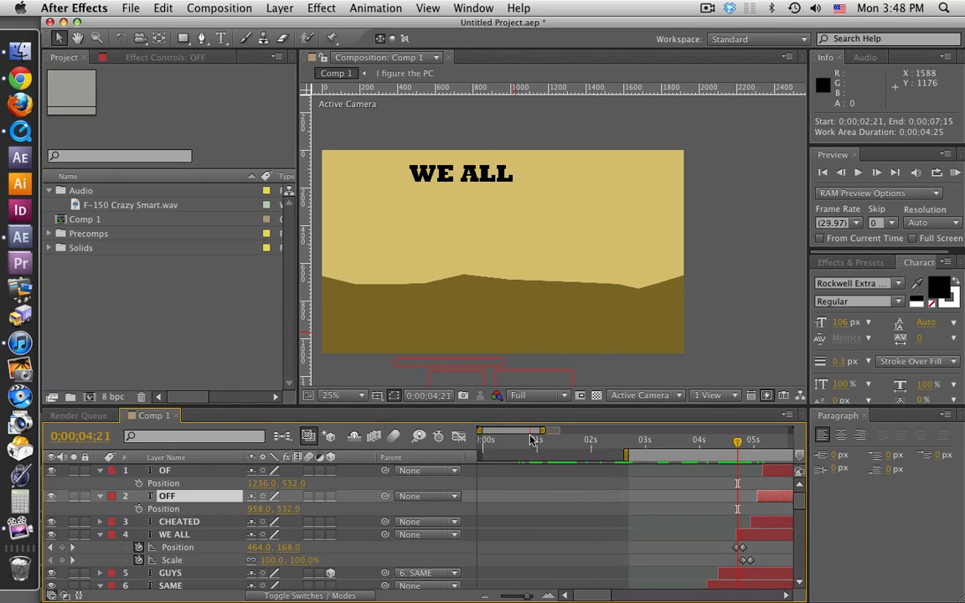
left_click_drag(530, 439, 566, 433)
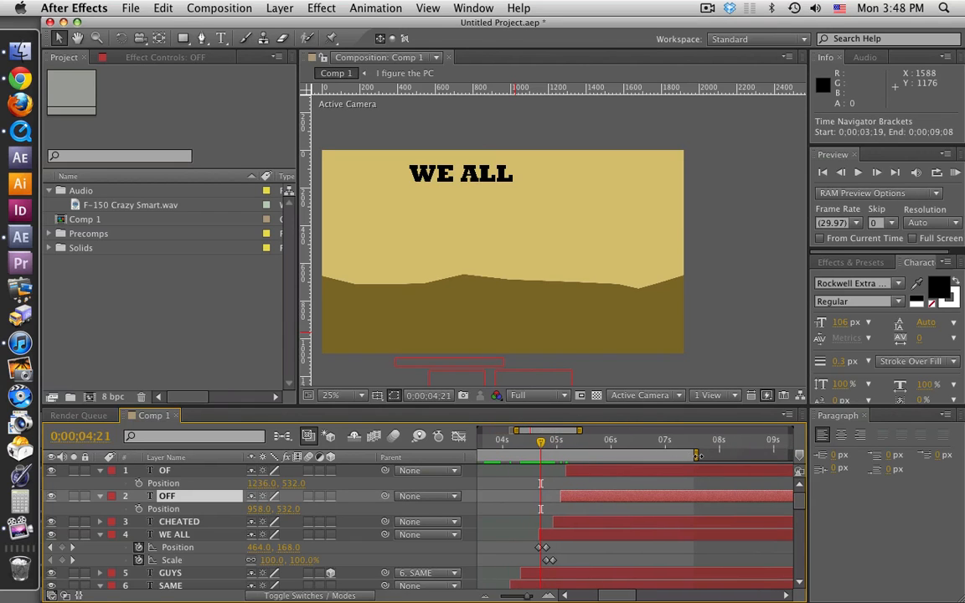
left_click_drag(699, 455, 644, 458)
key("KP_0")
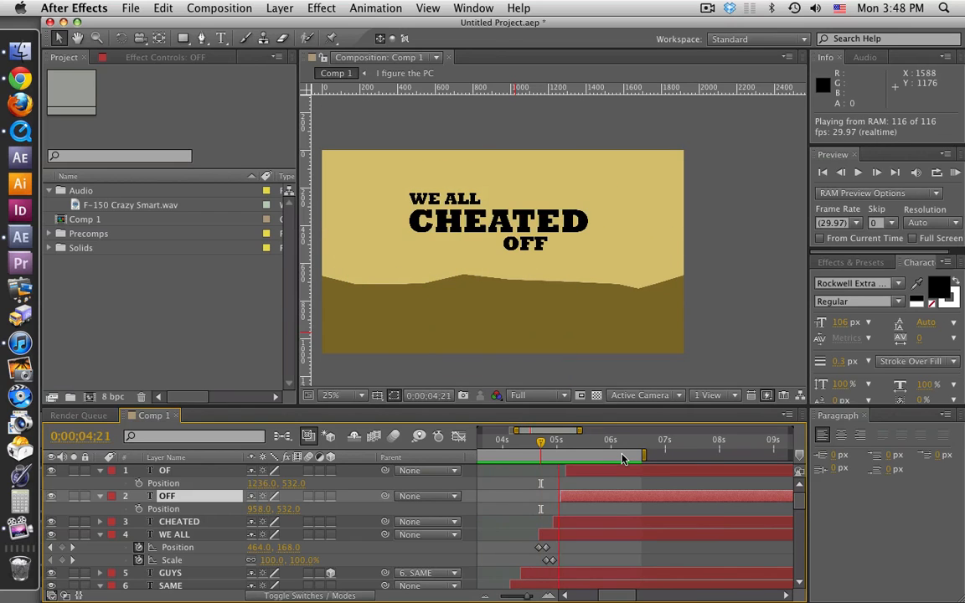
key("space")
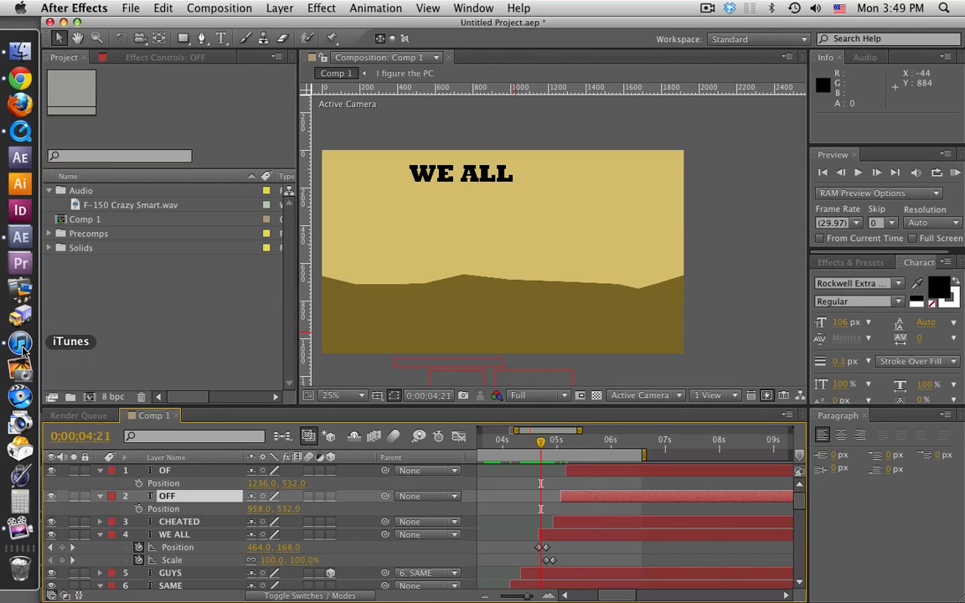
- Switch to QuickTime Player and scrub the F-150 Crazy Smart.mp4 reference past CHEATED OFF OF to study the words that follow
left_click(20, 131)
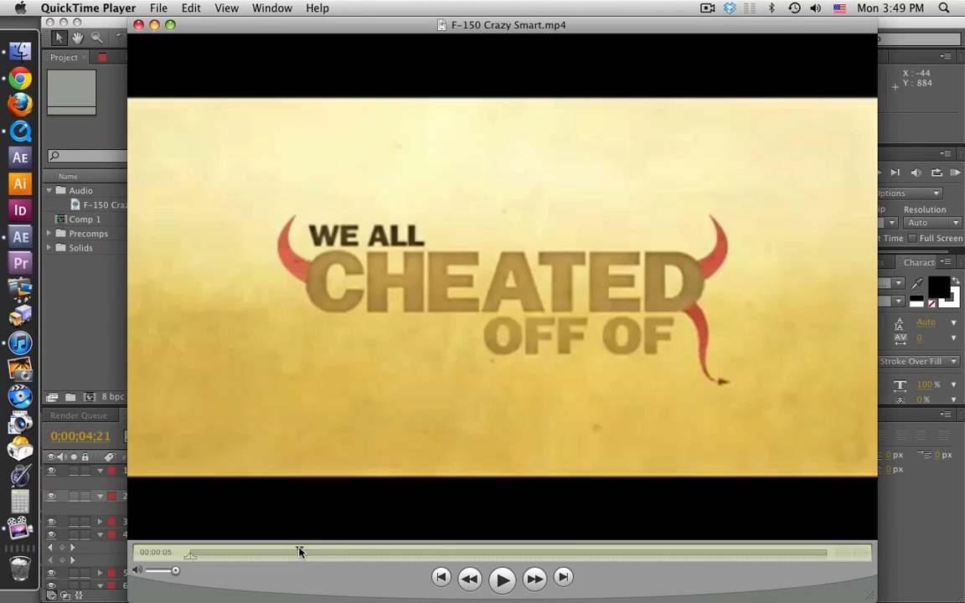
left_click_drag(300, 551, 308, 551)
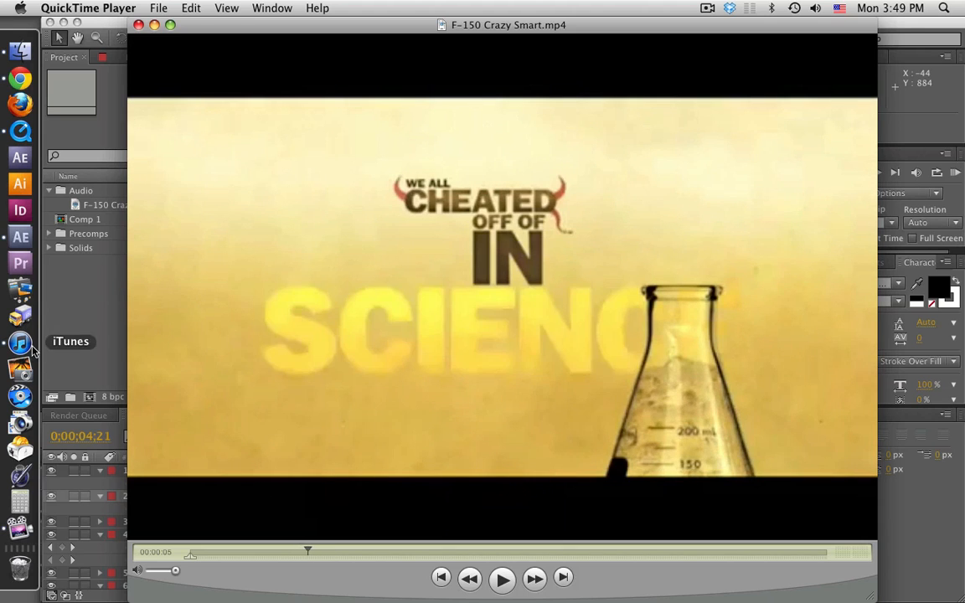
- Switch to After Effects and trim the end of Comp 1's I figure the PC layer to 0;00;03;12
left_click(94, 335)
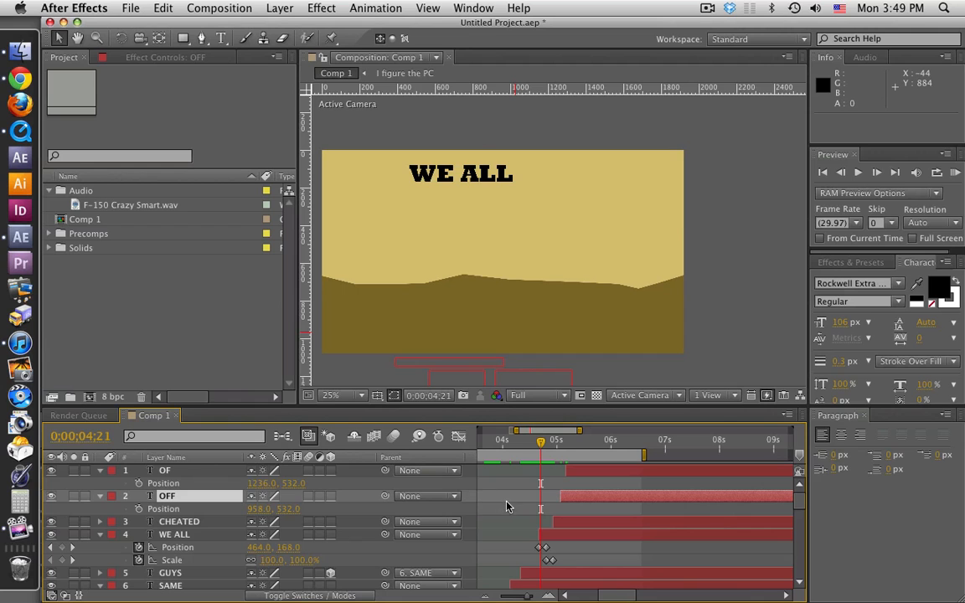
scroll(589, 538, "down", 5)
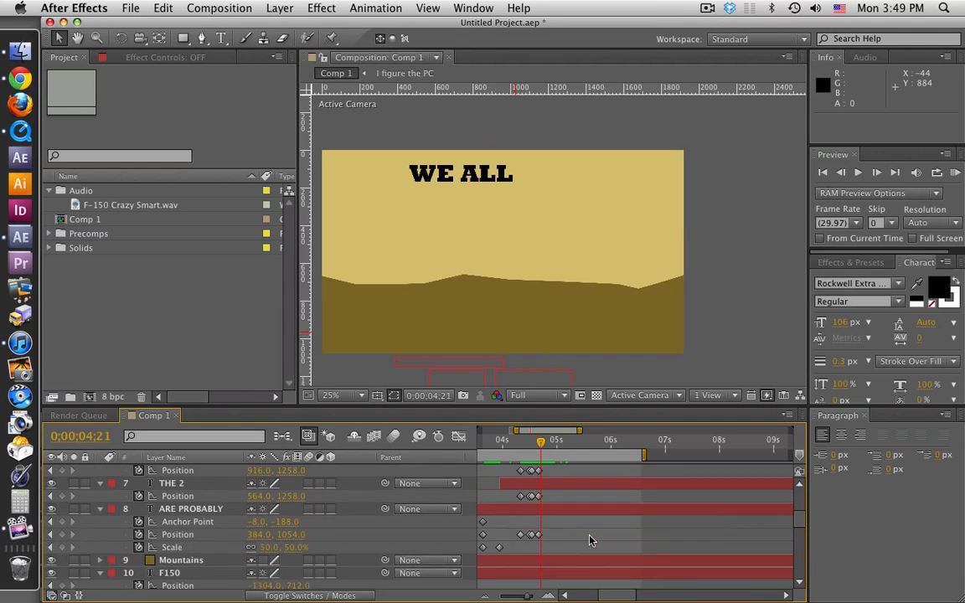
scroll(595, 542, "up", 1)
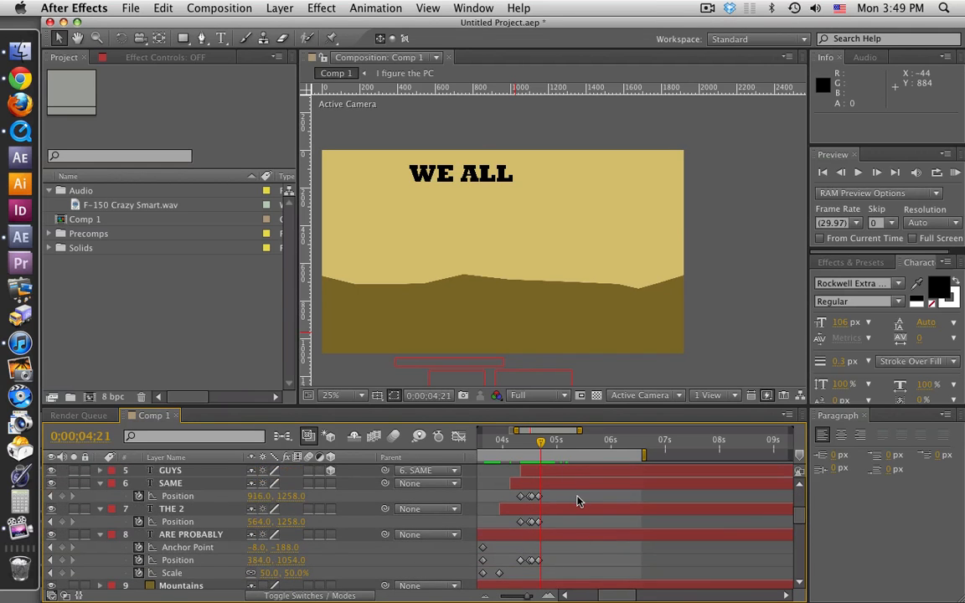
scroll(576, 501, "up", 4)
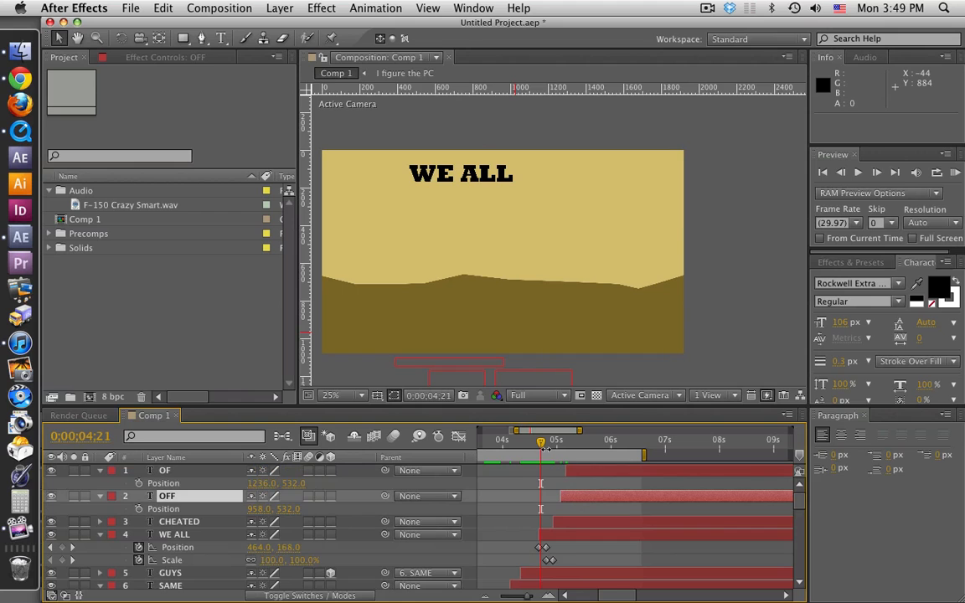
scroll(580, 539, "down", 8)
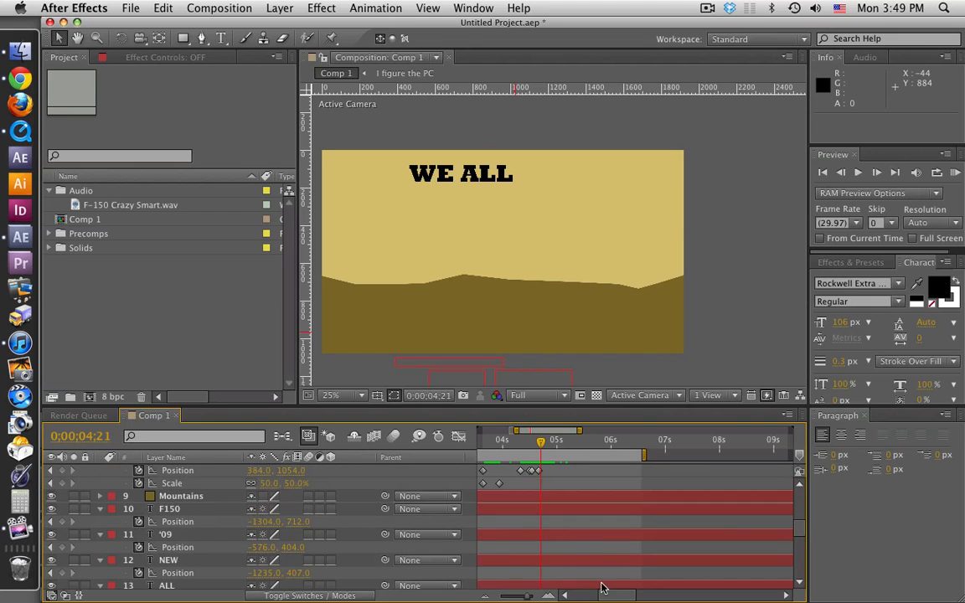
left_click_drag(603, 596, 581, 595)
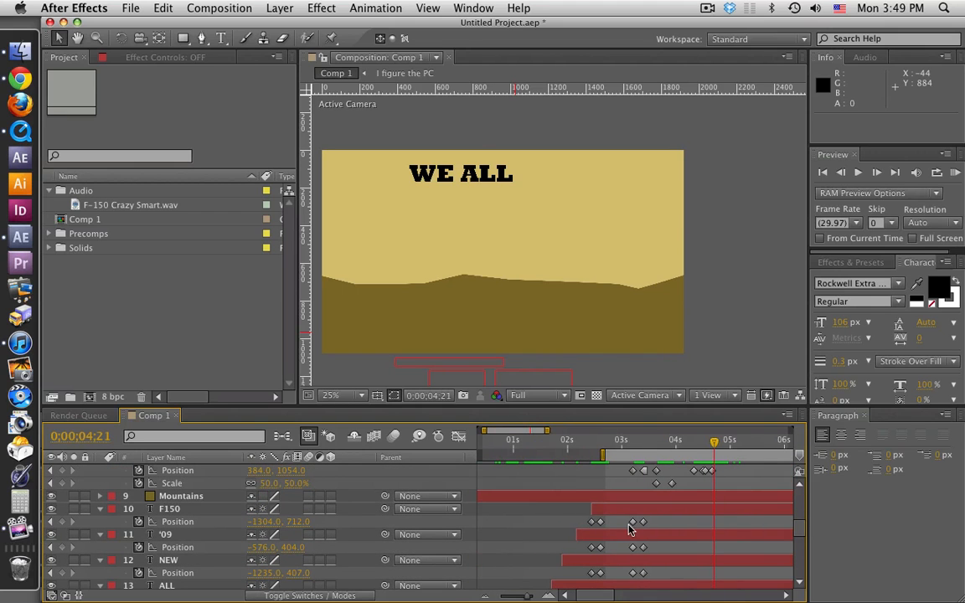
scroll(630, 531, "left", 2)
scroll(637, 528, "down", 5)
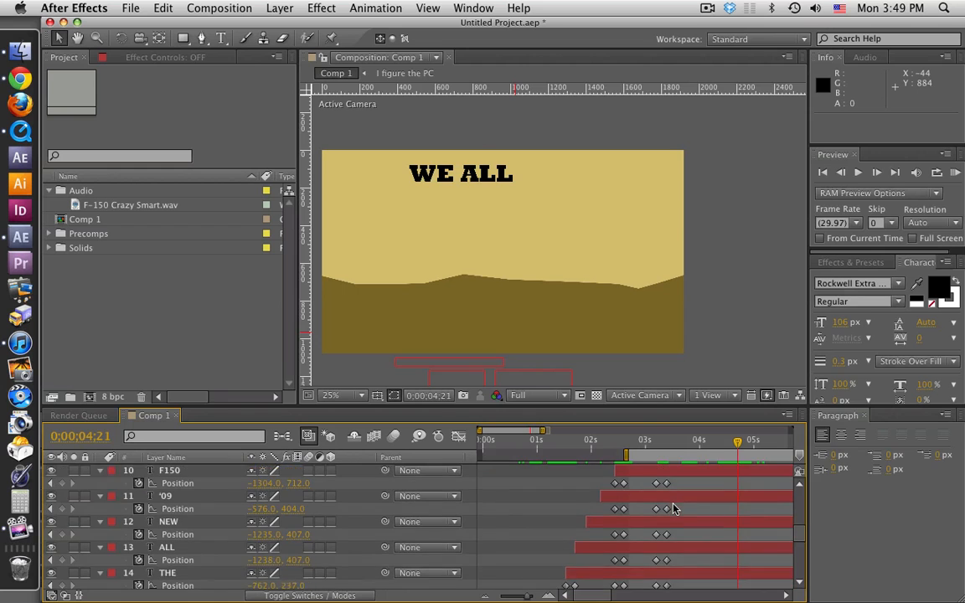
scroll(673, 510, "down", 5)
scroll(672, 510, "up", 2)
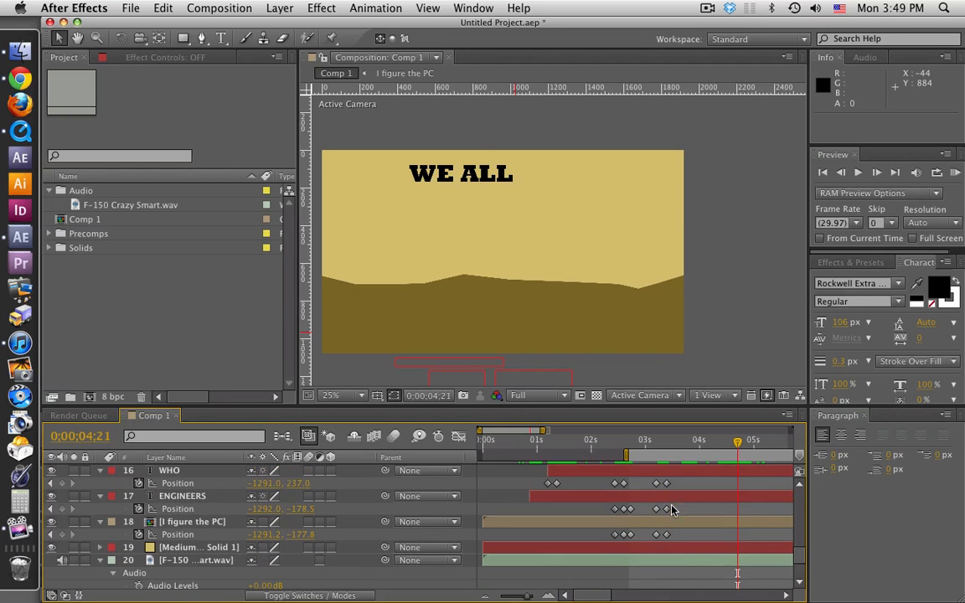
left_click_drag(734, 444, 666, 447)
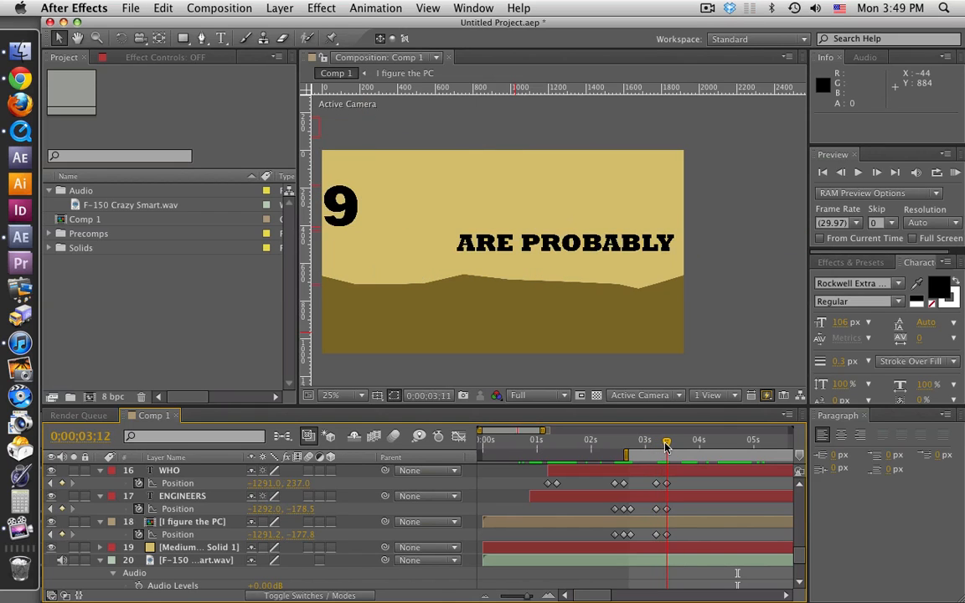
left_click(210, 524)
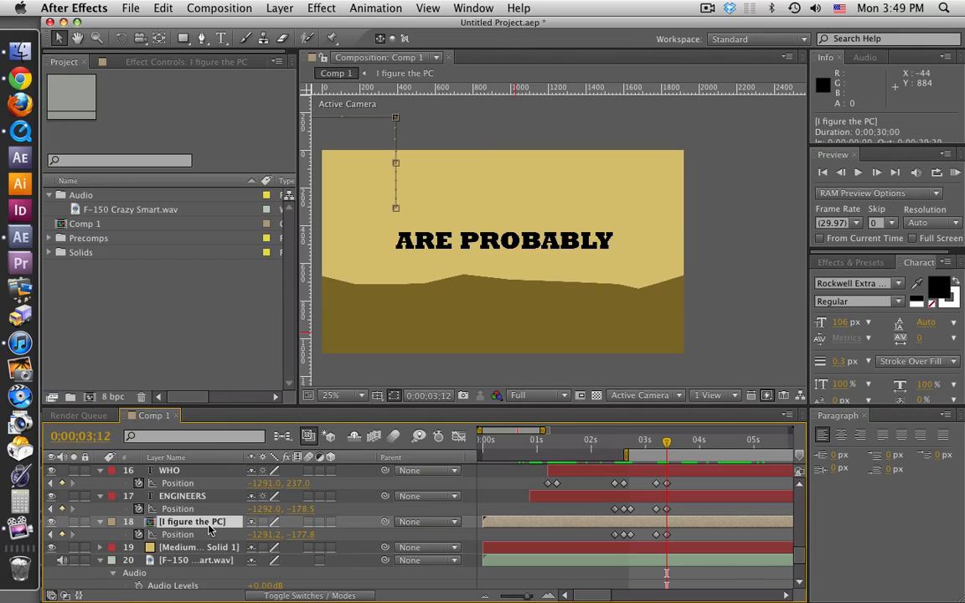
- Trim the ends of the ENGINEERS, WHO, BUILT, THE and ALL layers to 0;00;03;12
left_click(158, 496)
scroll(194, 481, "up", 3)
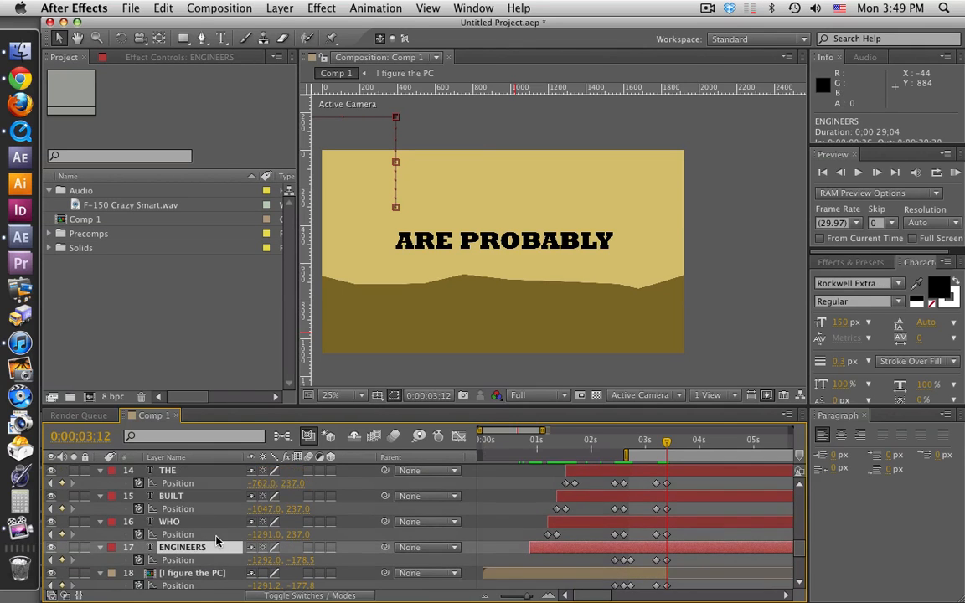
scroll(216, 540, "up", 2)
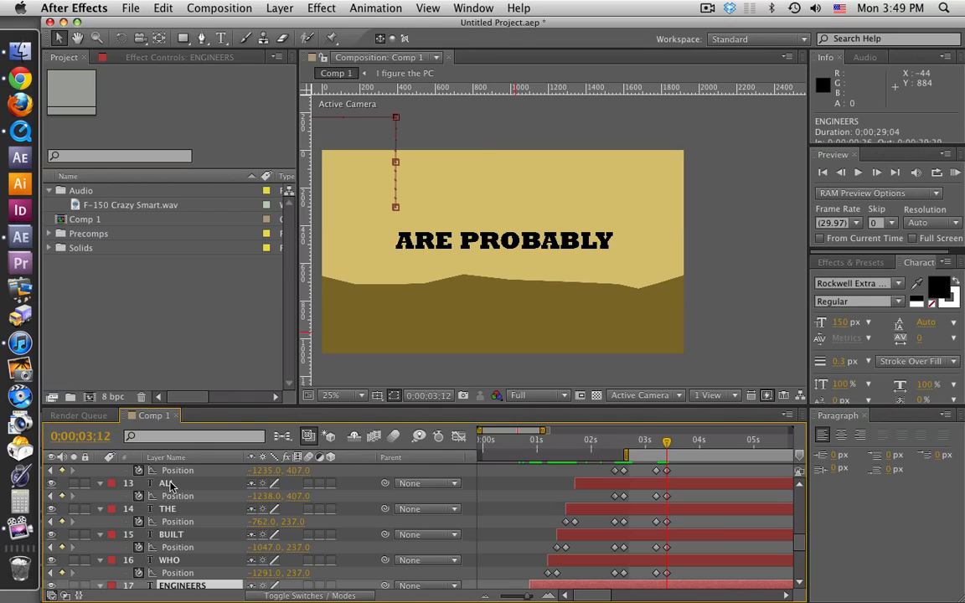
left_click(169, 485, "shift")
key("alt+]")
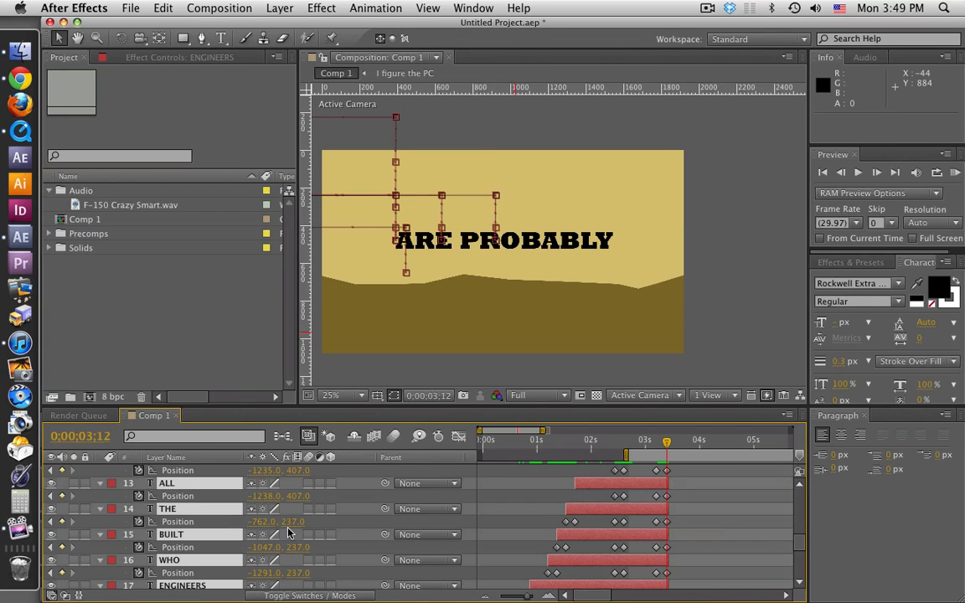
- Trim the ends of the NEW, '09 and F150 layers to 0;00;03;12
scroll(287, 533, "up", 5)
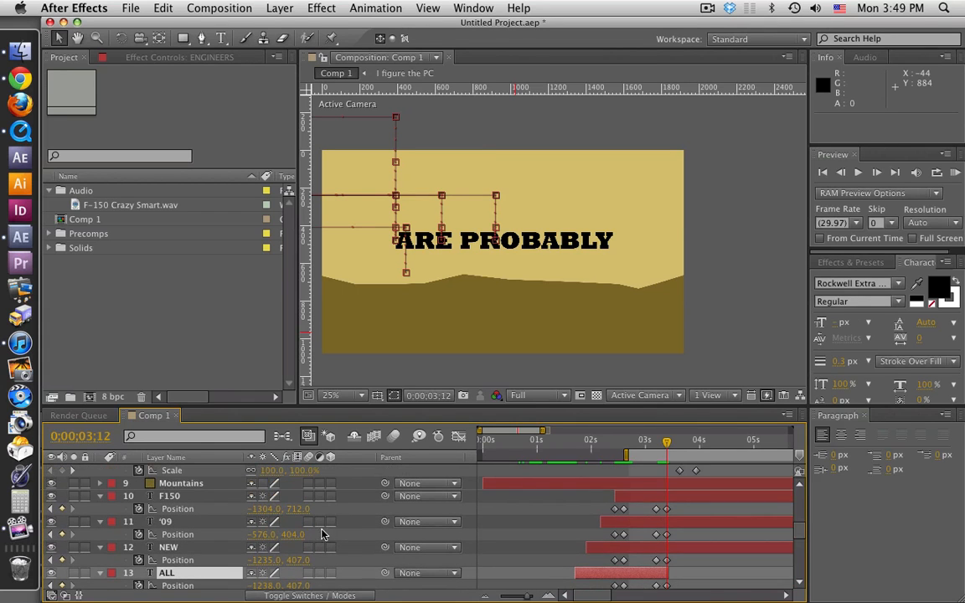
left_click(168, 547)
left_click(171, 496, "shift")
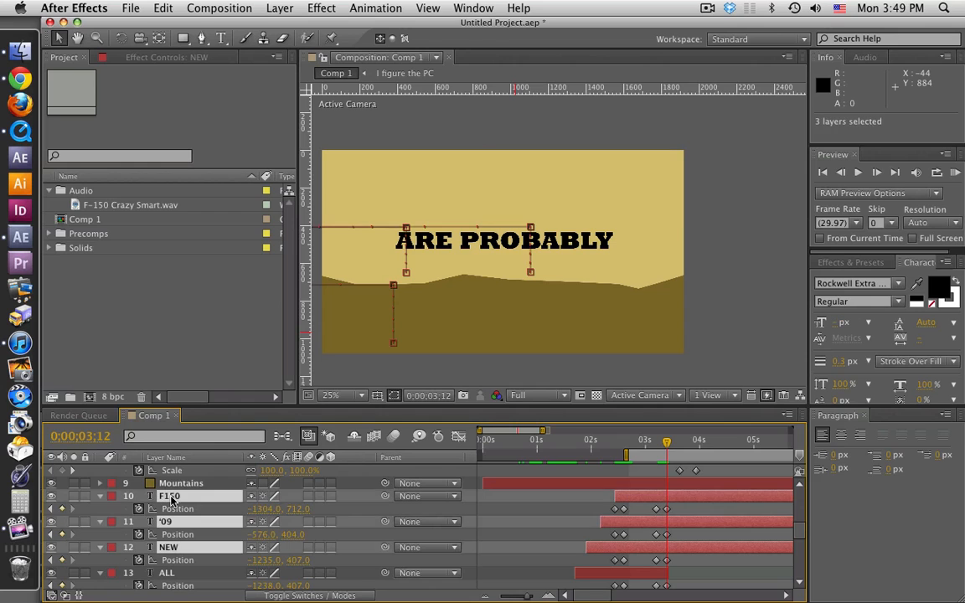
scroll(261, 523, "up", 3)
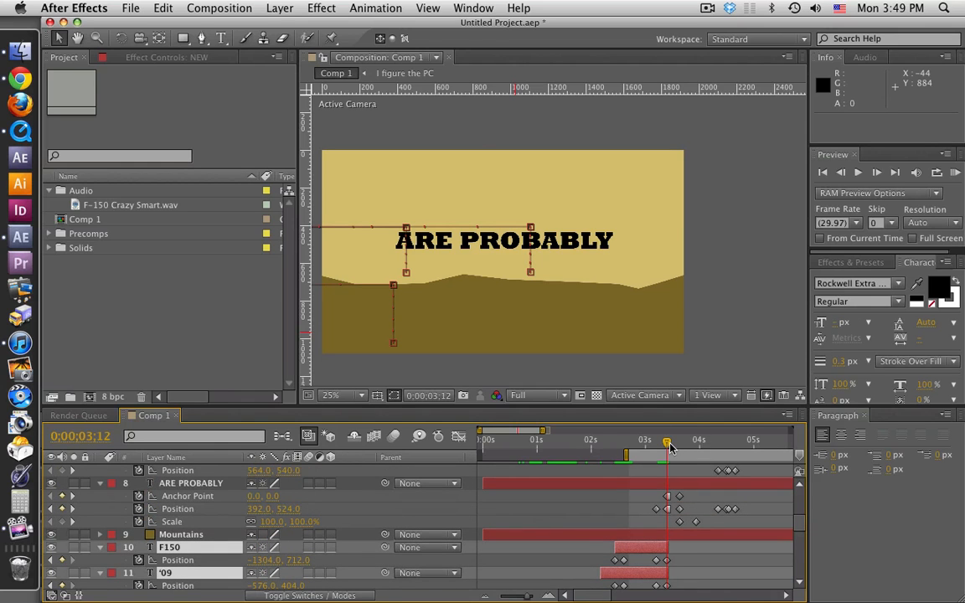
- Trim the ends of the ARE PROBABLY, THE 2, SAME and GUYS layers to 0;00;04;20
left_click_drag(670, 448, 740, 451)
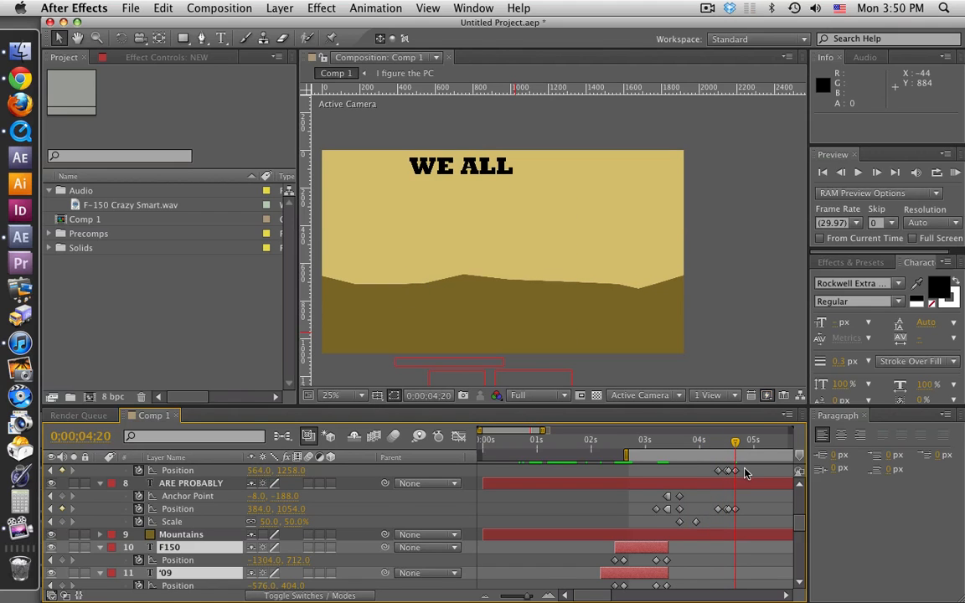
scroll(744, 469, "up", 3)
scroll(638, 548, "down", 2)
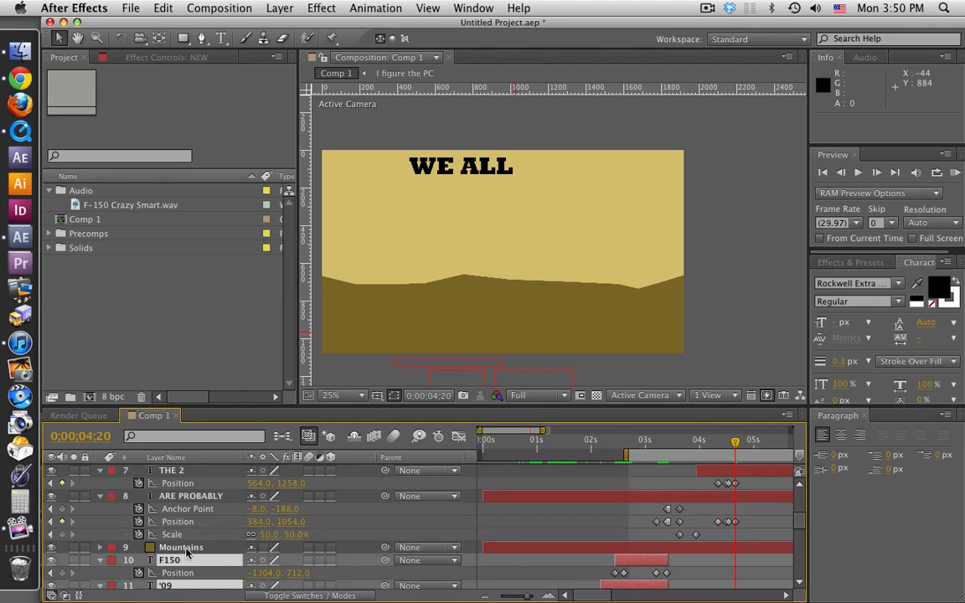
left_click(190, 497)
scroll(224, 519, "up", 5)
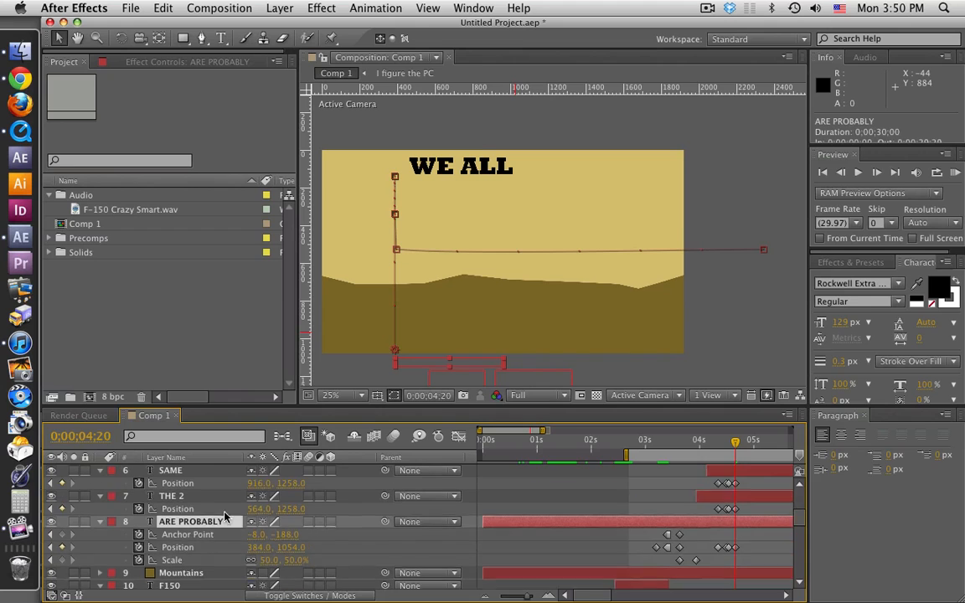
left_click(180, 498, "shift")
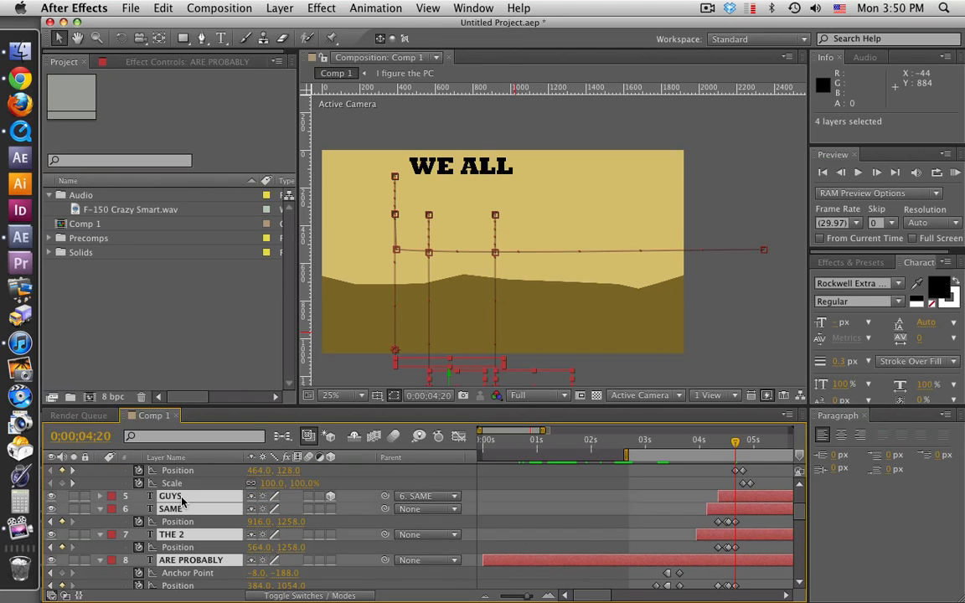
key("alt+bracketright")
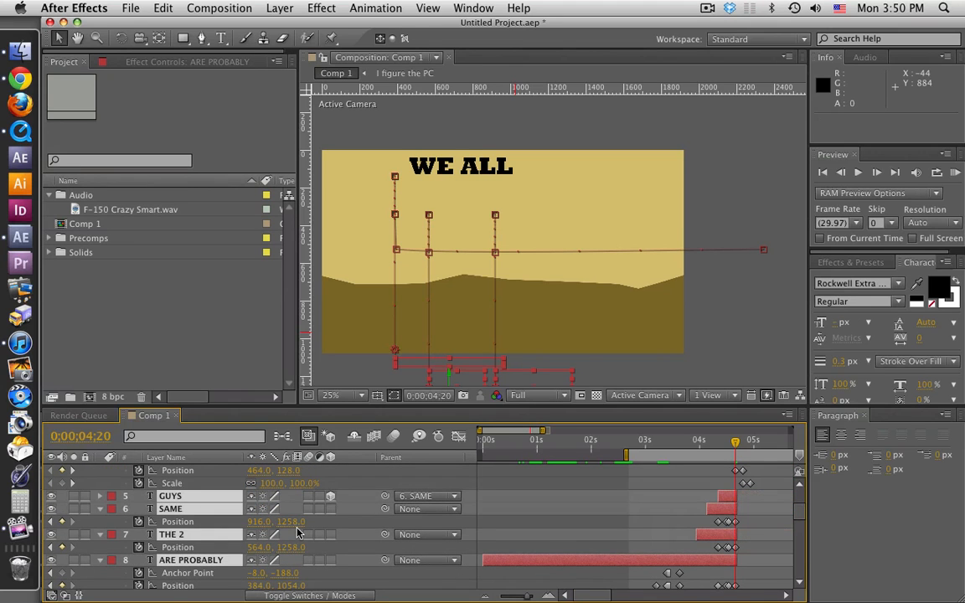
- Trim the start of the ARE PROBABLY layer alone to 0;00;03;06 and scrub around that point to check the transition
scroll(665, 520, "up", 4)
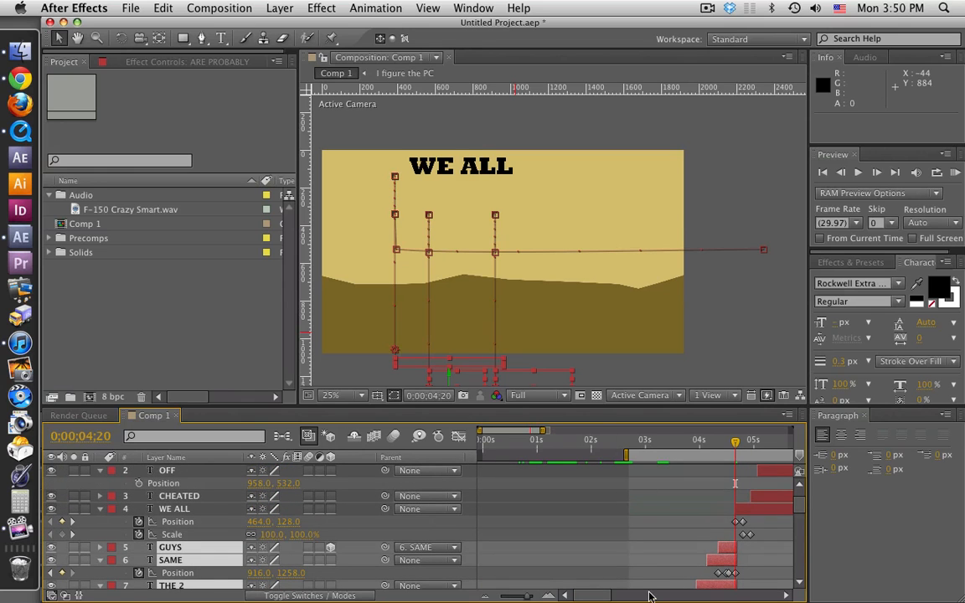
scroll(637, 577, "down", 4)
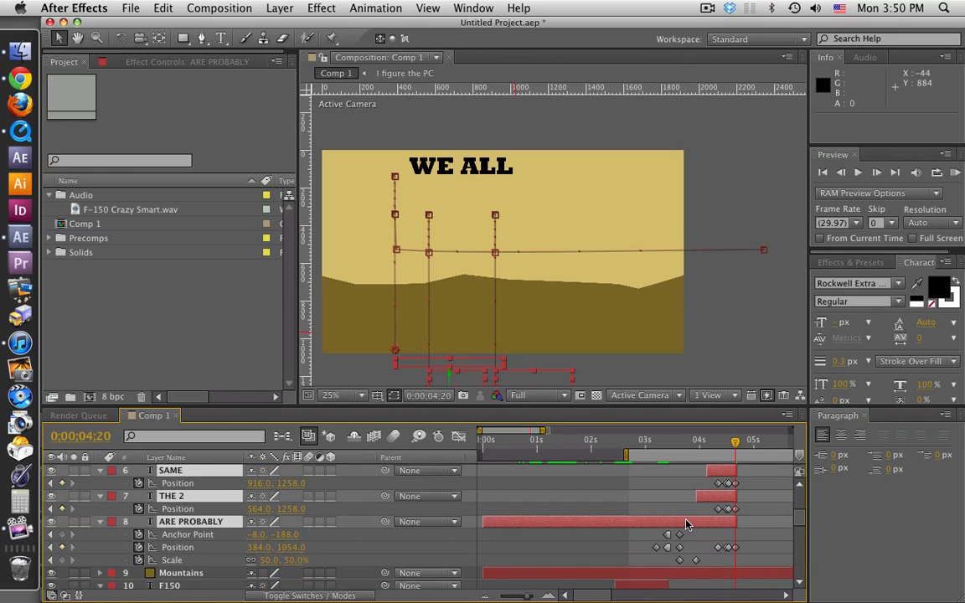
scroll(685, 525, "down", 2)
scroll(686, 521, "up", 1)
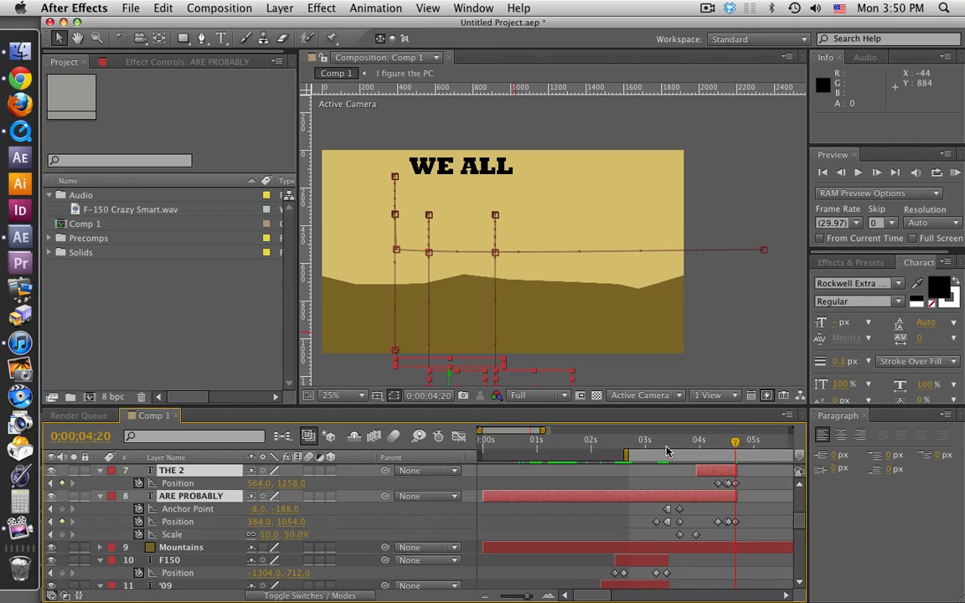
left_click_drag(666, 445, 656, 442)
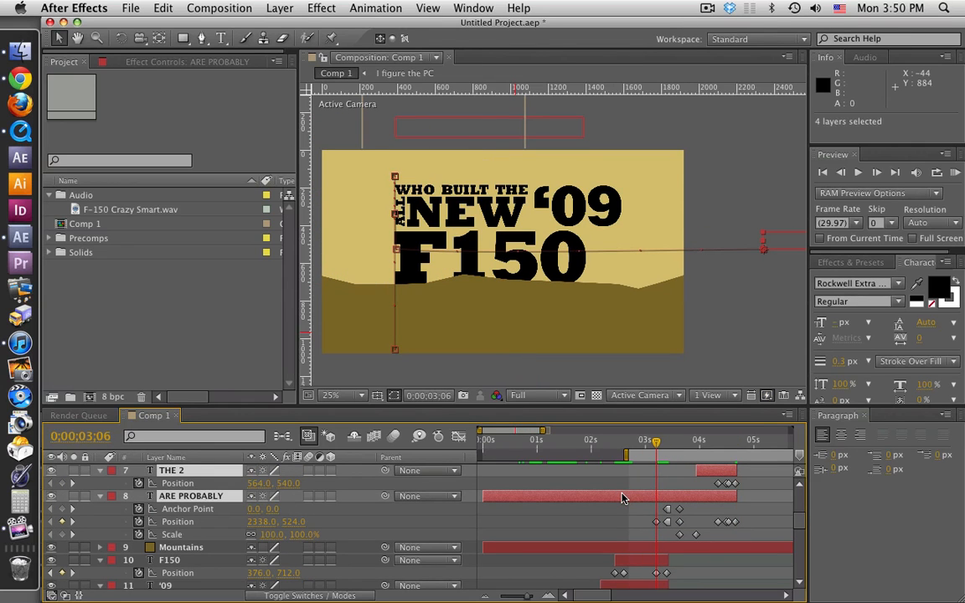
key("alt+bracketleft")
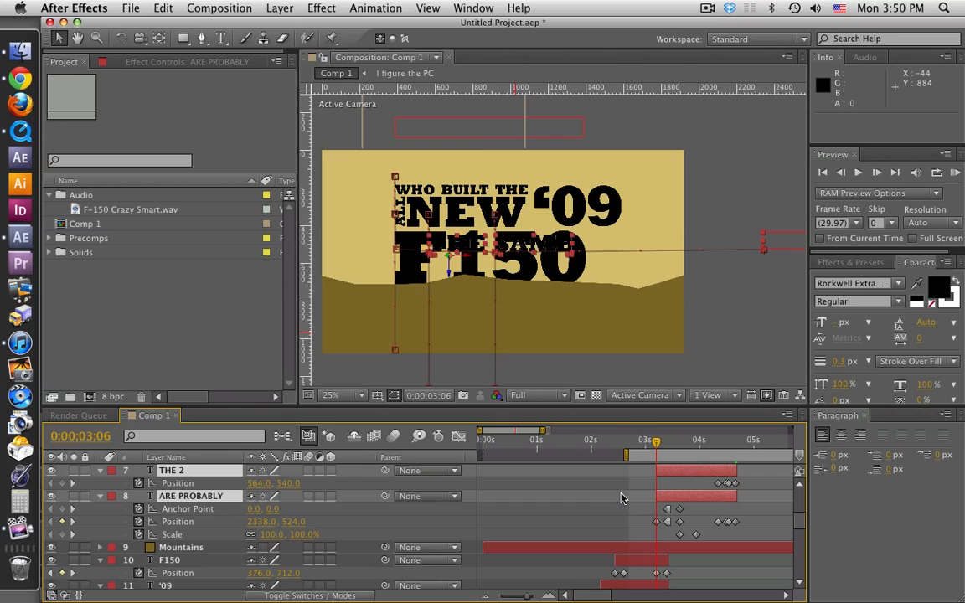
key("super+z")
left_click(773, 518)
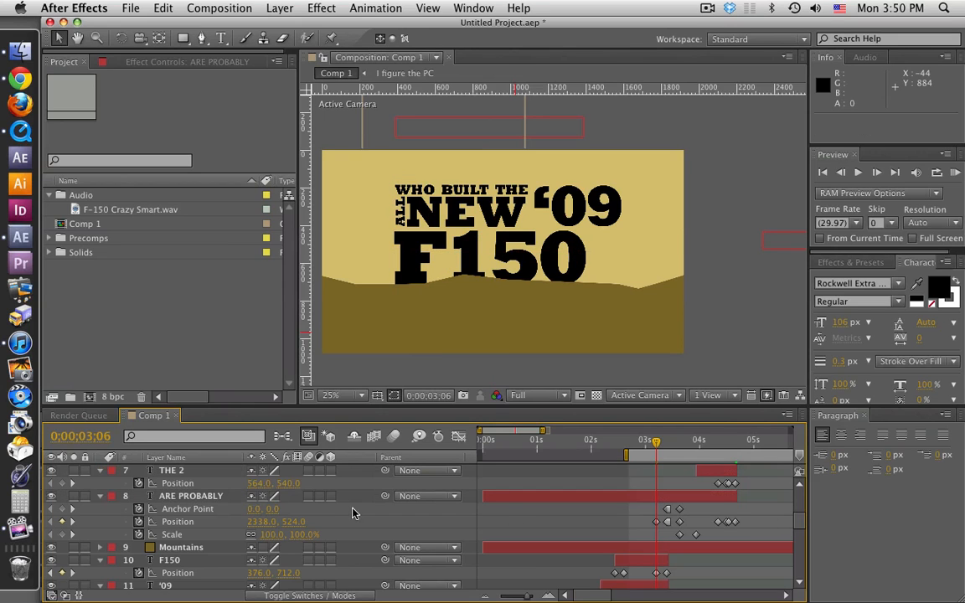
left_click(206, 496)
key("alt+bracketleft")
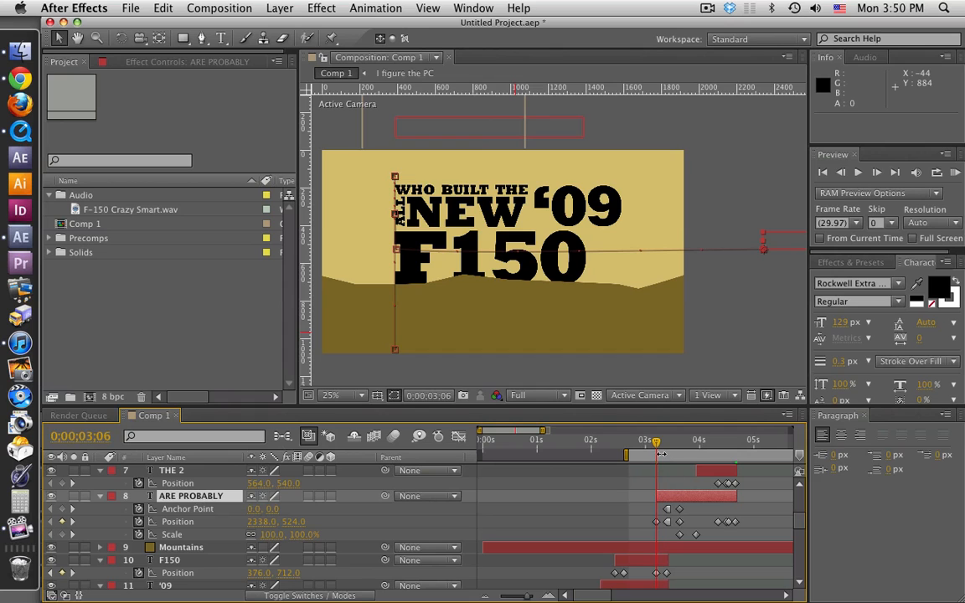
left_click_drag(657, 448, 630, 453)
left_click_drag(657, 449, 658, 449)
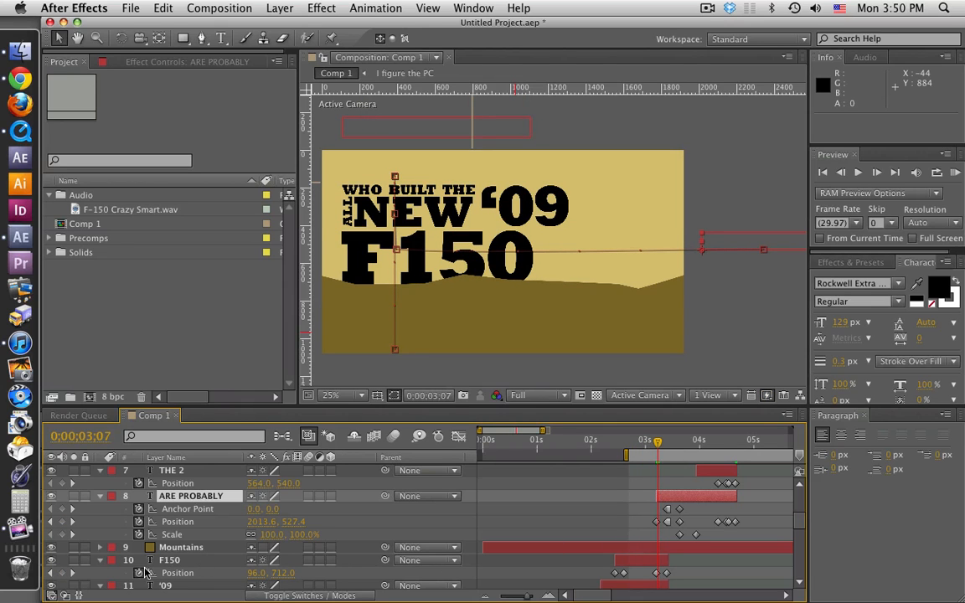
- Change the Mountains layer's label colour to Brown and deselect the layer
left_click(112, 548)
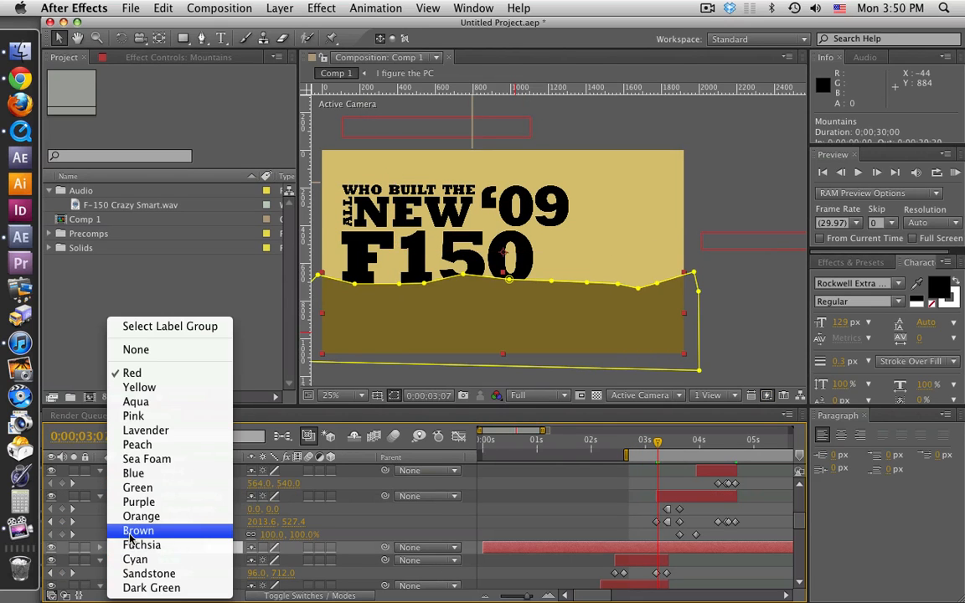
left_click(117, 479)
left_click(535, 516)
- Review the trimmed layers, go to 0;00;05;20 in Comp 1, and switch to QuickTime Player to view the IN SCIENCE reference frame
scroll(534, 519, "down", 5)
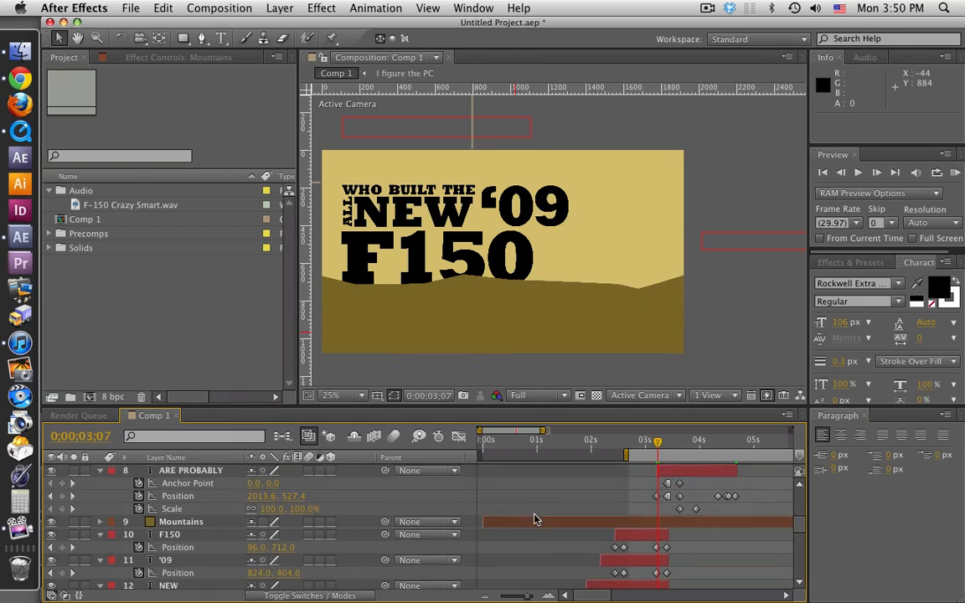
scroll(535, 520, "down", 2)
scroll(534, 519, "up", 12)
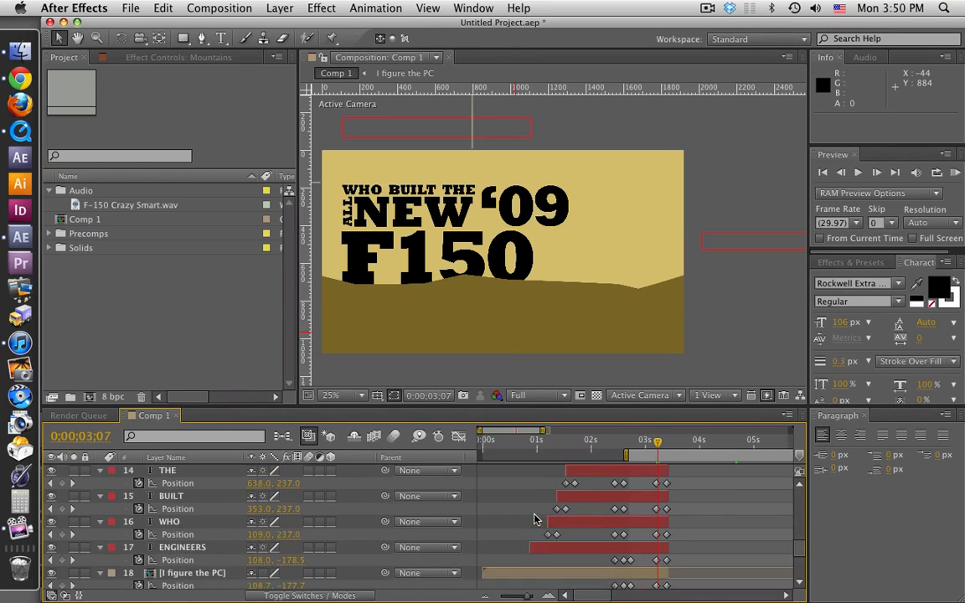
scroll(534, 519, "right", 8)
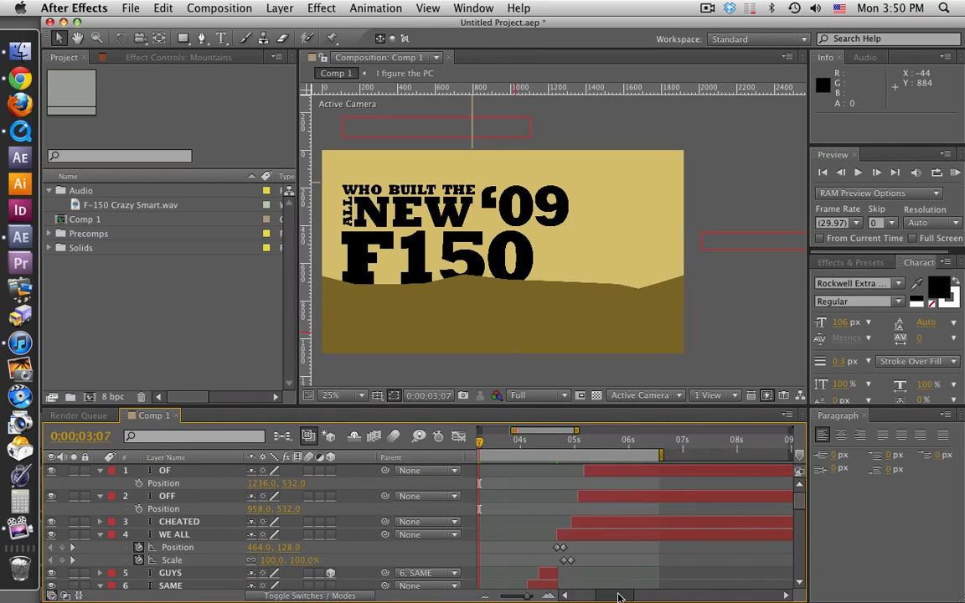
left_click(574, 442)
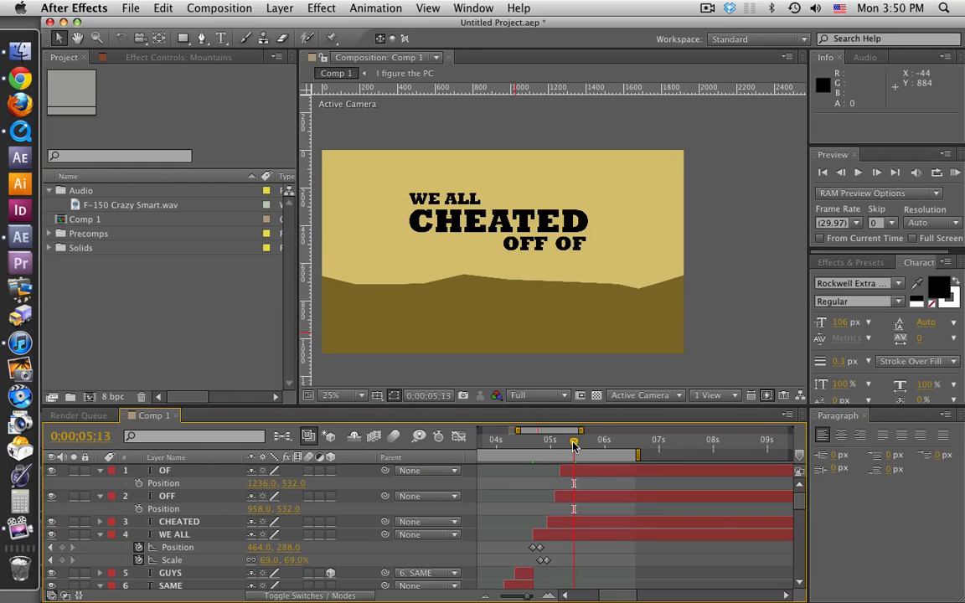
left_click_drag(573, 442, 587, 443)
left_click(20, 130)
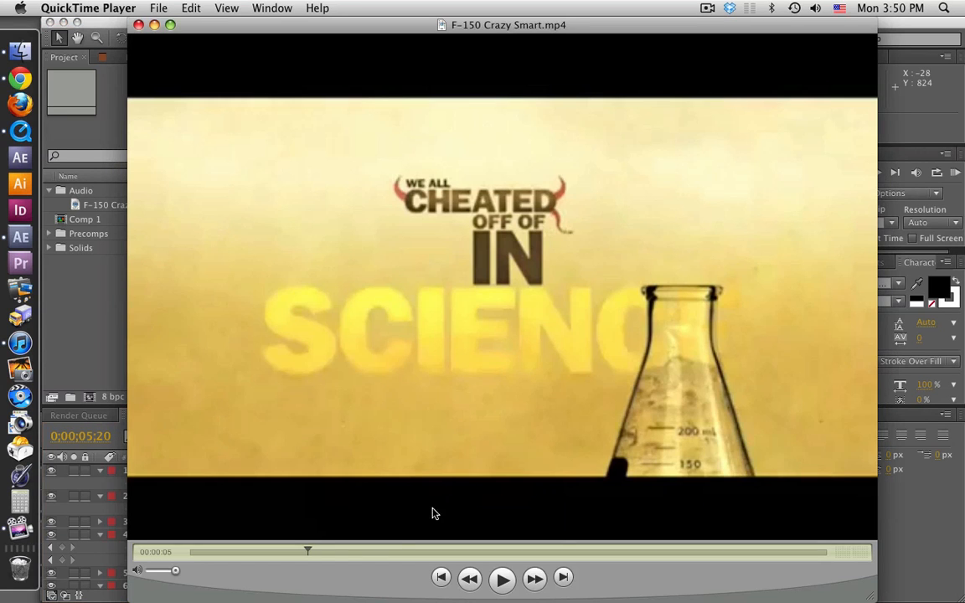
- Back in After Effects, pre-compose the OF, OFF, CHEATED and WE ALL layers as We All Cheated PC, moving all attributes
left_click_drag(308, 551, 303, 551)
left_click(100, 377)
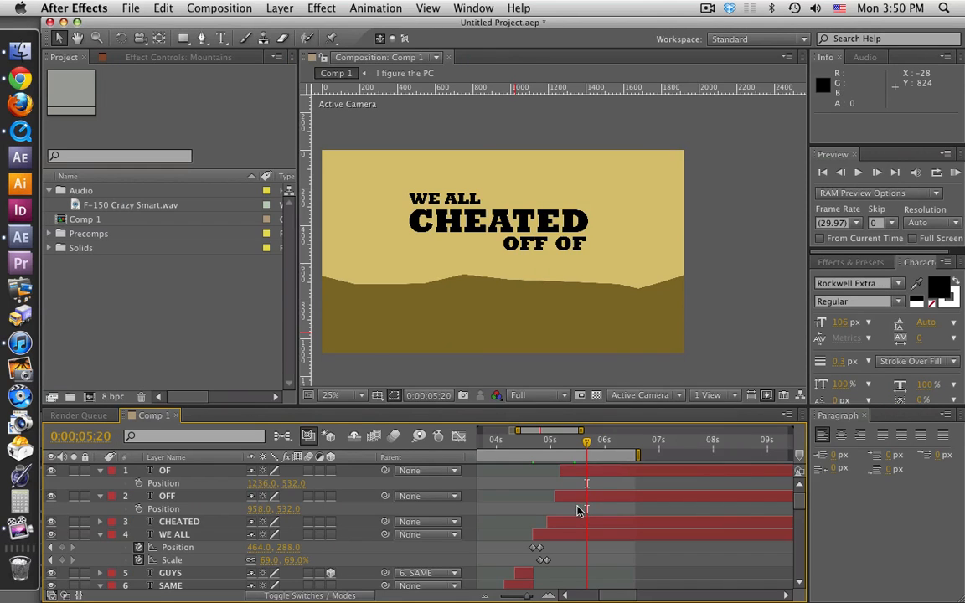
left_click(181, 474)
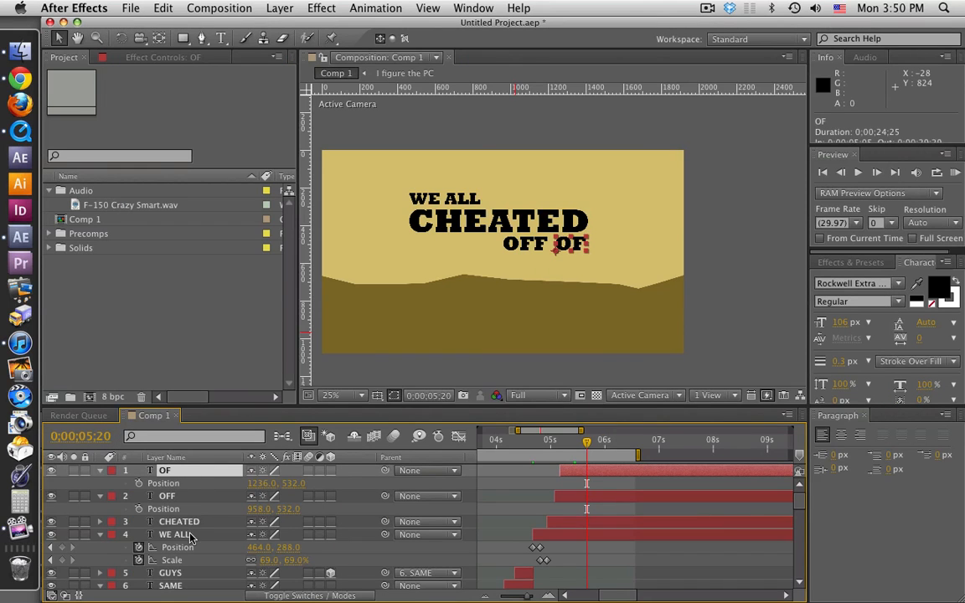
left_click(191, 537, "shift")
left_click(279, 7)
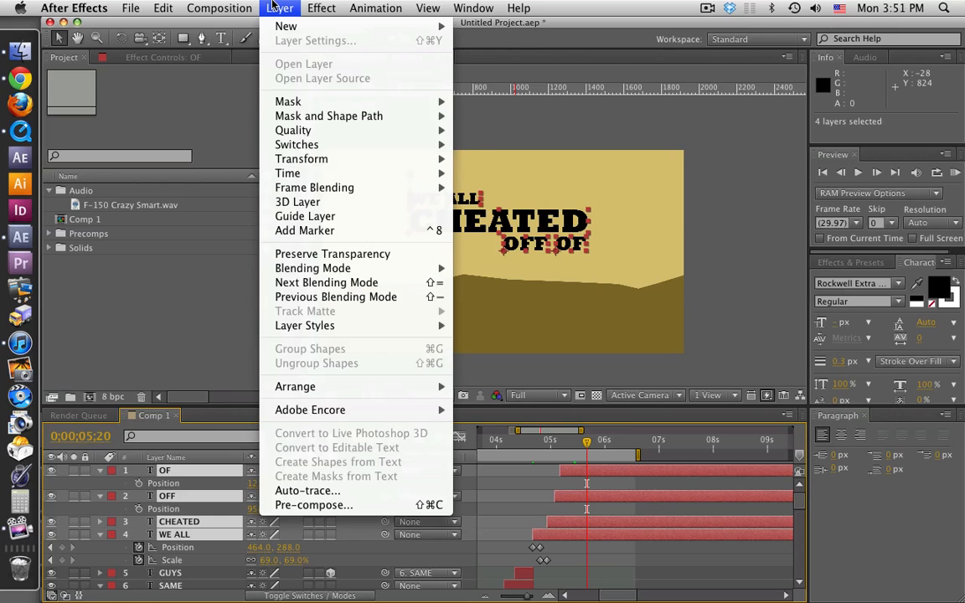
left_click(266, 505)
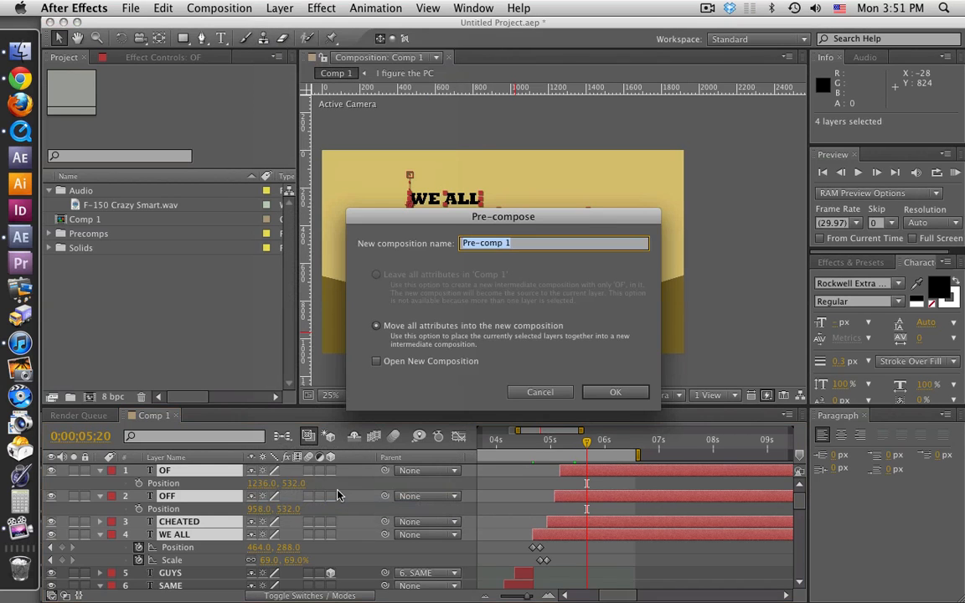
type("We All Cheated PC")
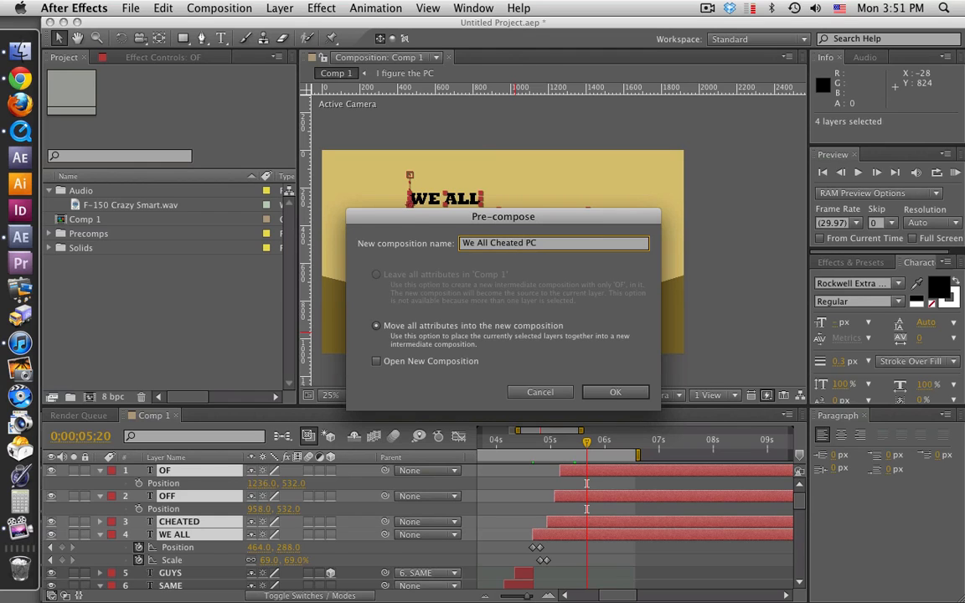
key("Return")
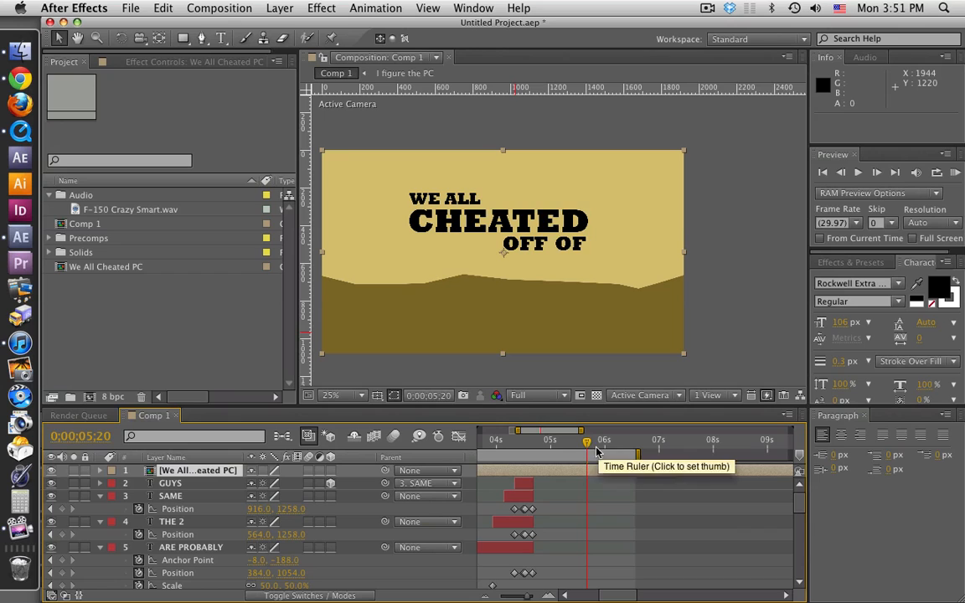
- Preview the audio, go to 0;00;05;07, and check in QuickTime Player how WE ALL CHEATED OFF OF shrinks as IN appears
key("KP_Decimal")
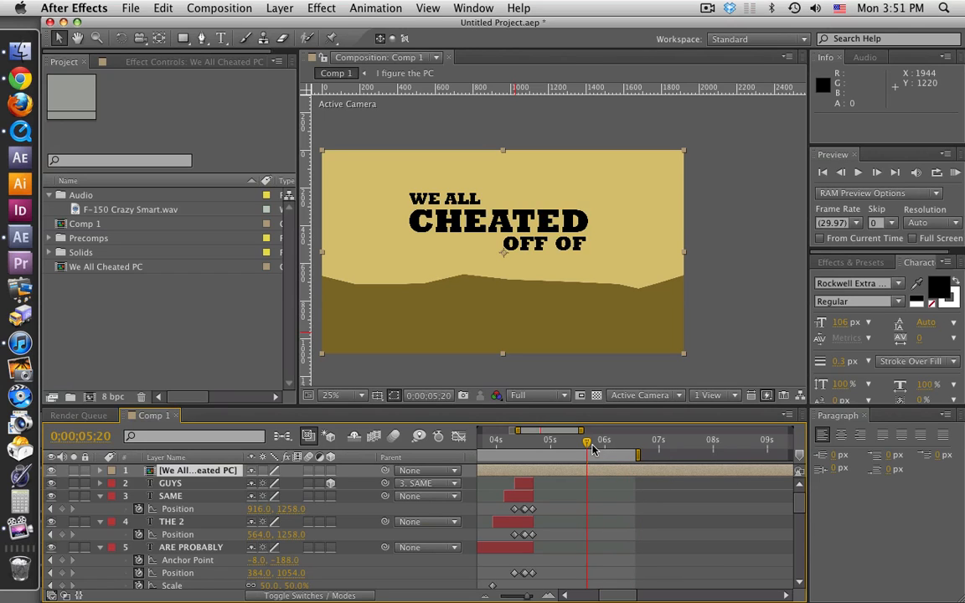
left_click_drag(587, 446, 563, 446)
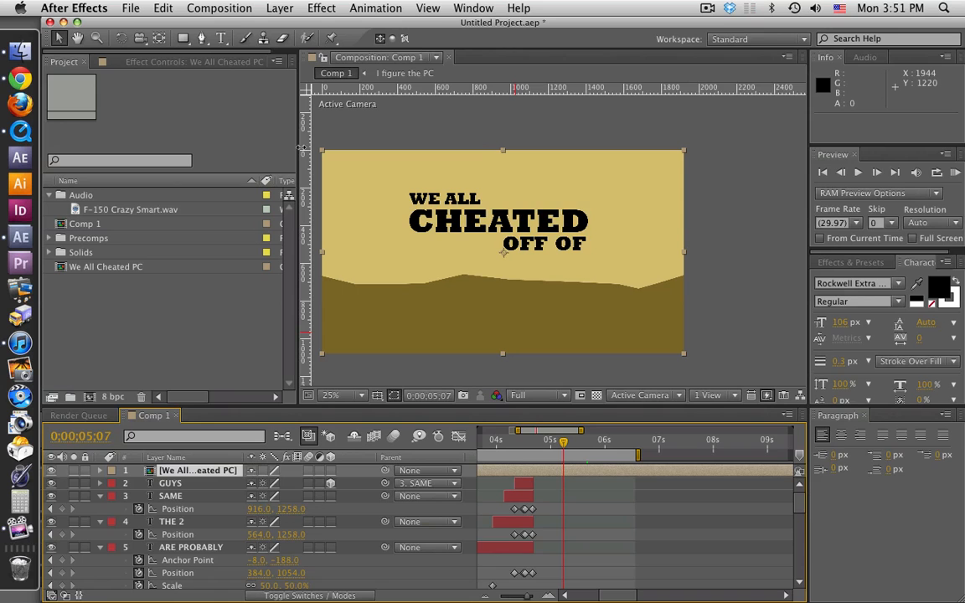
left_click(21, 131)
left_click(302, 552)
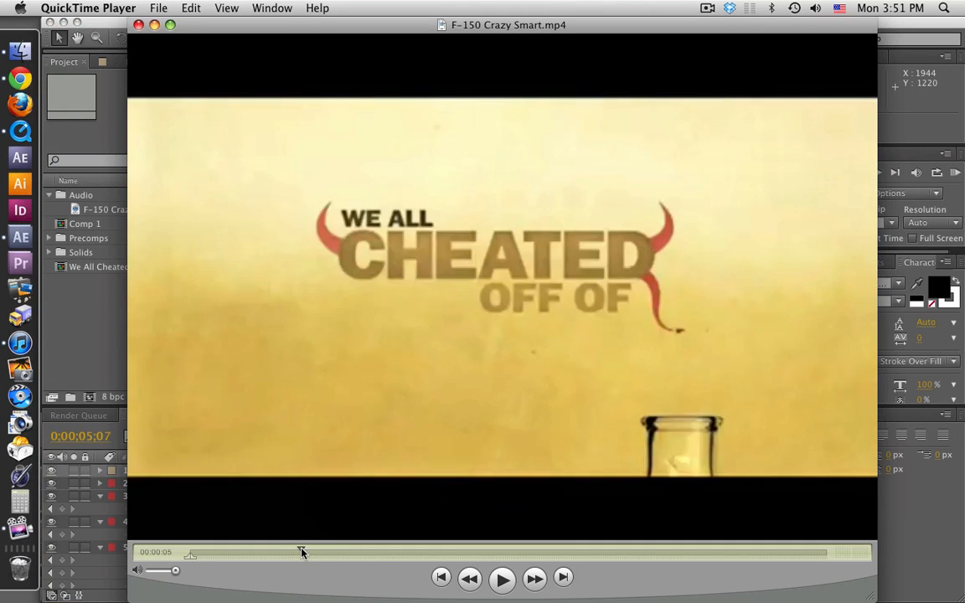
left_click_drag(301, 552, 303, 551)
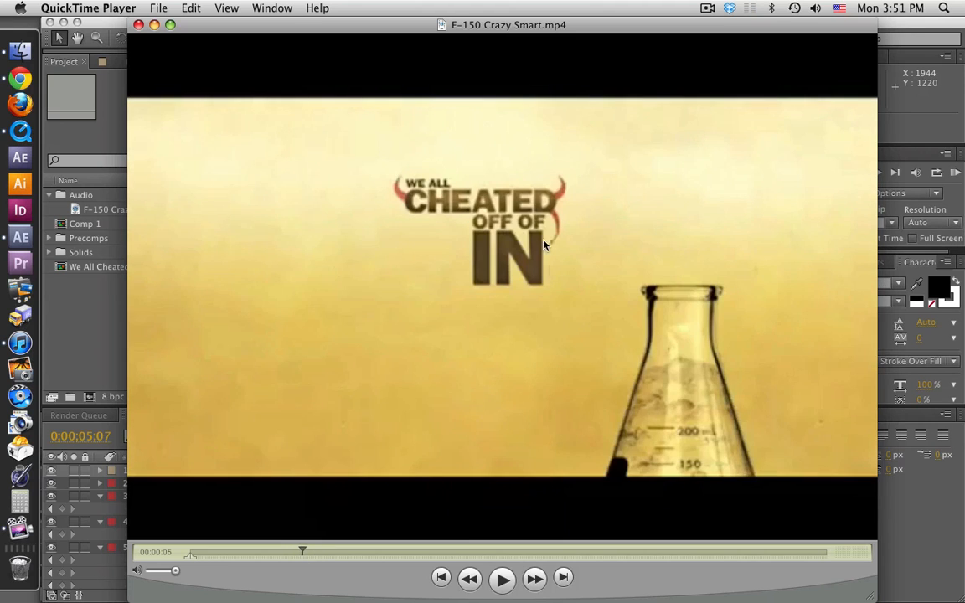
left_click(88, 318)
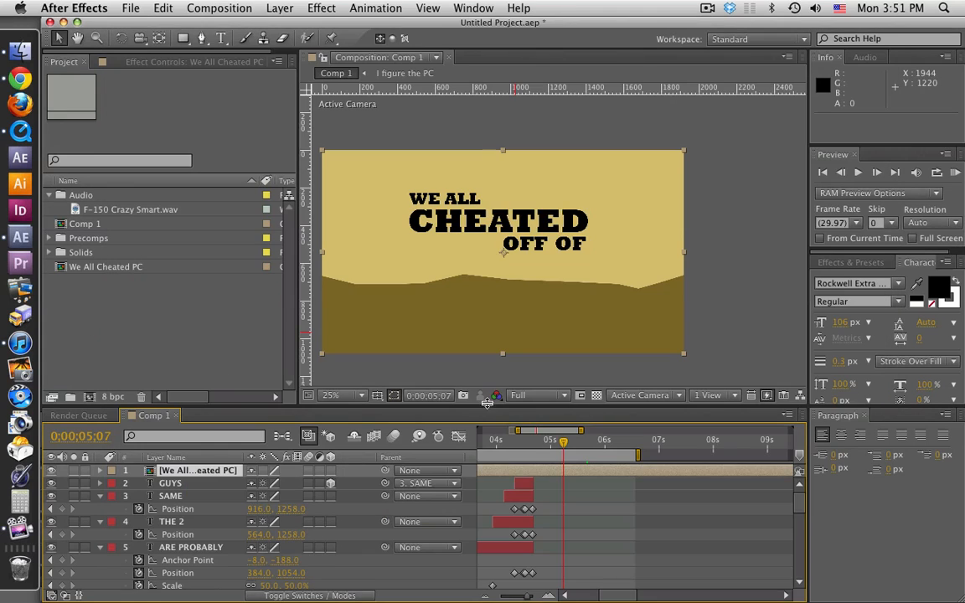
- Move the We All Cheated PC layer's anchor point up about 480 px and add a 100% Scale keyframe at 0;00;05;07
left_click(160, 38)
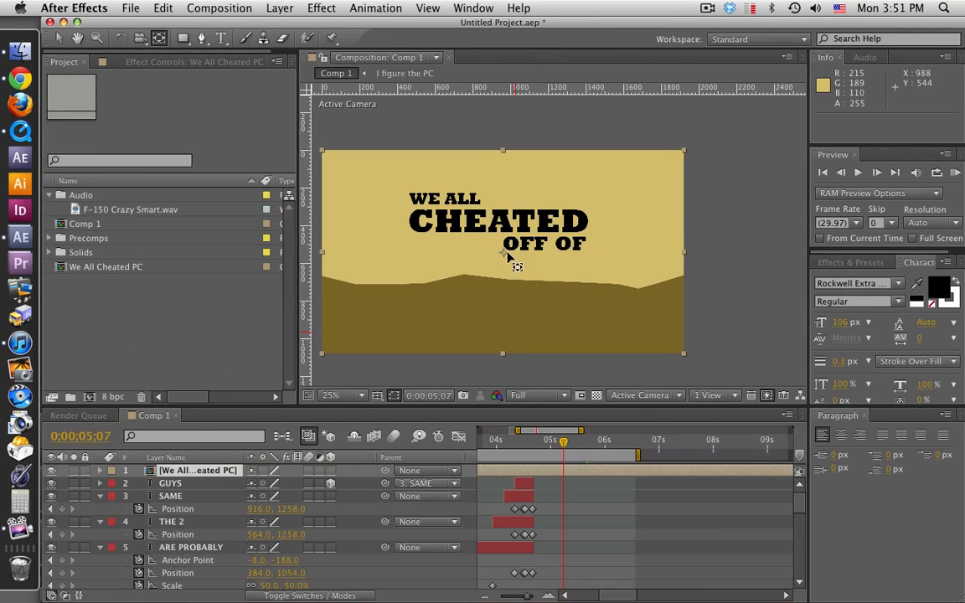
left_click_drag(507, 256, 501, 160)
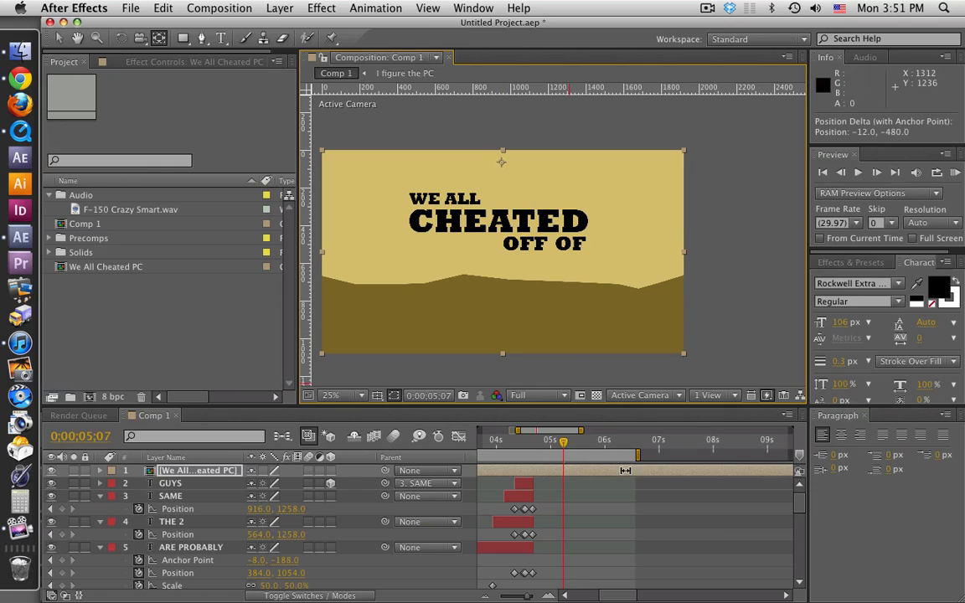
key("s")
left_click(140, 483)
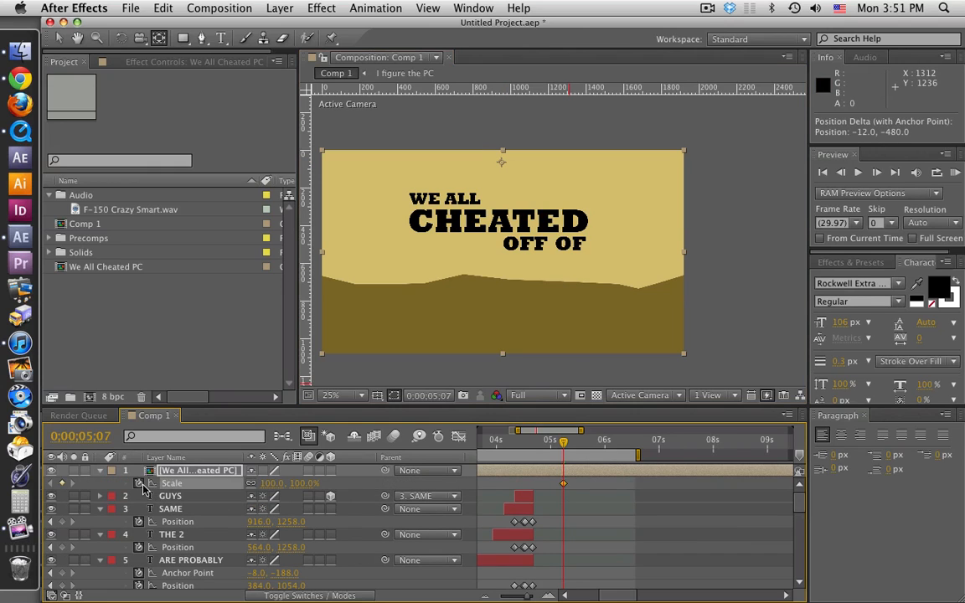
- Set the We All Cheated PC layer's Scale to 65% at 0;00;05;14 and compare it with the QuickTime Player reference
mouse_move(563, 445)
left_mouse_down()
mouse_move(573, 445)
mouse_move(554, 445)
mouse_move(575, 446)
left_mouse_up()
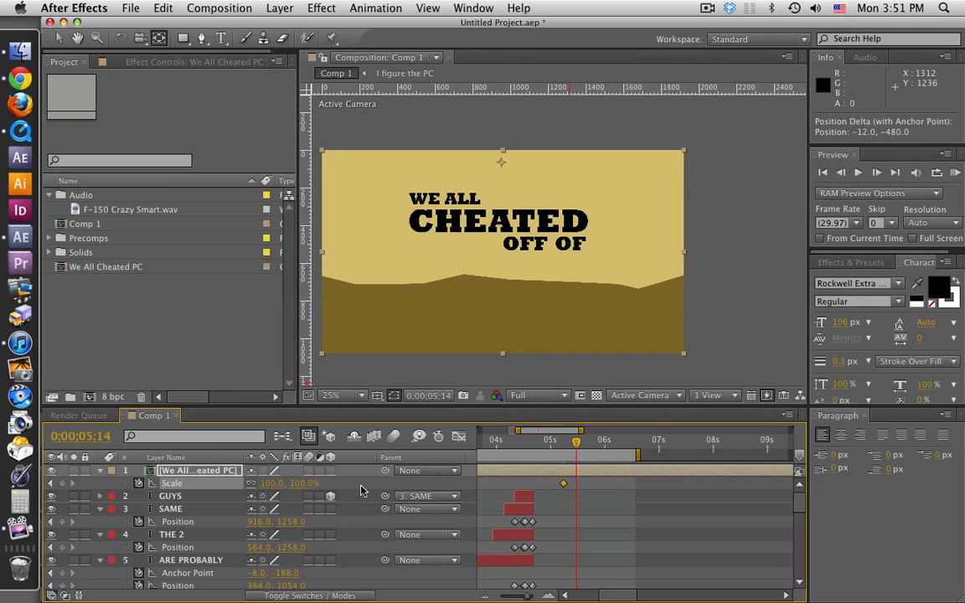
left_click_drag(312, 490, 269, 489)
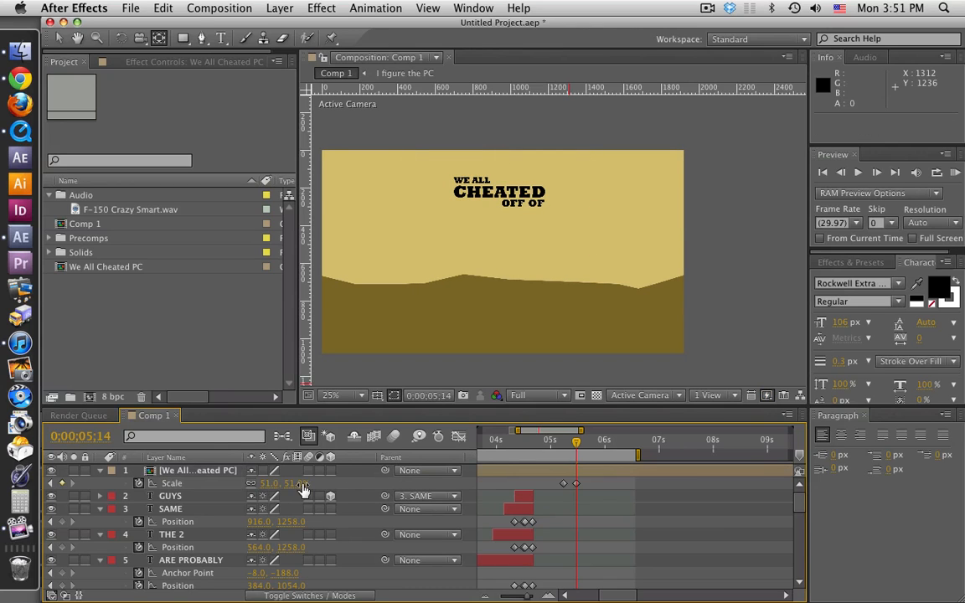
left_click_drag(293, 491, 384, 489)
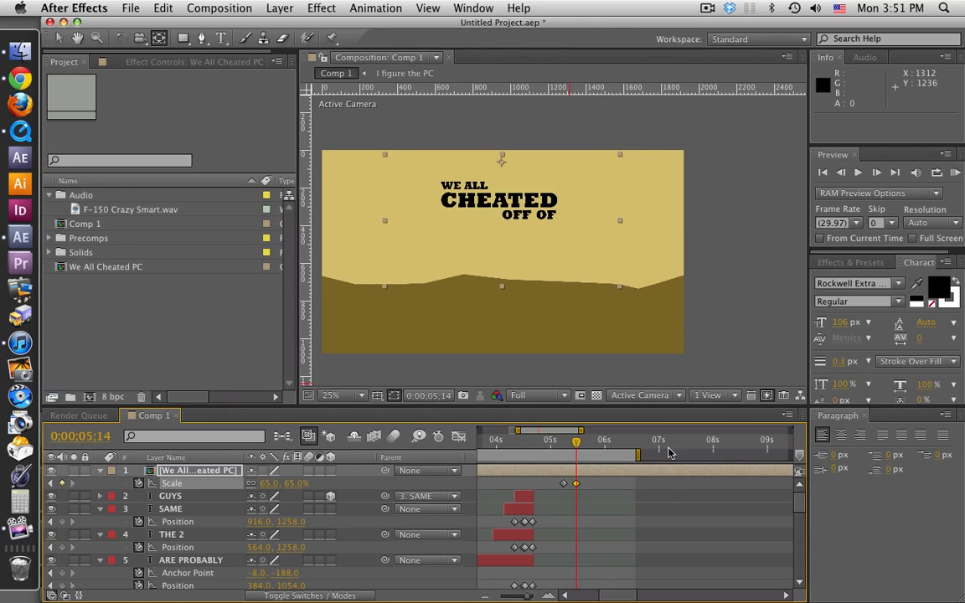
left_click(21, 132)
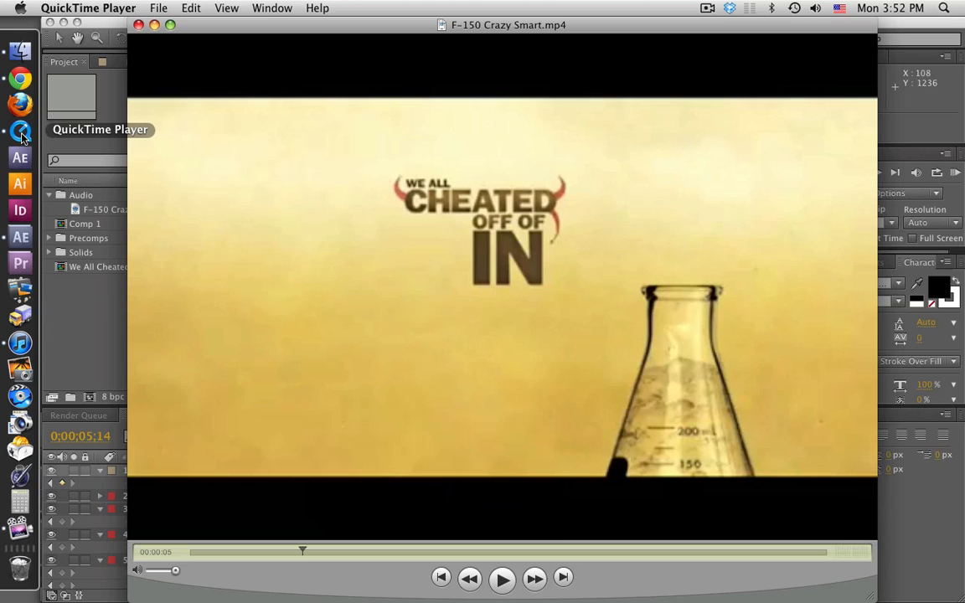
left_click(63, 295)
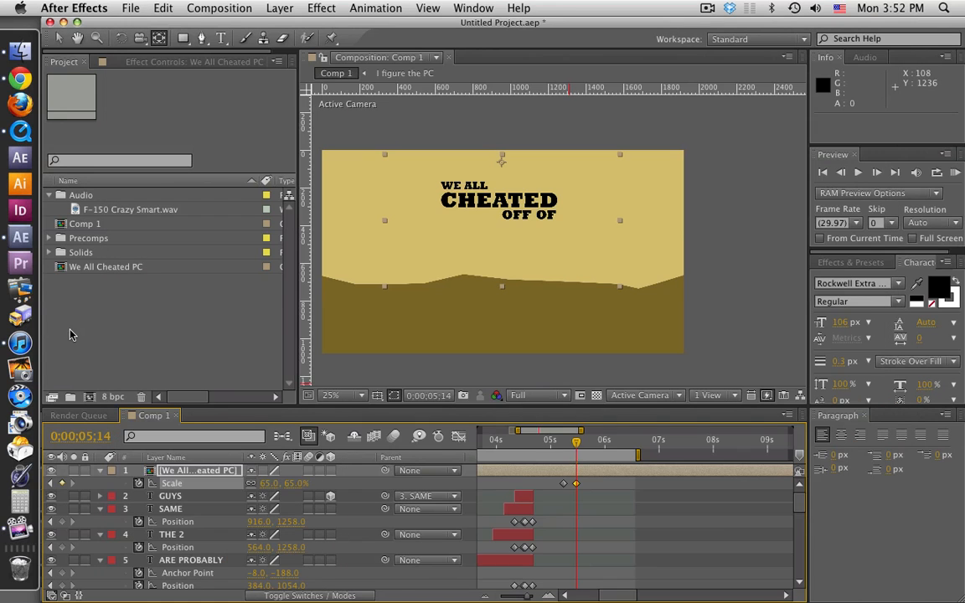
- Add a text layer reading IN below OFF OF and set its font size to 218 px
left_click(221, 38)
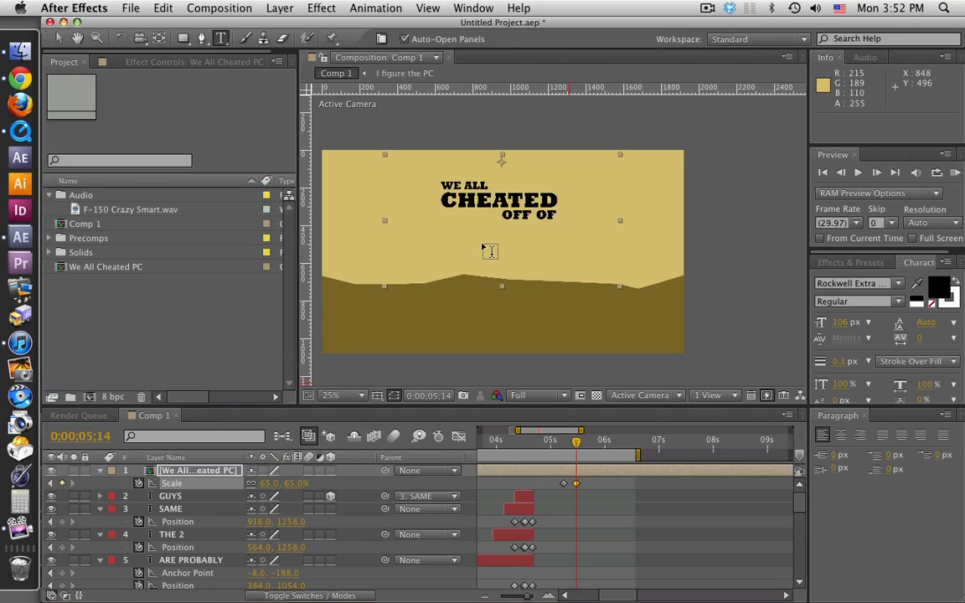
left_click(516, 256)
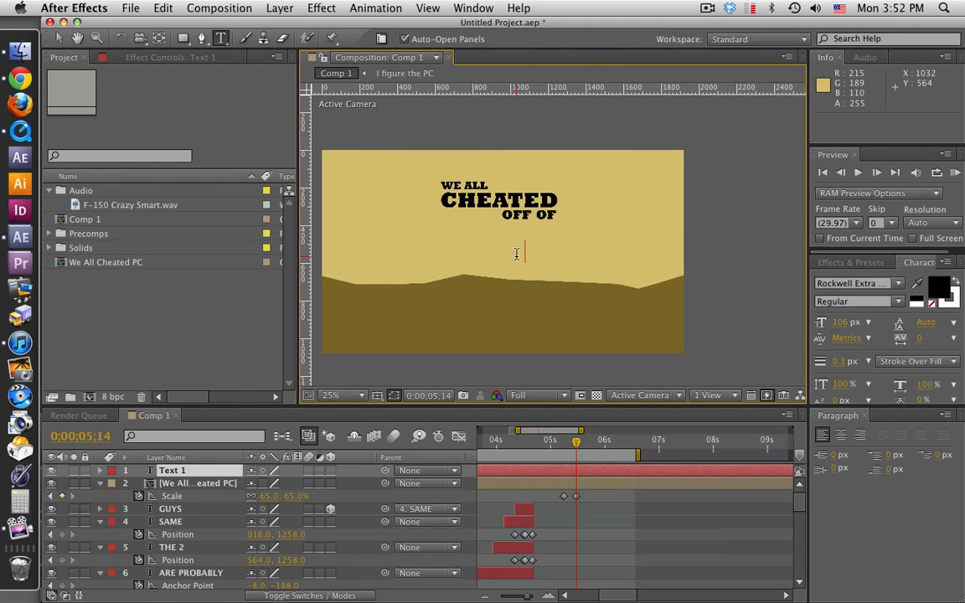
type("IN")
left_click_drag(511, 252, 555, 266)
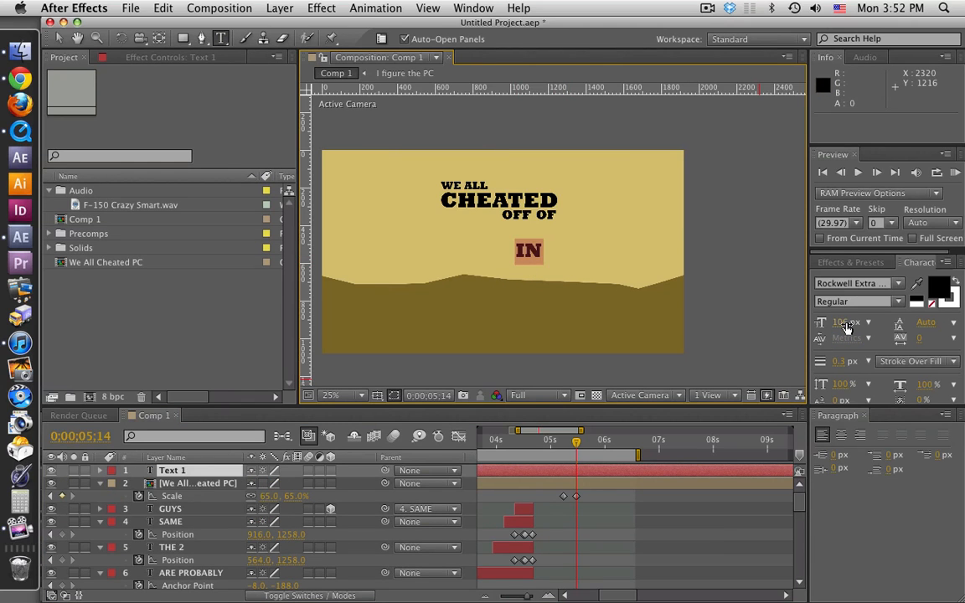
left_click_drag(846, 327, 923, 314)
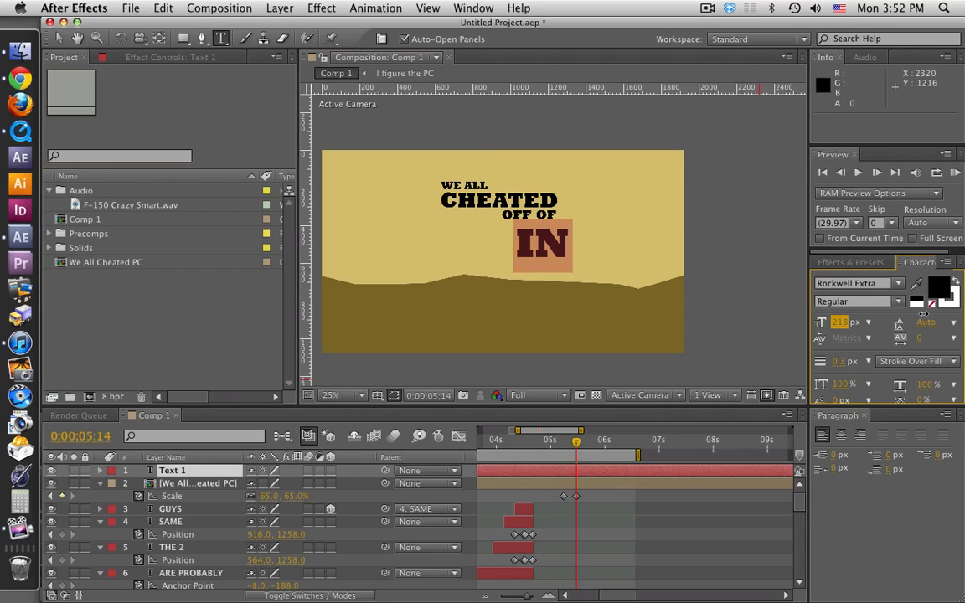
- Place the IN text directly beneath OFF OF at about 956, 536 and trim its layer's start to 0;00;05;14
left_click(59, 37)
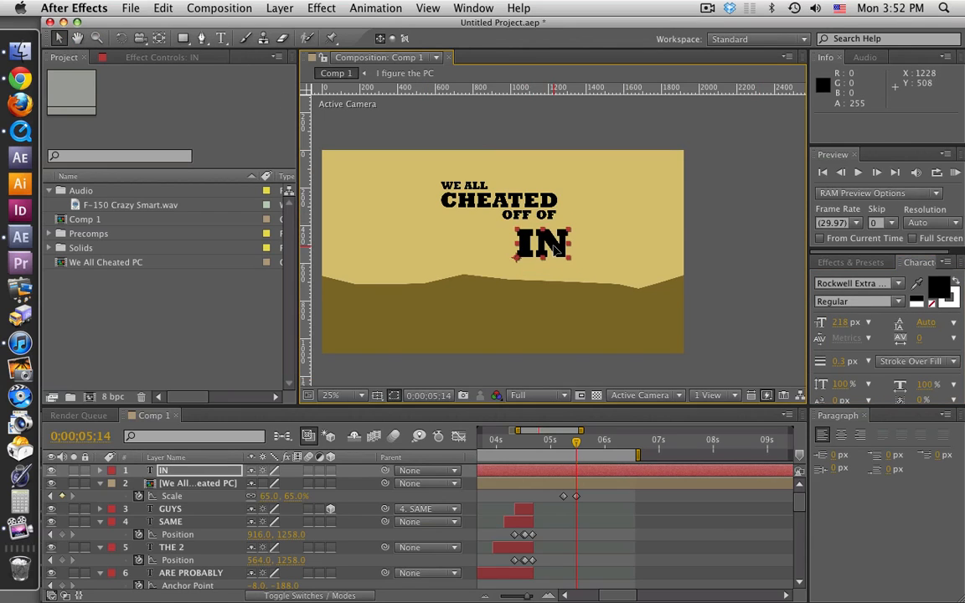
left_click_drag(556, 250, 541, 242)
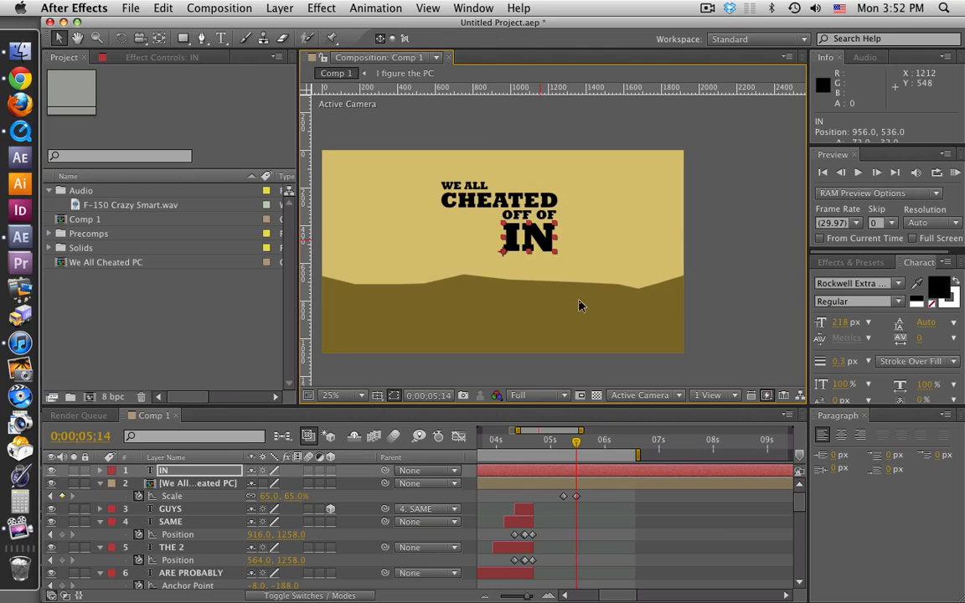
left_click(584, 475)
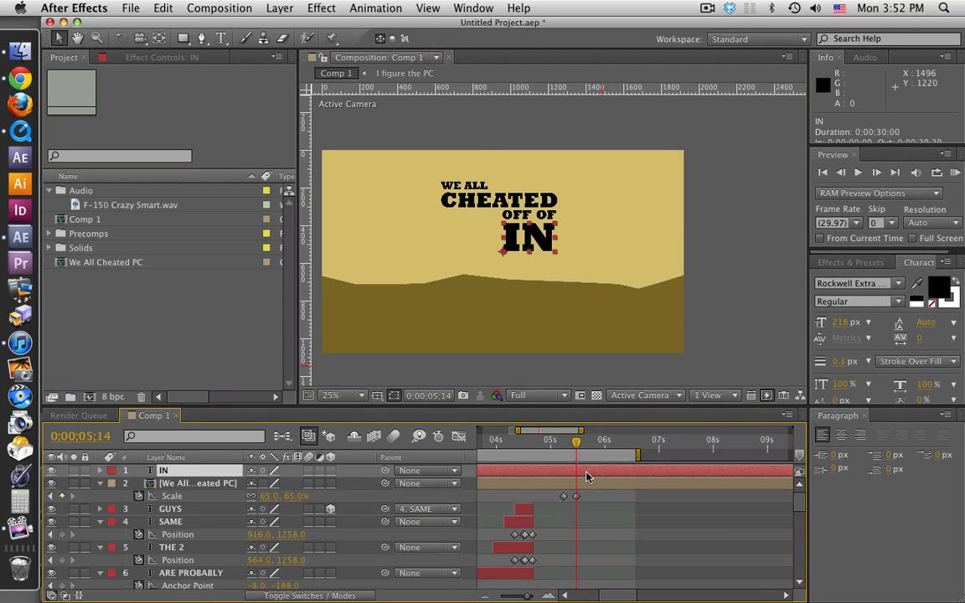
key("alt+bracketleft")
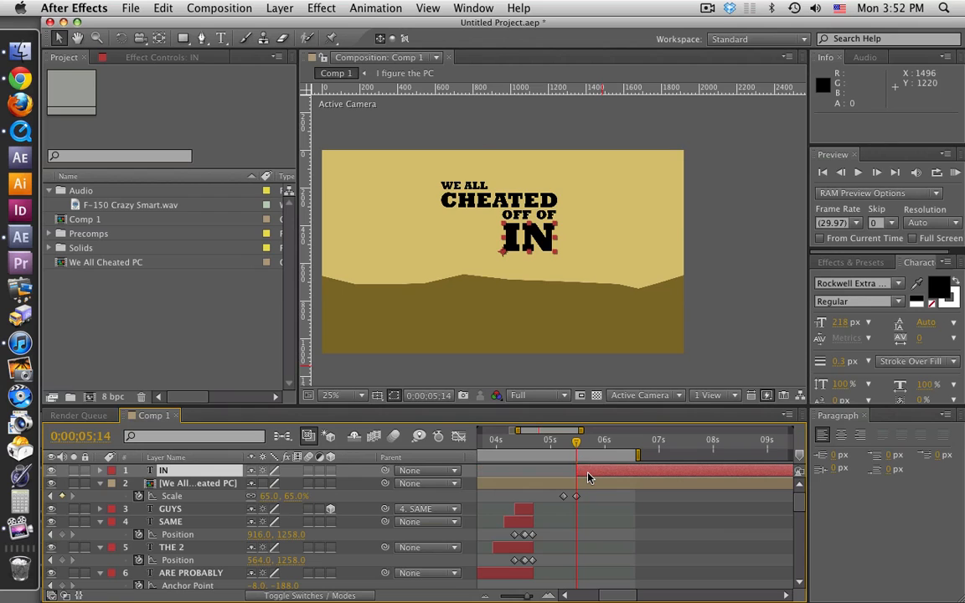
- Go to 0;00;05;15 in Comp 1 and switch to QuickTime Player to view the reference frame after IN
mouse_move(576, 442)
left_mouse_down()
mouse_move(565, 444)
mouse_move(577, 442)
left_mouse_up()
left_click(12, 136)
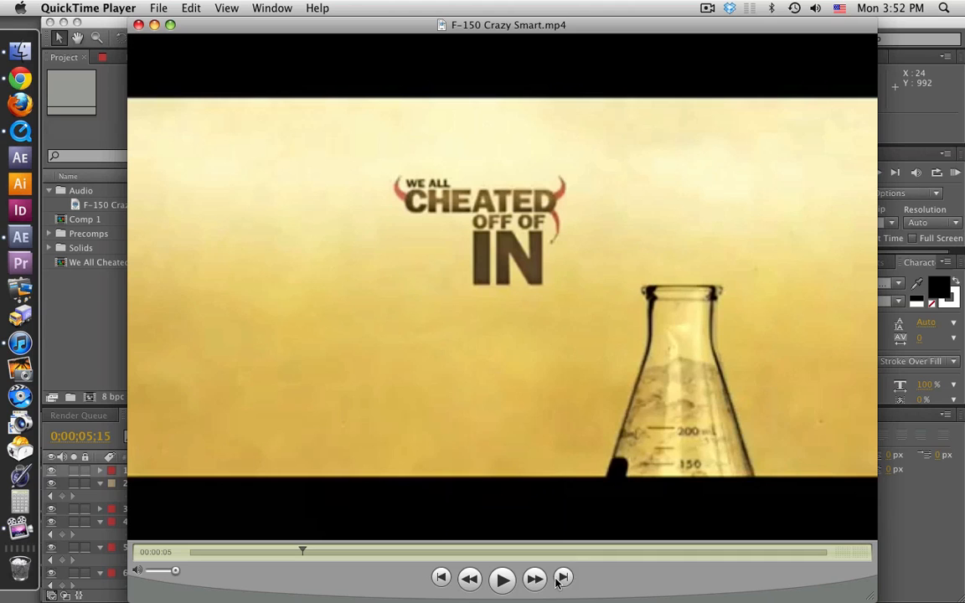